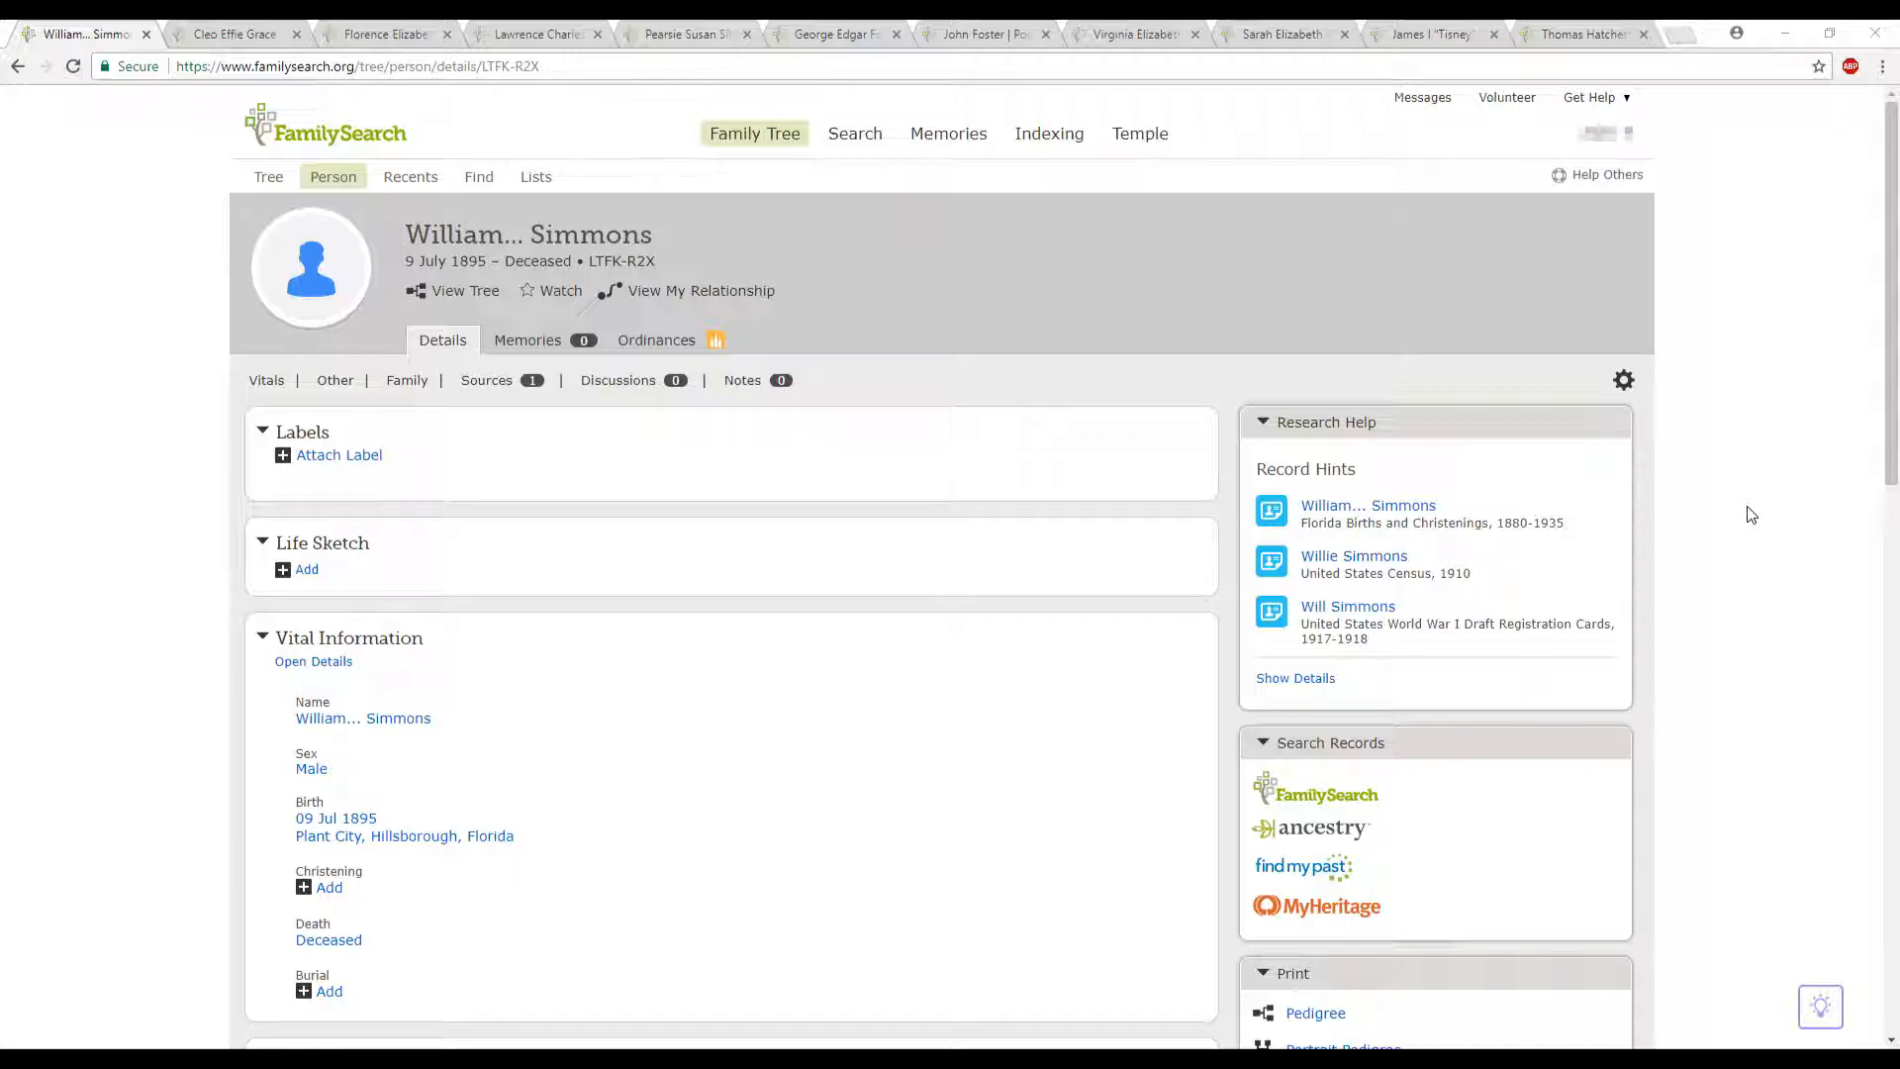
- Open the list of possible duplicates for the person whose details are displayed
{"action": "scroll", "coordinate": [1750, 513], "scroll_direction": "down", "scroll_amount": 1}
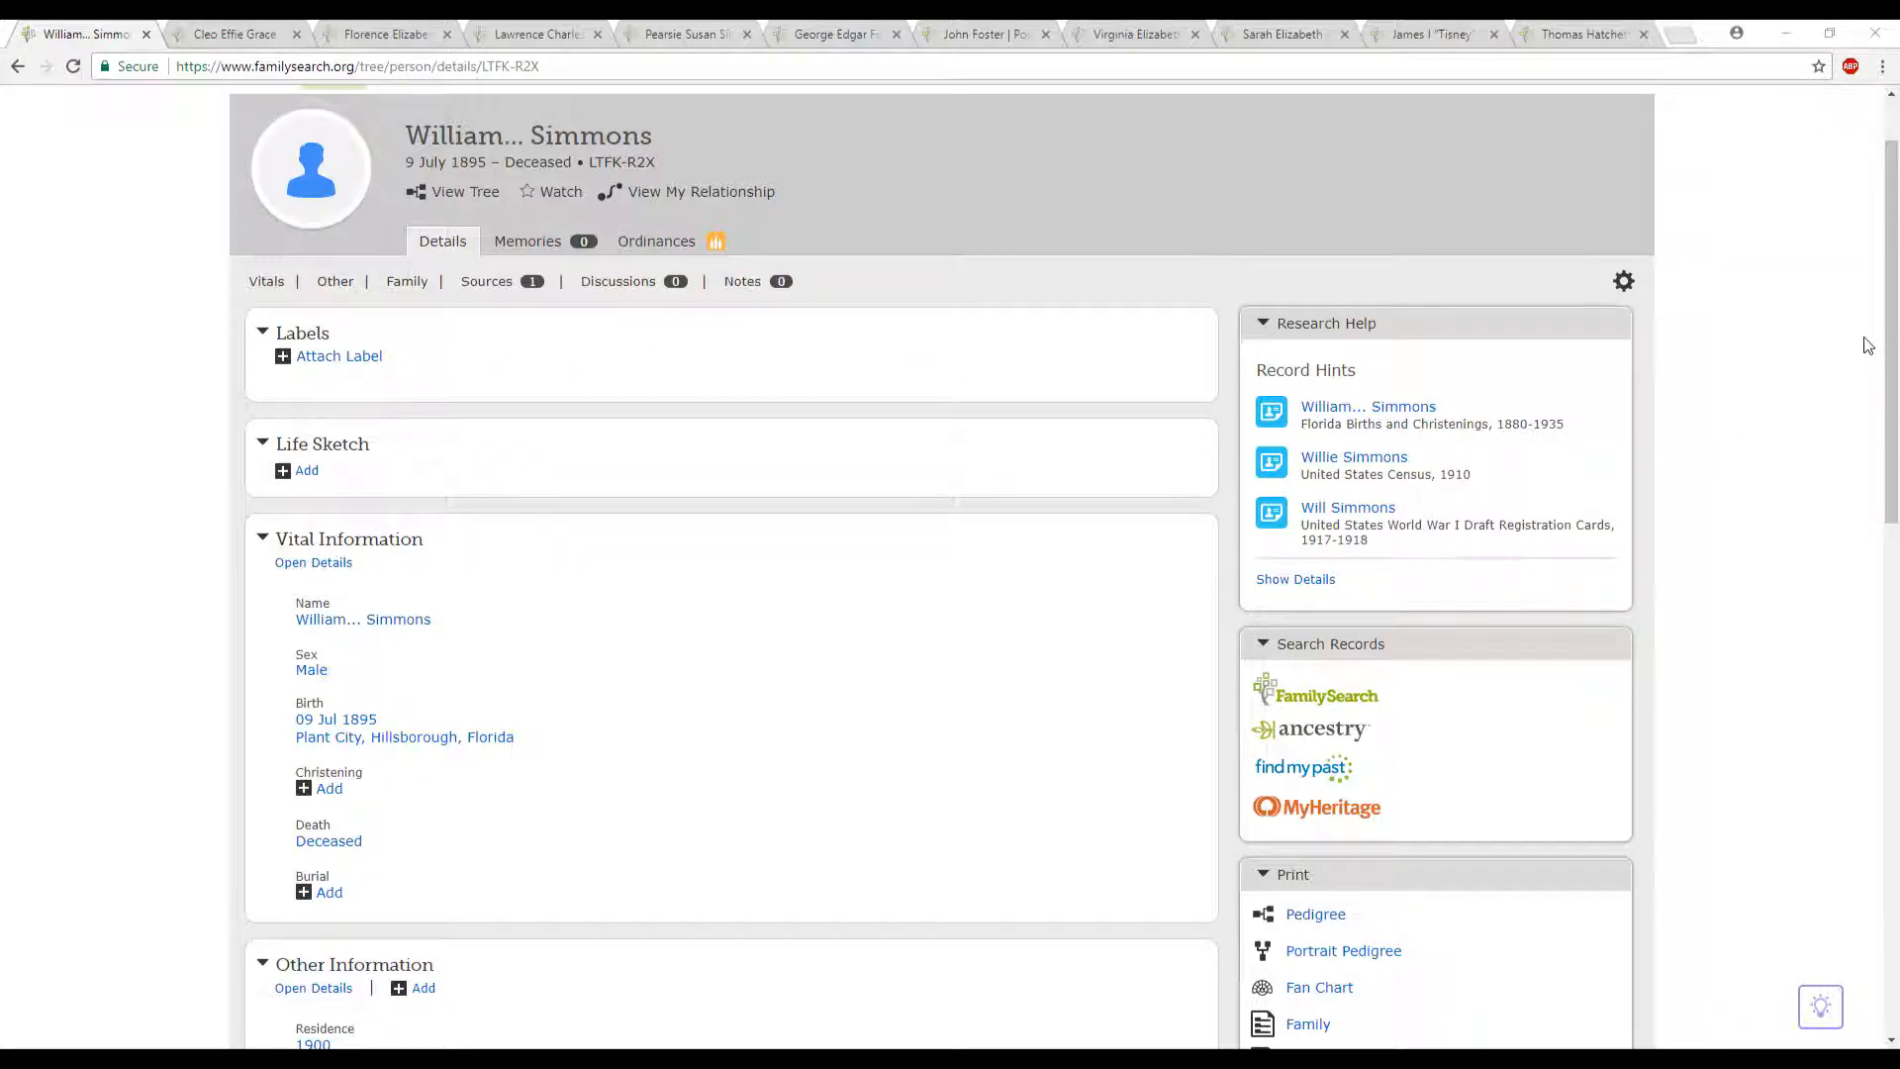
{"action": "left_click_drag", "start_coordinate": [1892, 338], "coordinate": [1883, 730]}
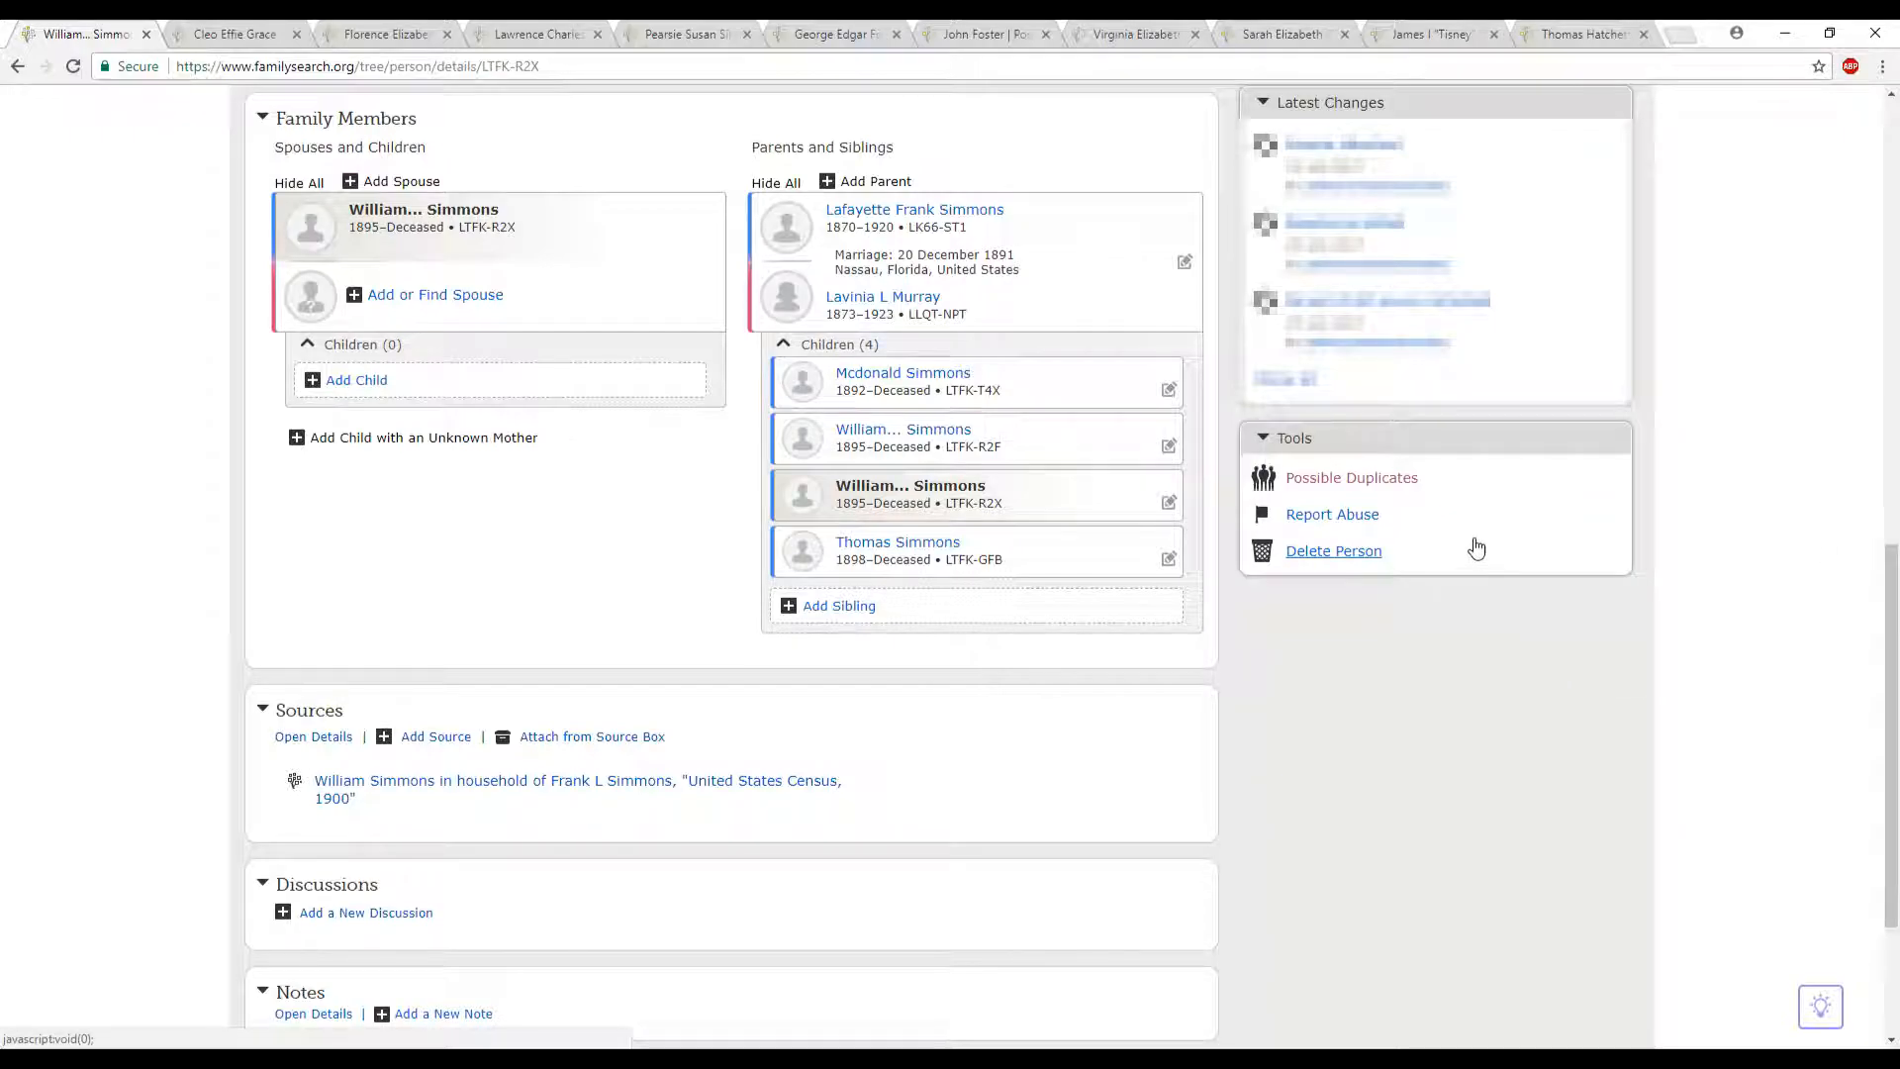
{"action": "left_click", "coordinate": [1343, 482]}
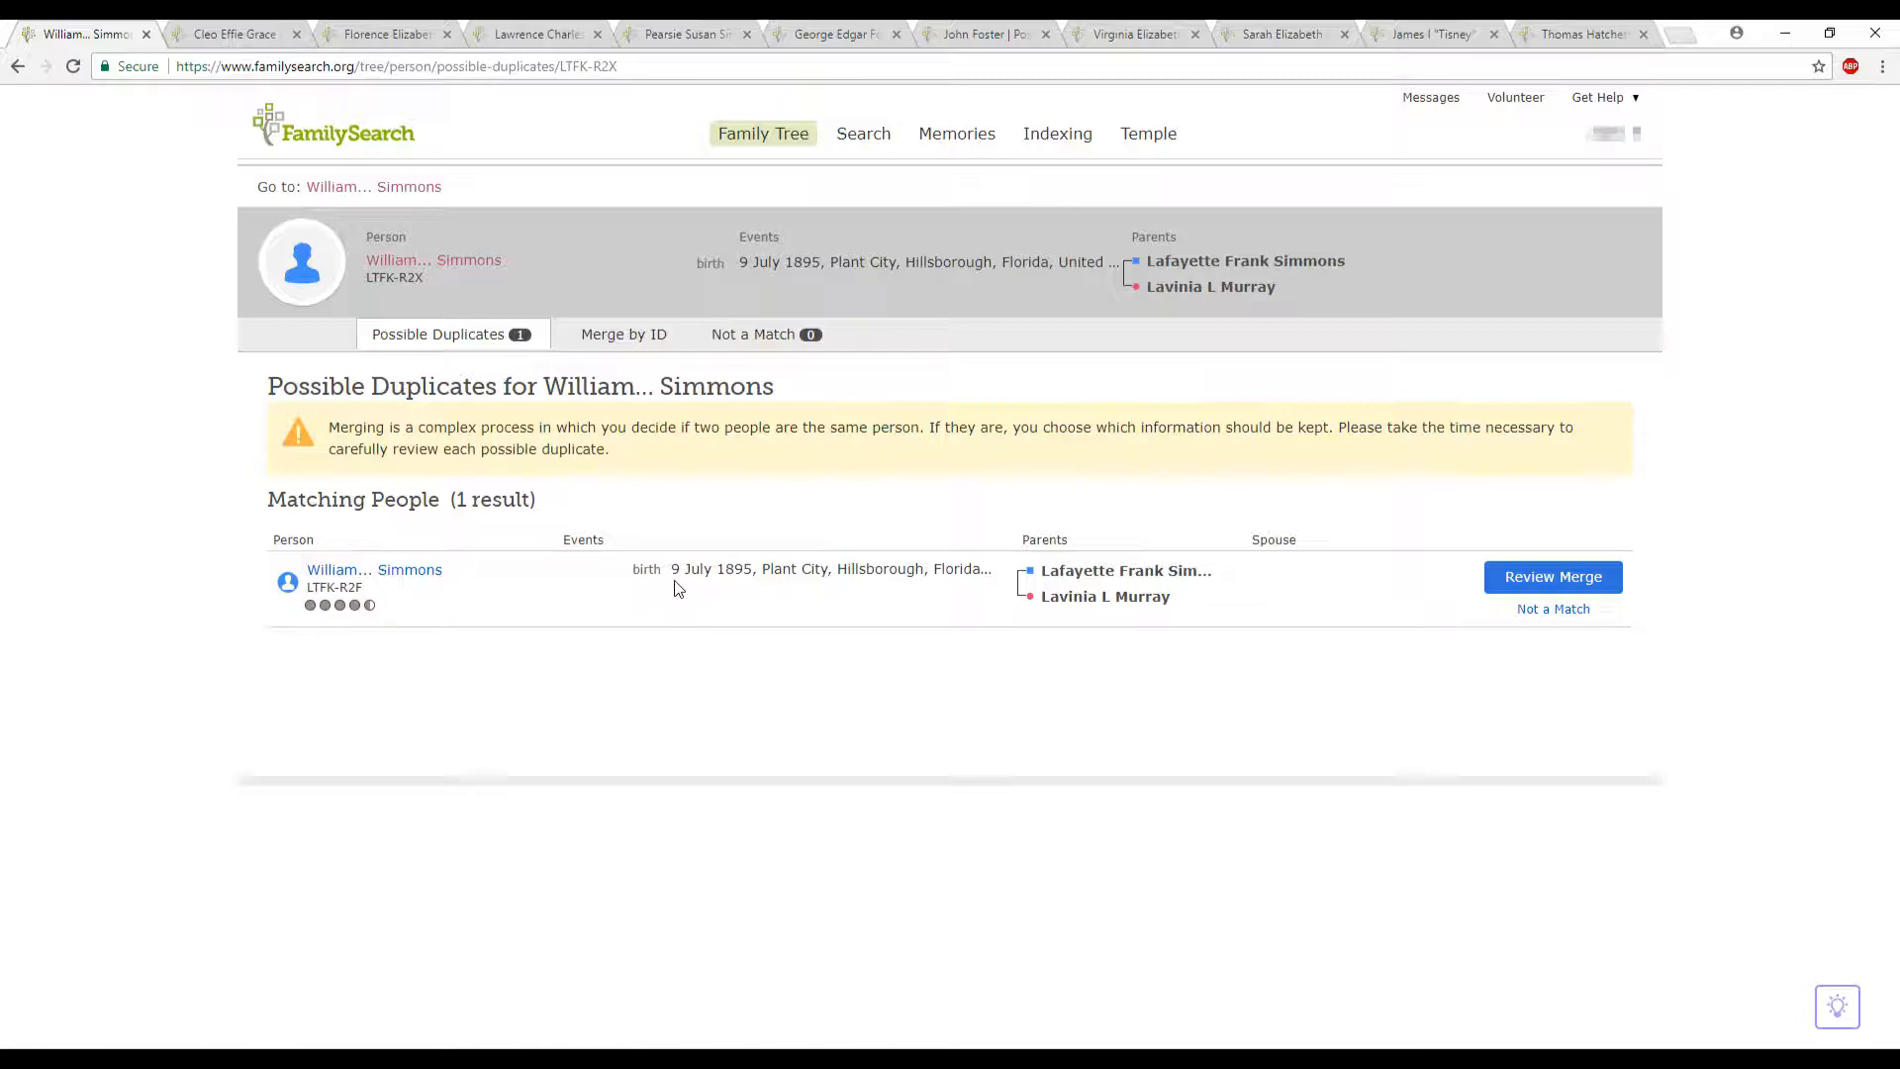
{"action": "left_click_drag", "start_coordinate": [679, 571], "coordinate": [930, 571]}
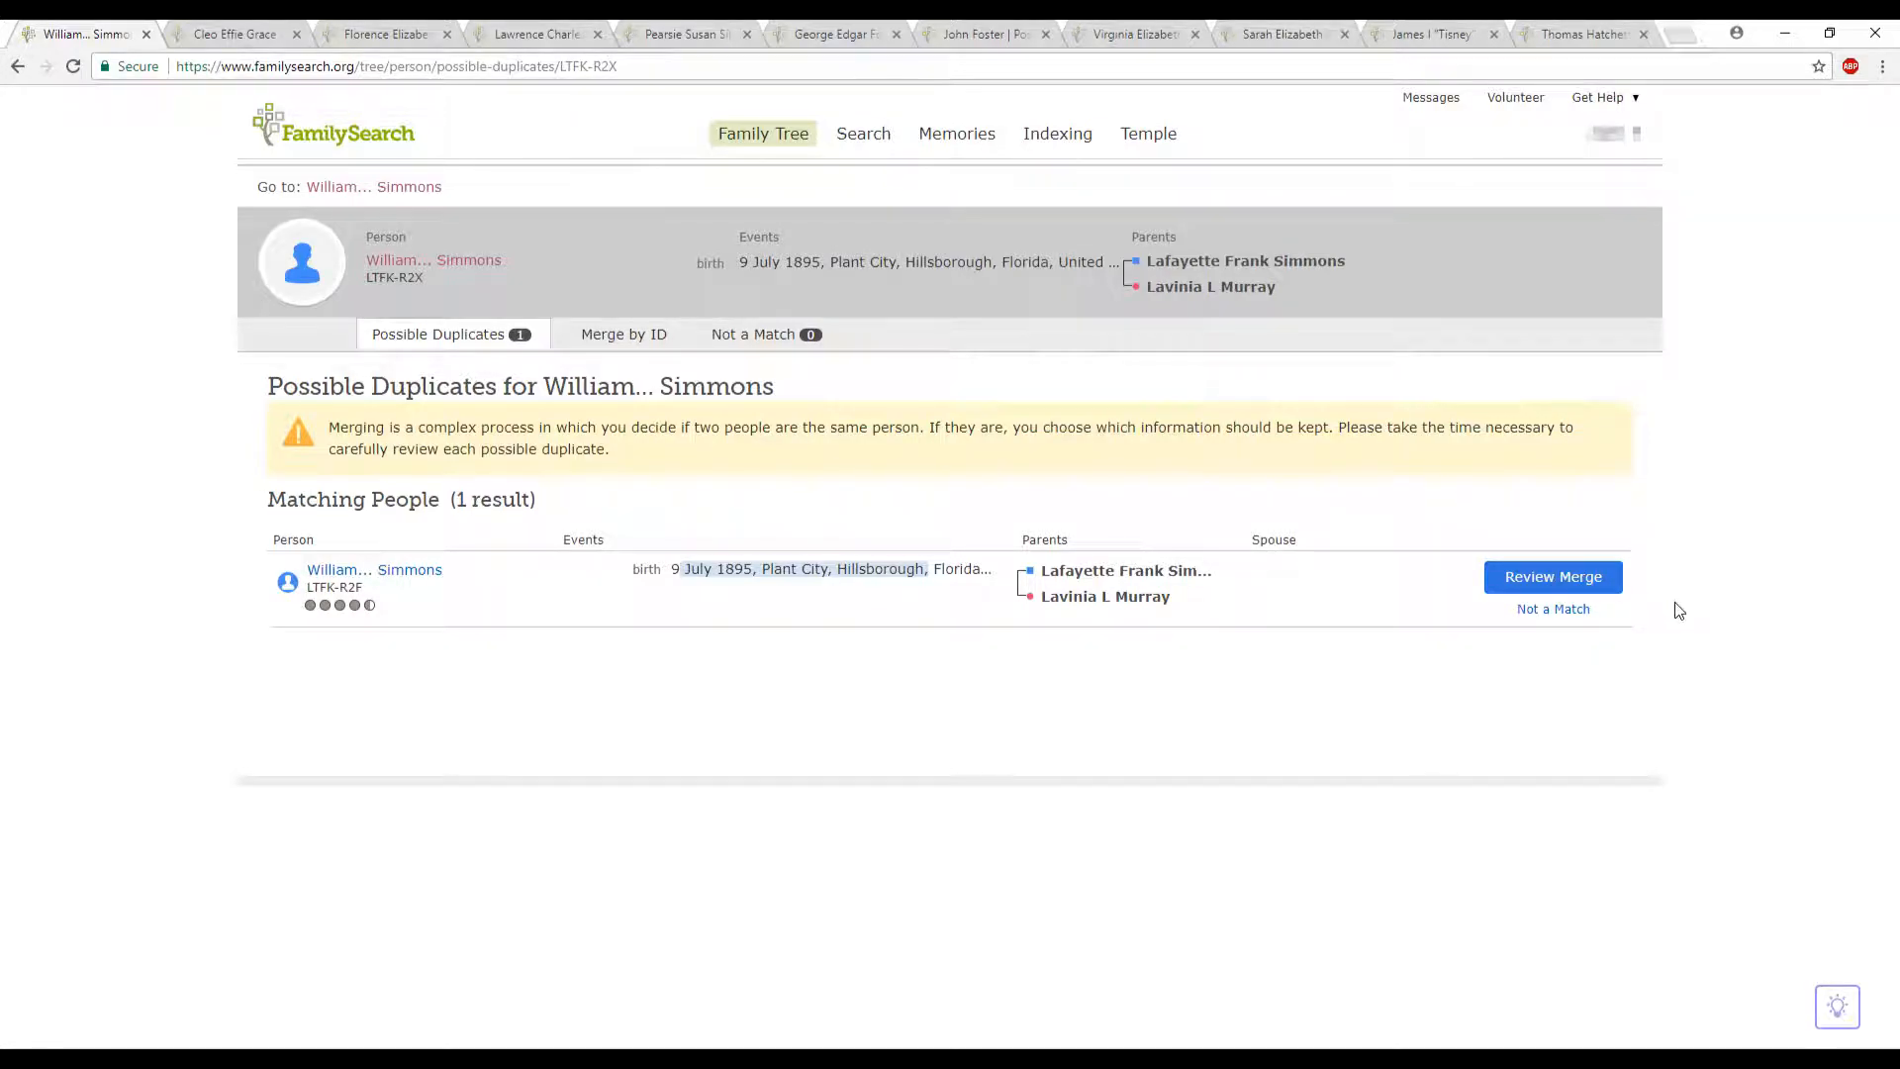
{"action": "left_click", "coordinate": [1552, 611]}
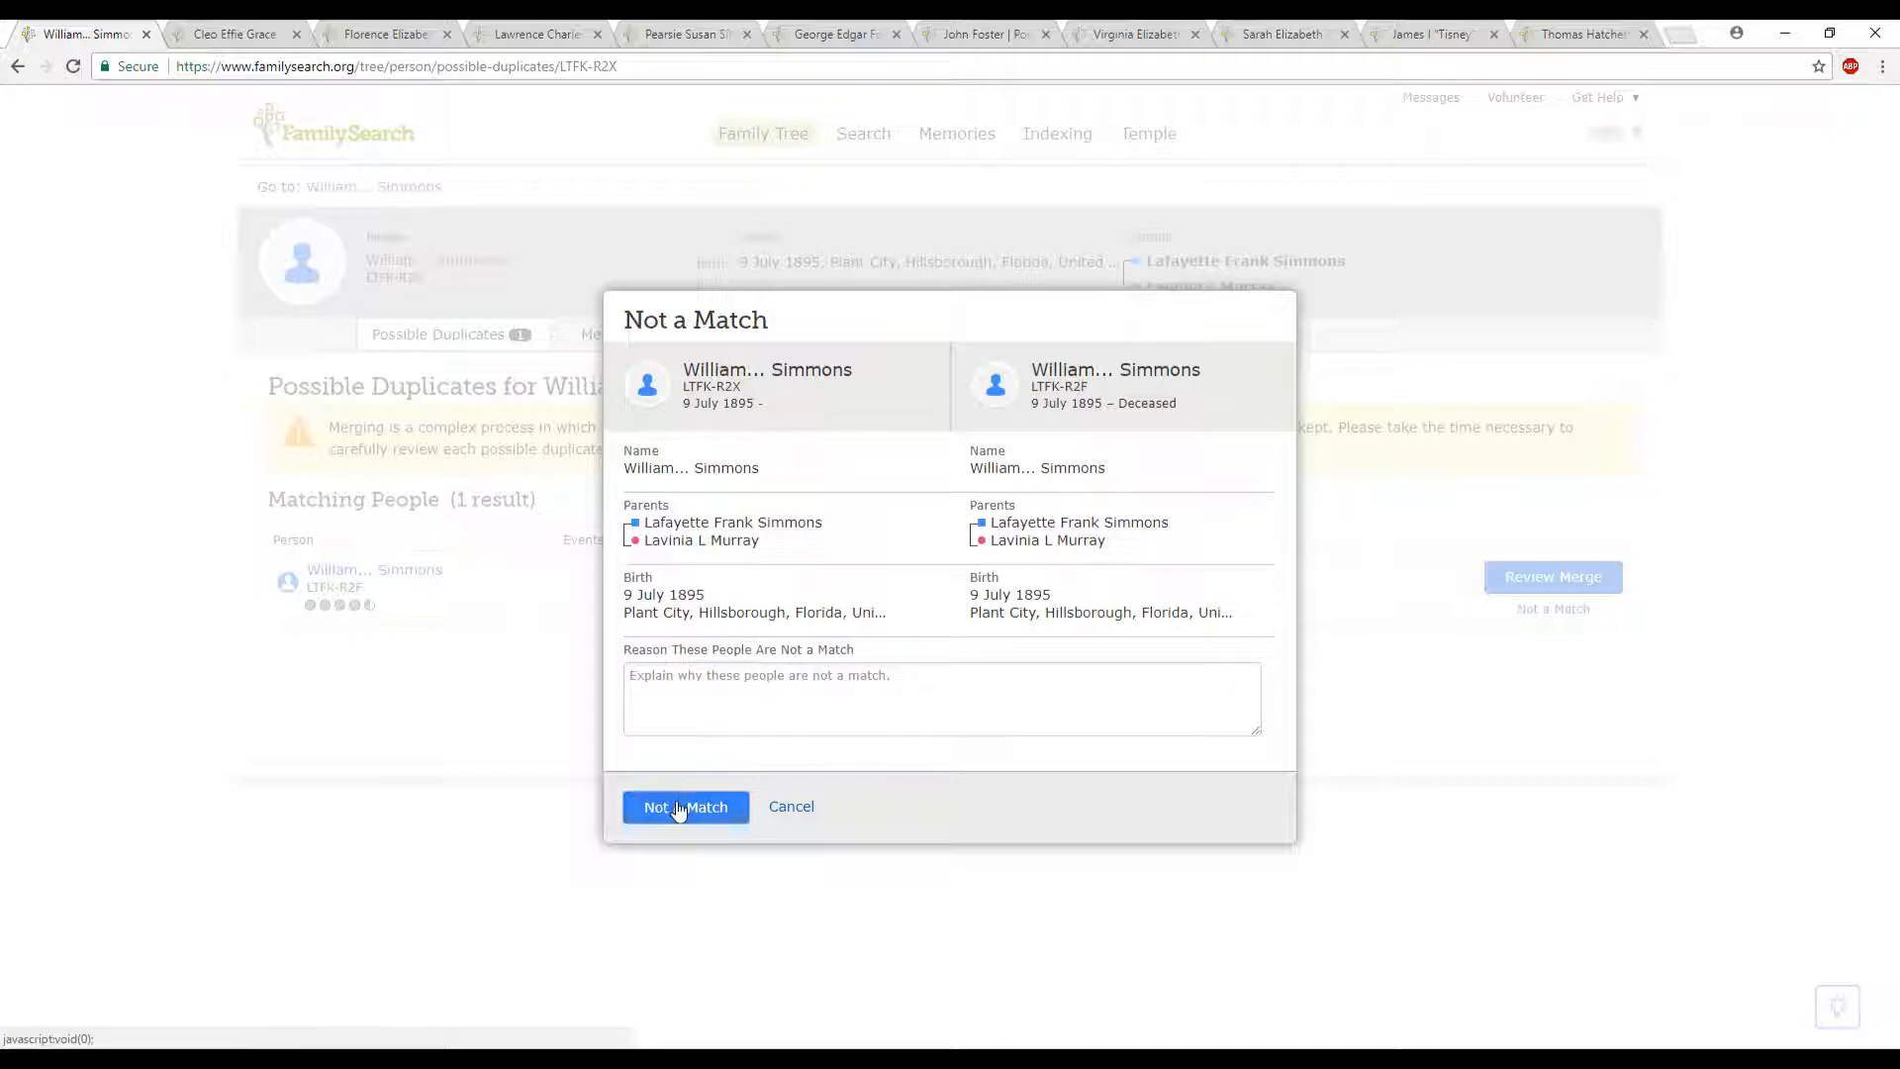
{"action": "left_click", "coordinate": [792, 809]}
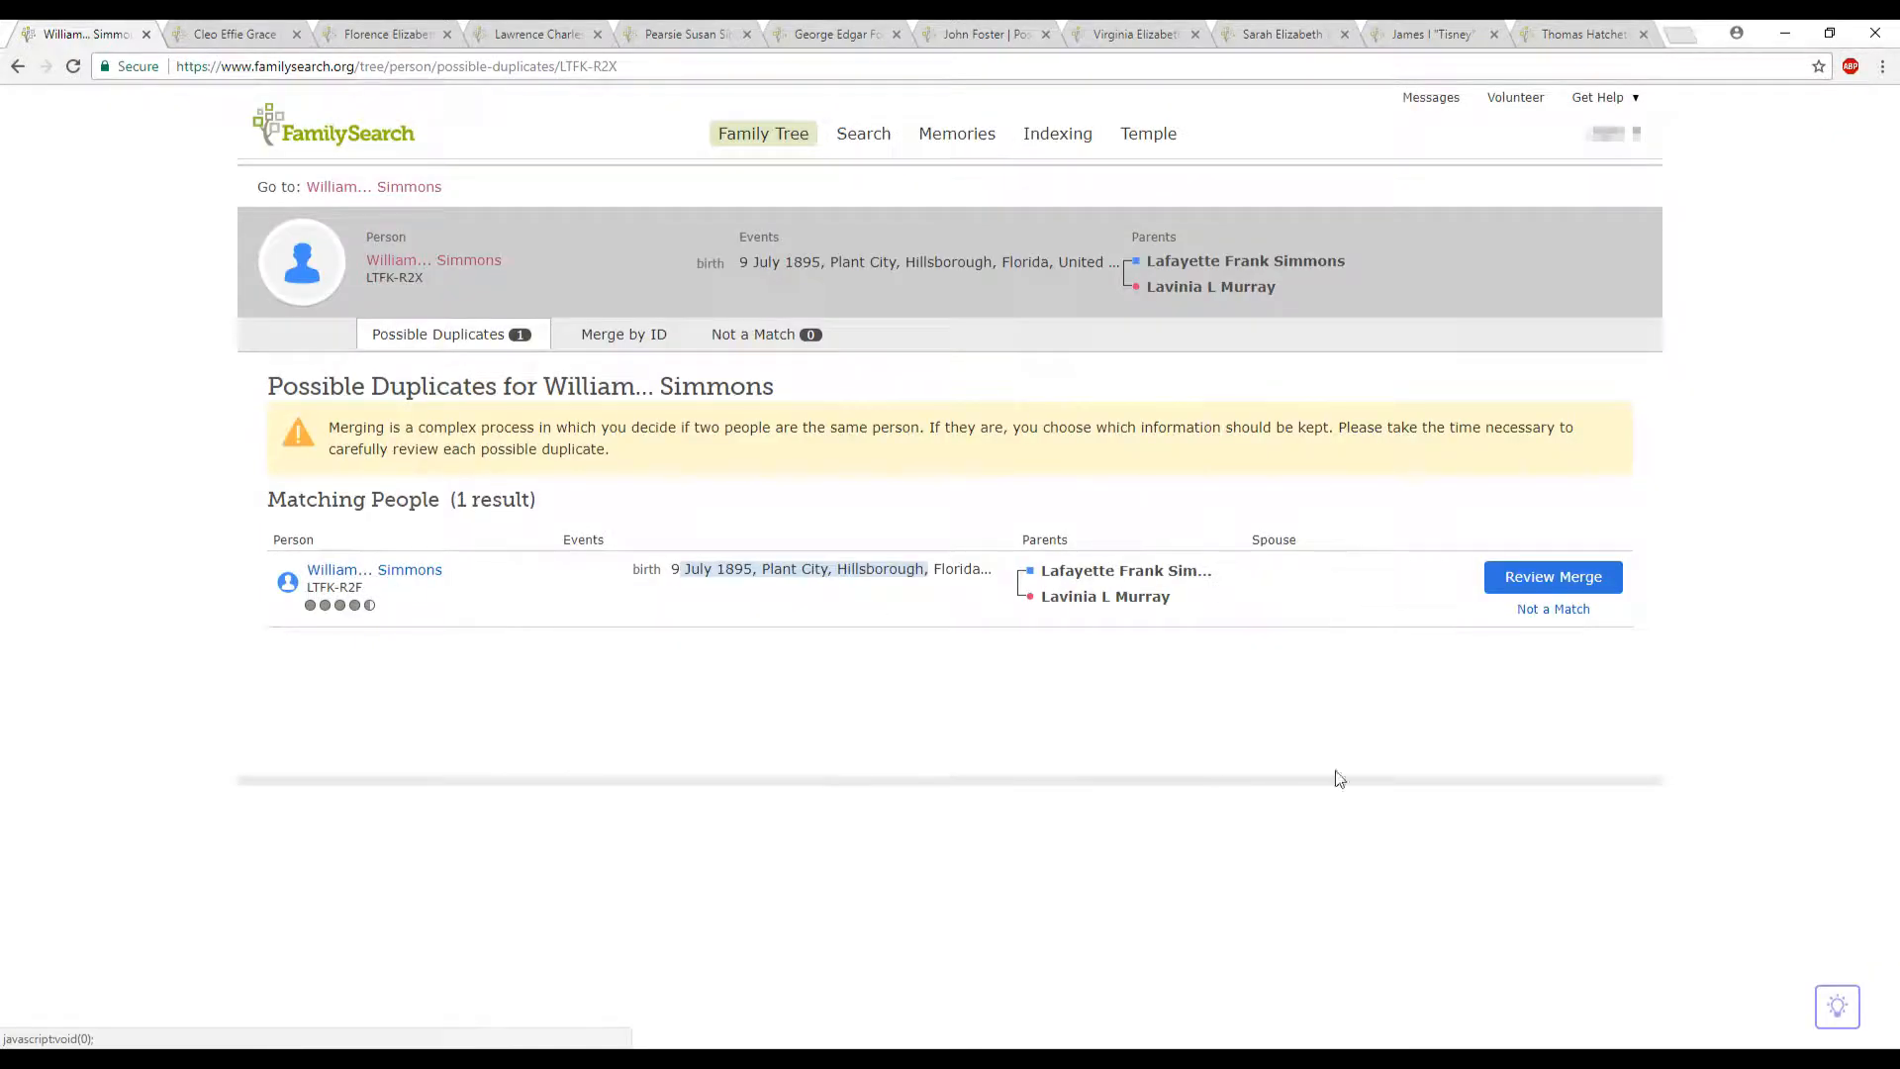
- Open the merge review comparing the current person with the matching duplicate
{"action": "left_click", "coordinate": [1540, 586]}
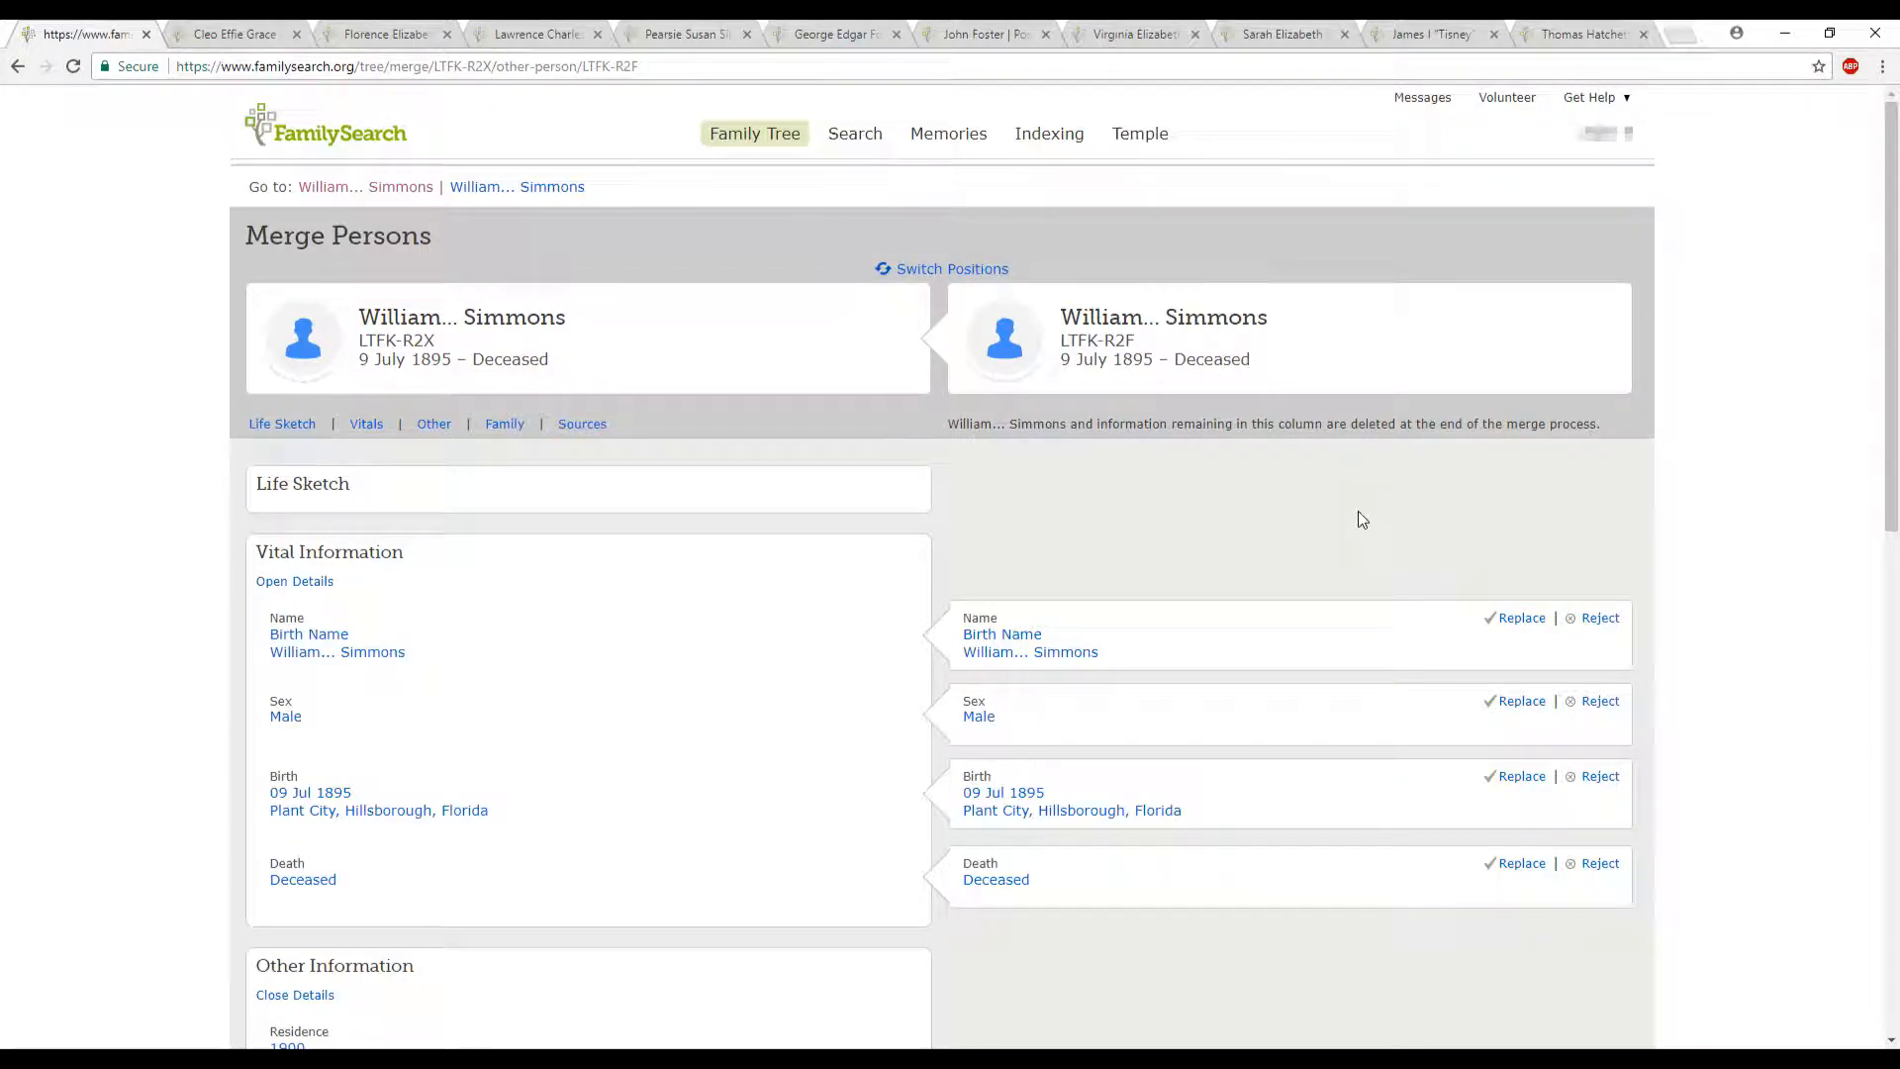
{"action": "scroll", "coordinate": [1356, 524], "scroll_direction": "down", "scroll_amount": 2}
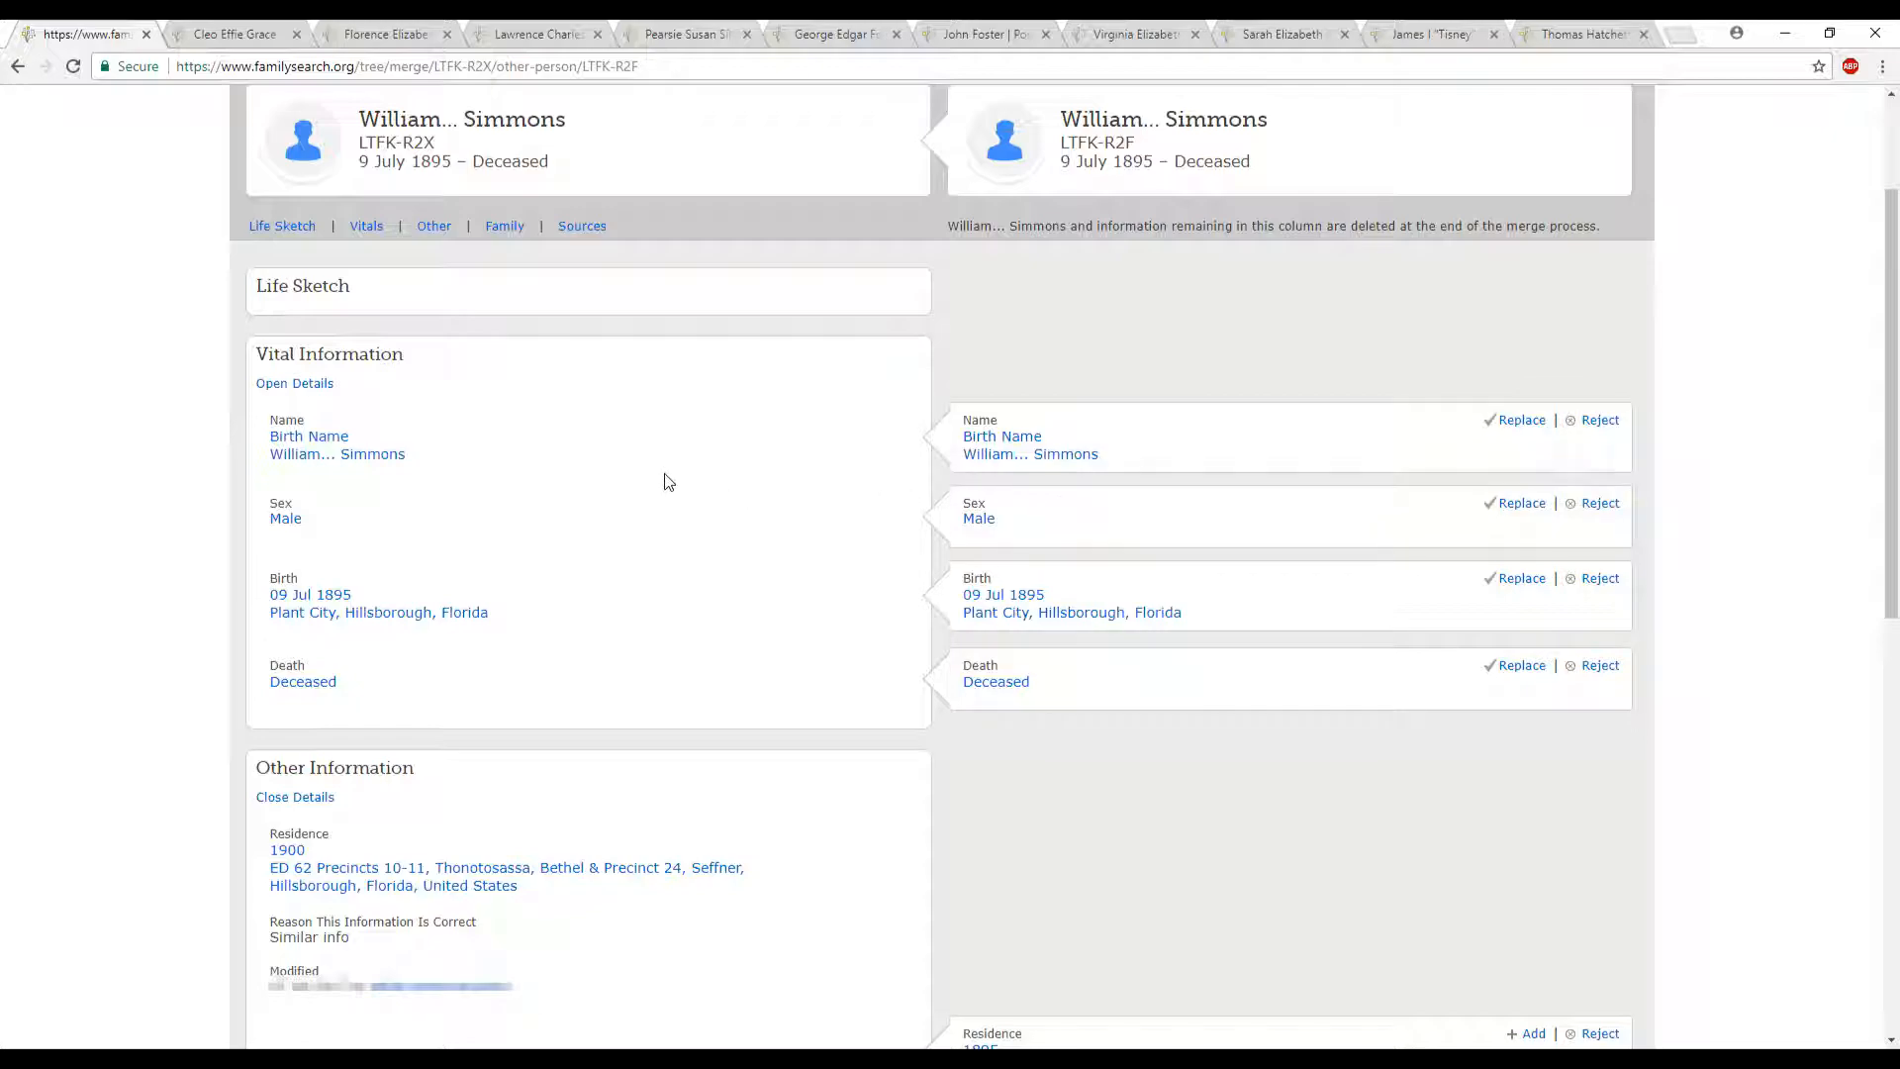
- Try replacing the current person's name, sex, birth and death details with the duplicate's versions
{"action": "left_click", "coordinate": [1517, 422]}
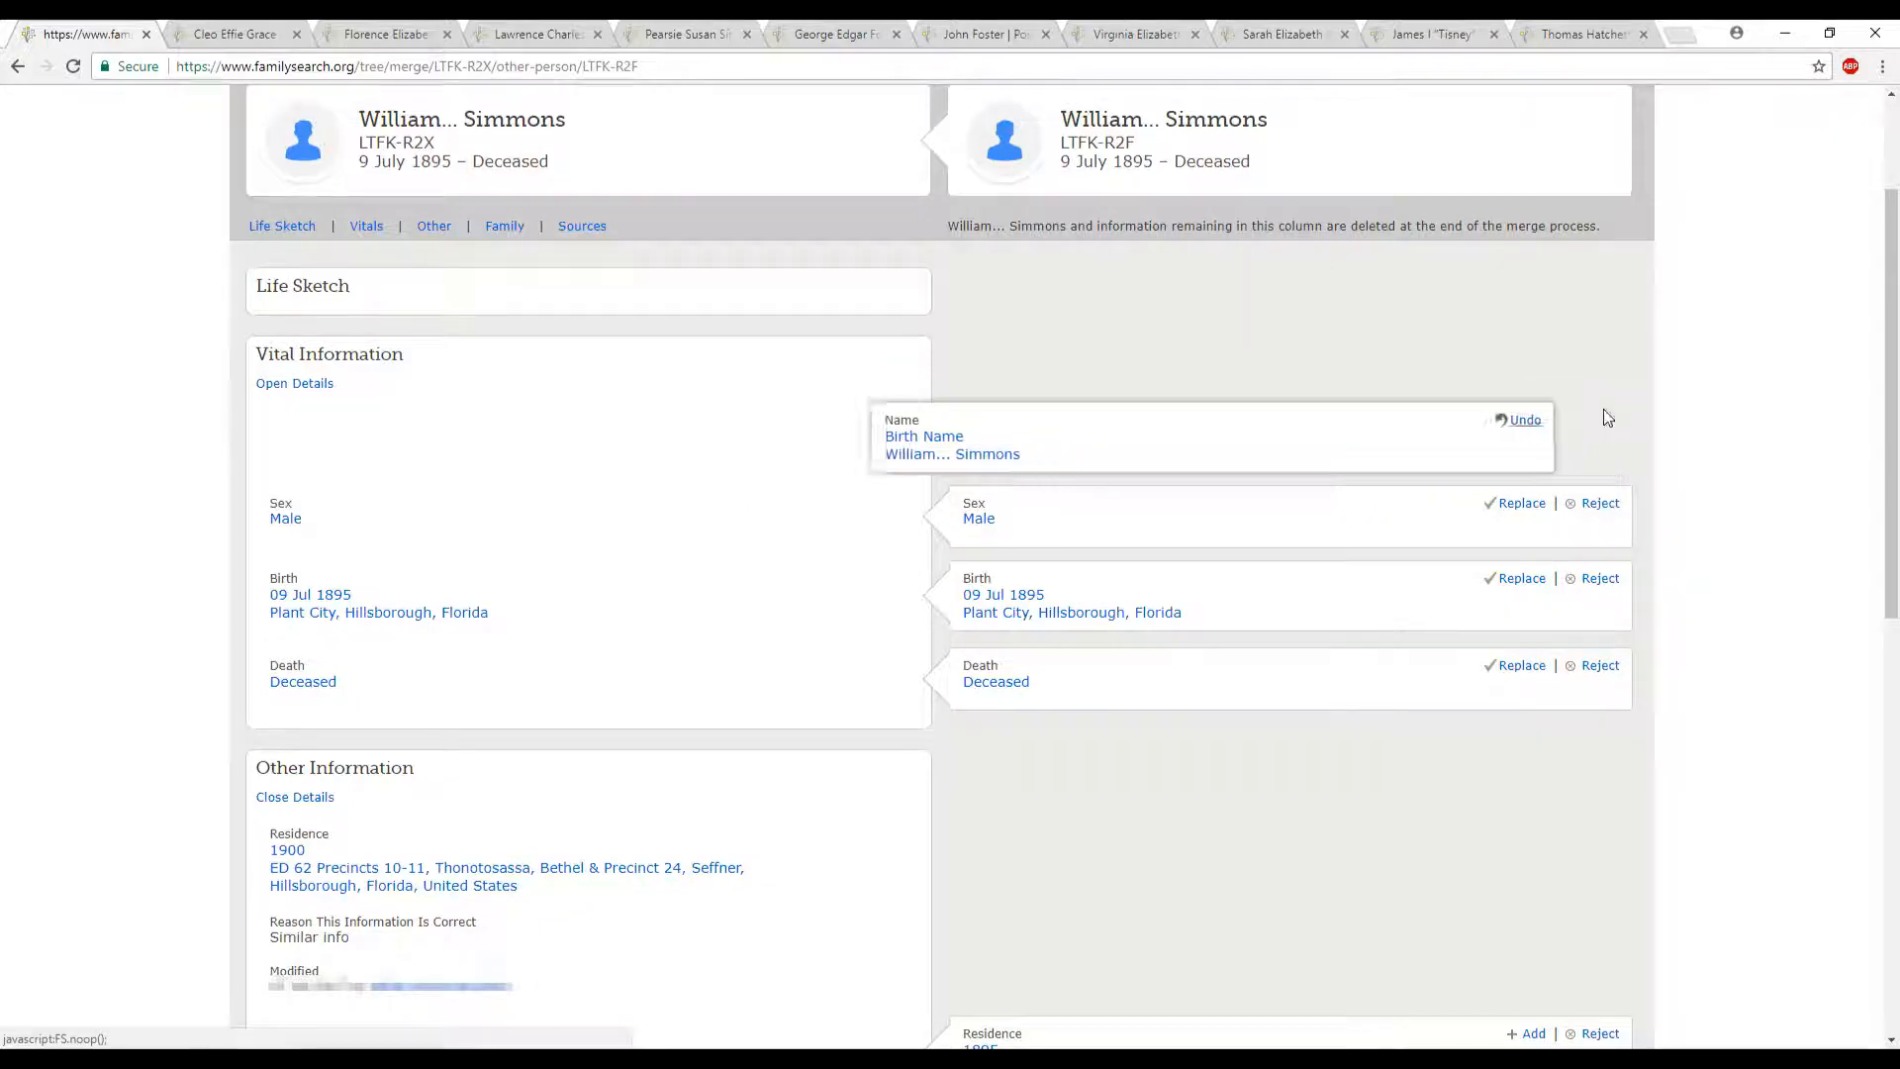
{"action": "left_click", "coordinate": [902, 425]}
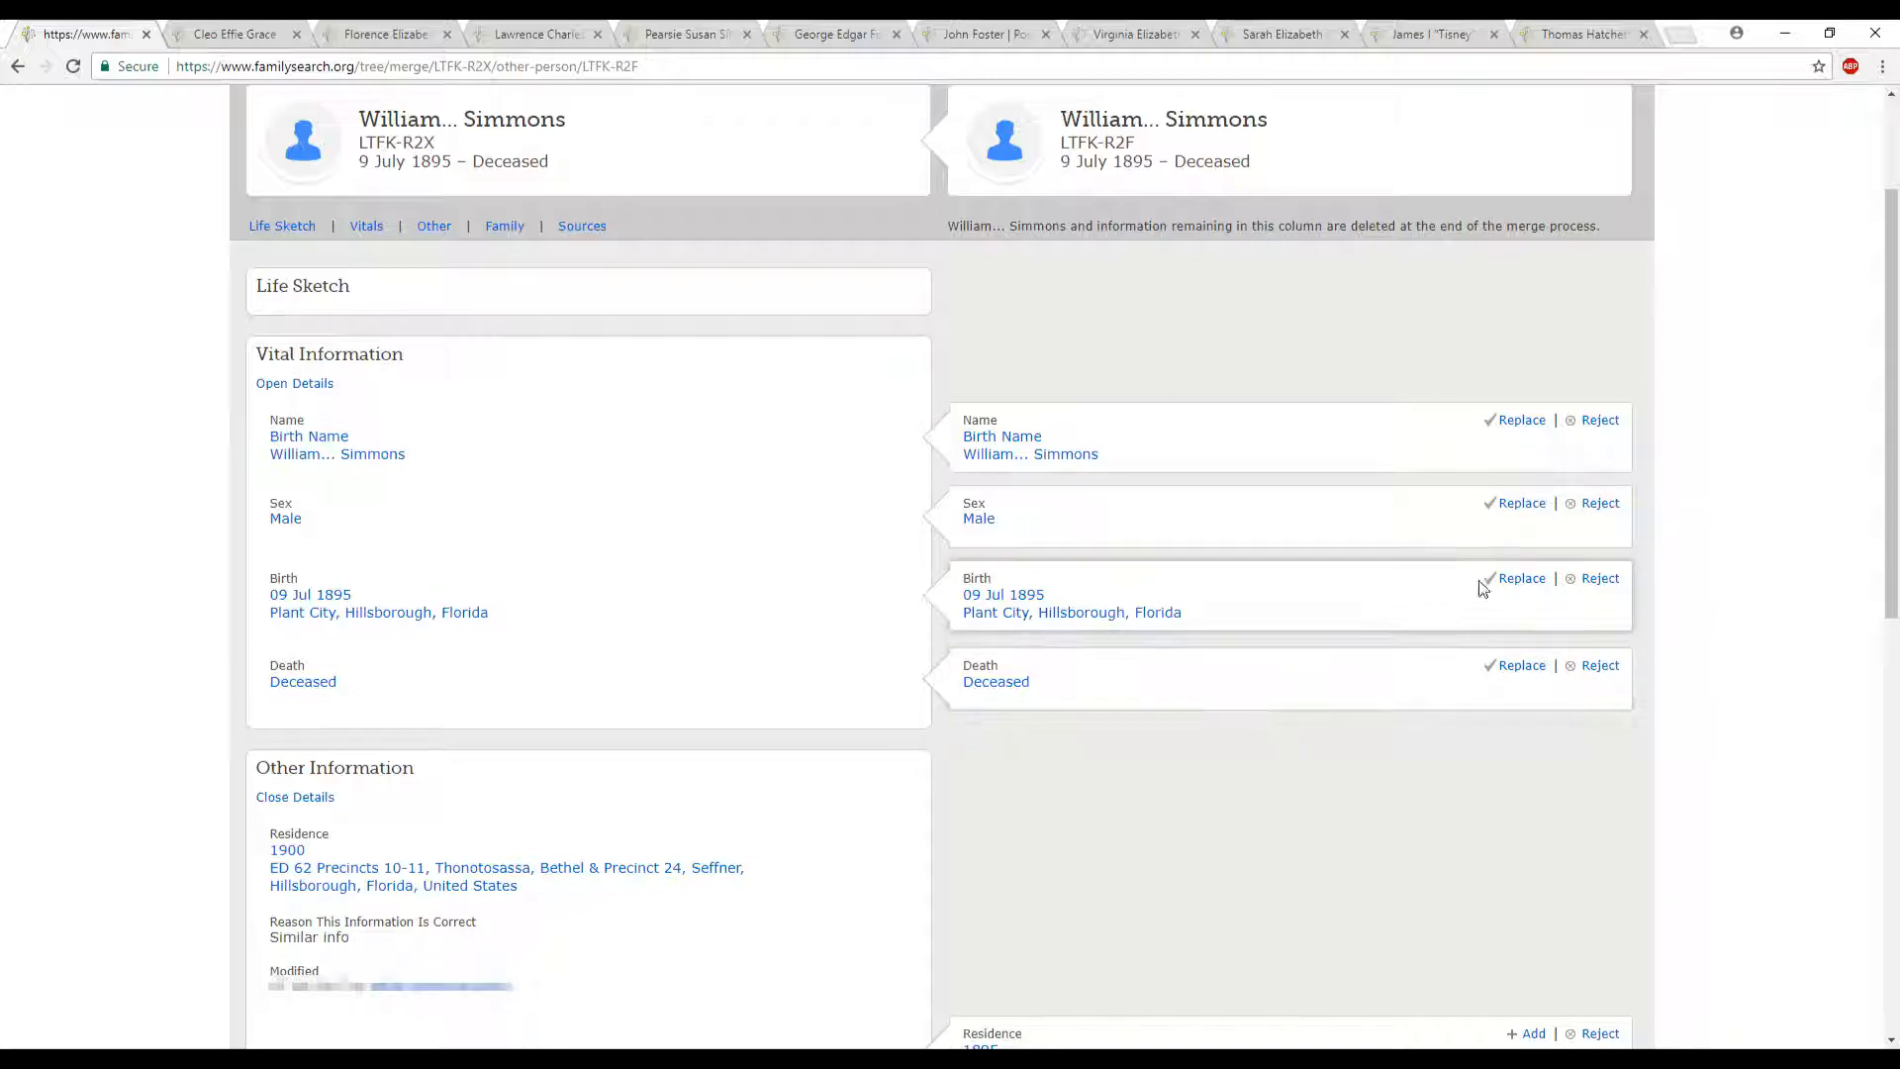
{"action": "left_click", "coordinate": [1519, 421]}
{"action": "left_click", "coordinate": [1520, 505]}
{"action": "left_click", "coordinate": [1519, 580]}
{"action": "left_click", "coordinate": [1521, 665]}
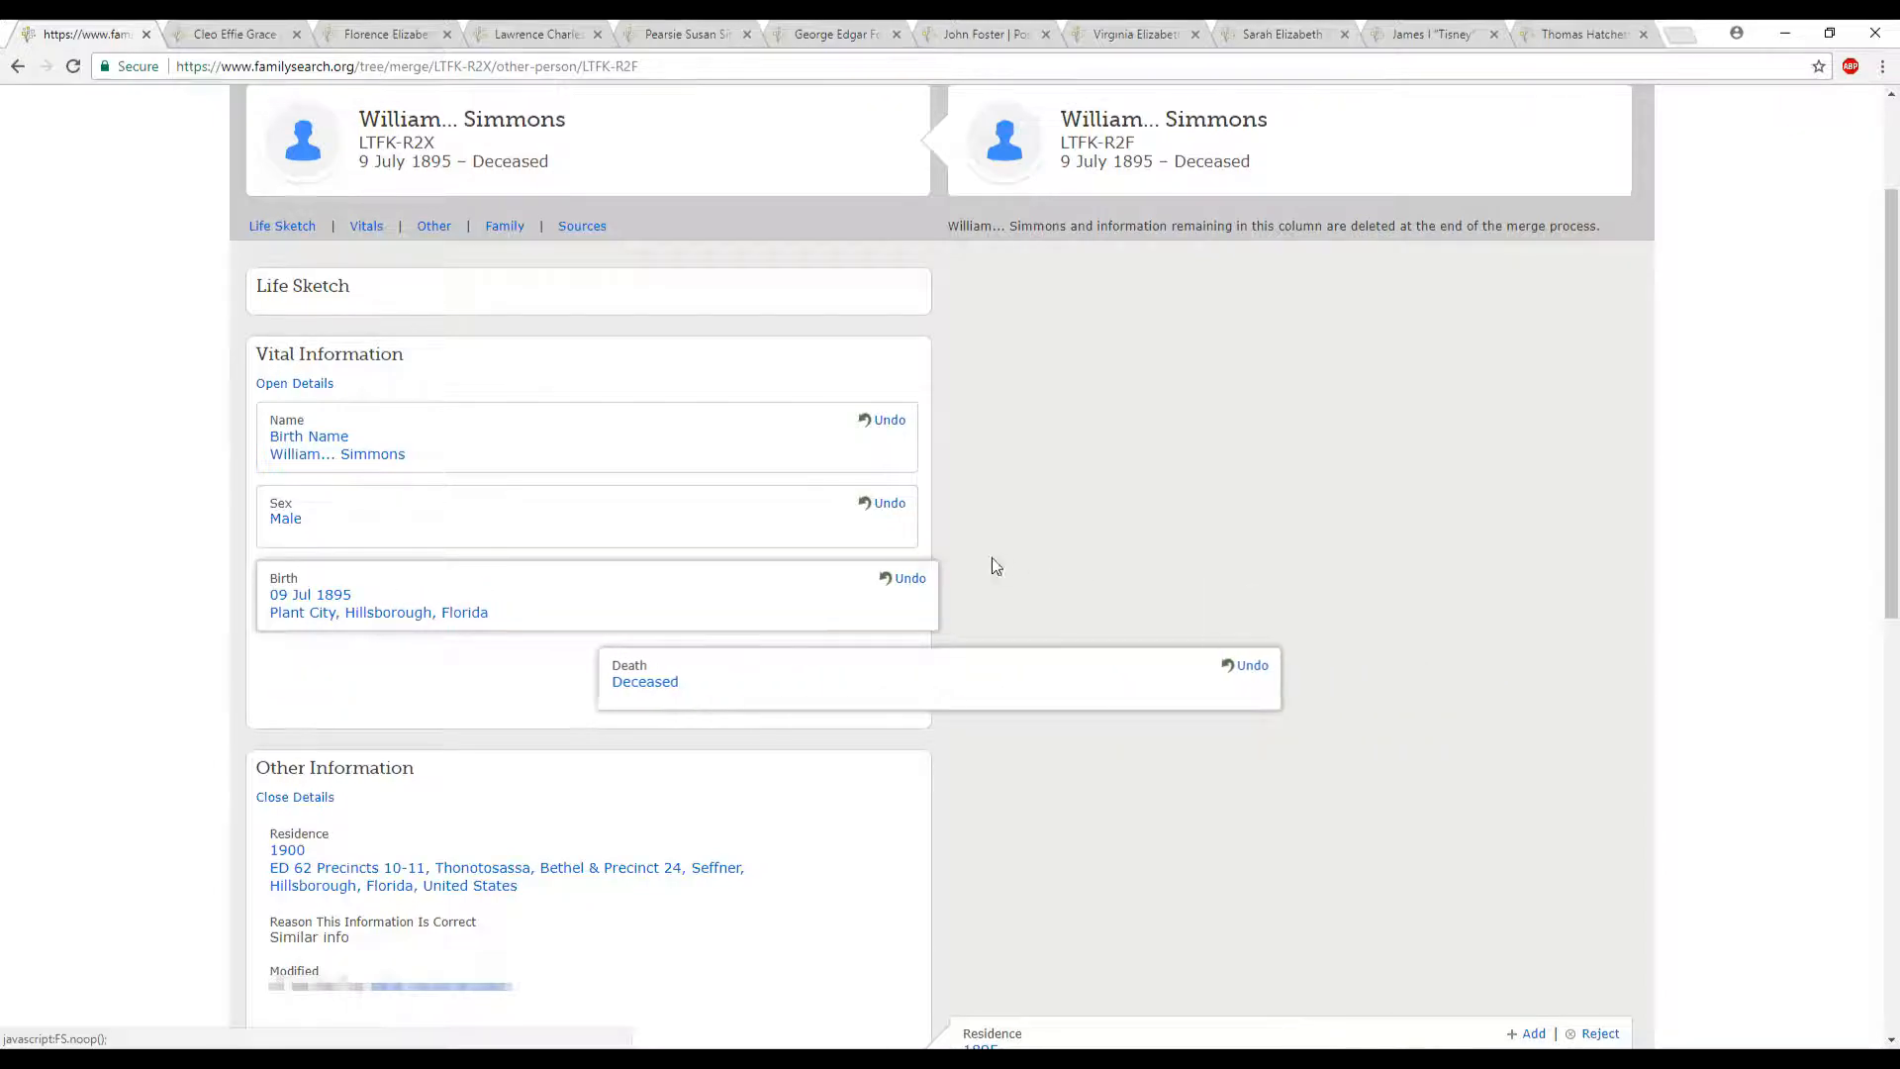
- Undo the replacements of the birth, sex, name and death details
{"action": "left_click", "coordinate": [889, 578]}
{"action": "left_click", "coordinate": [890, 502]}
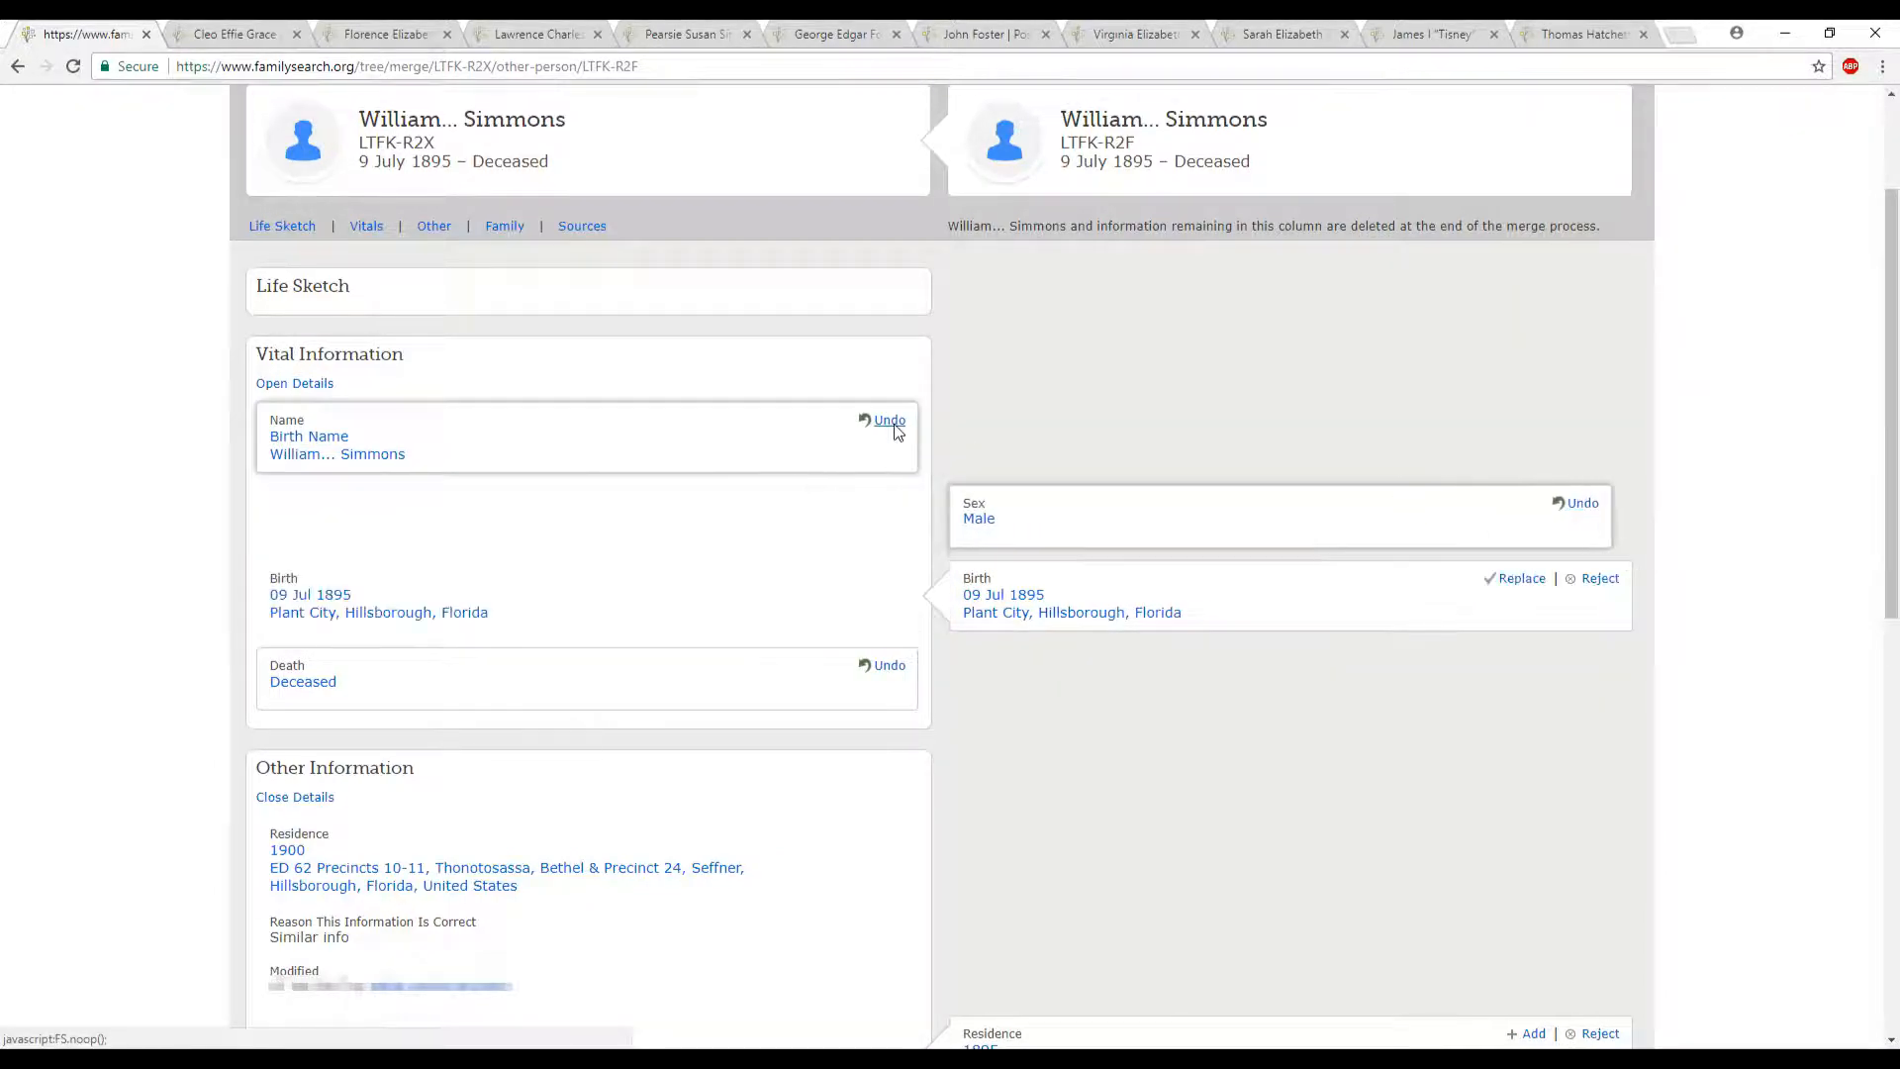
{"action": "left_click", "coordinate": [890, 420]}
{"action": "left_click", "coordinate": [890, 665]}
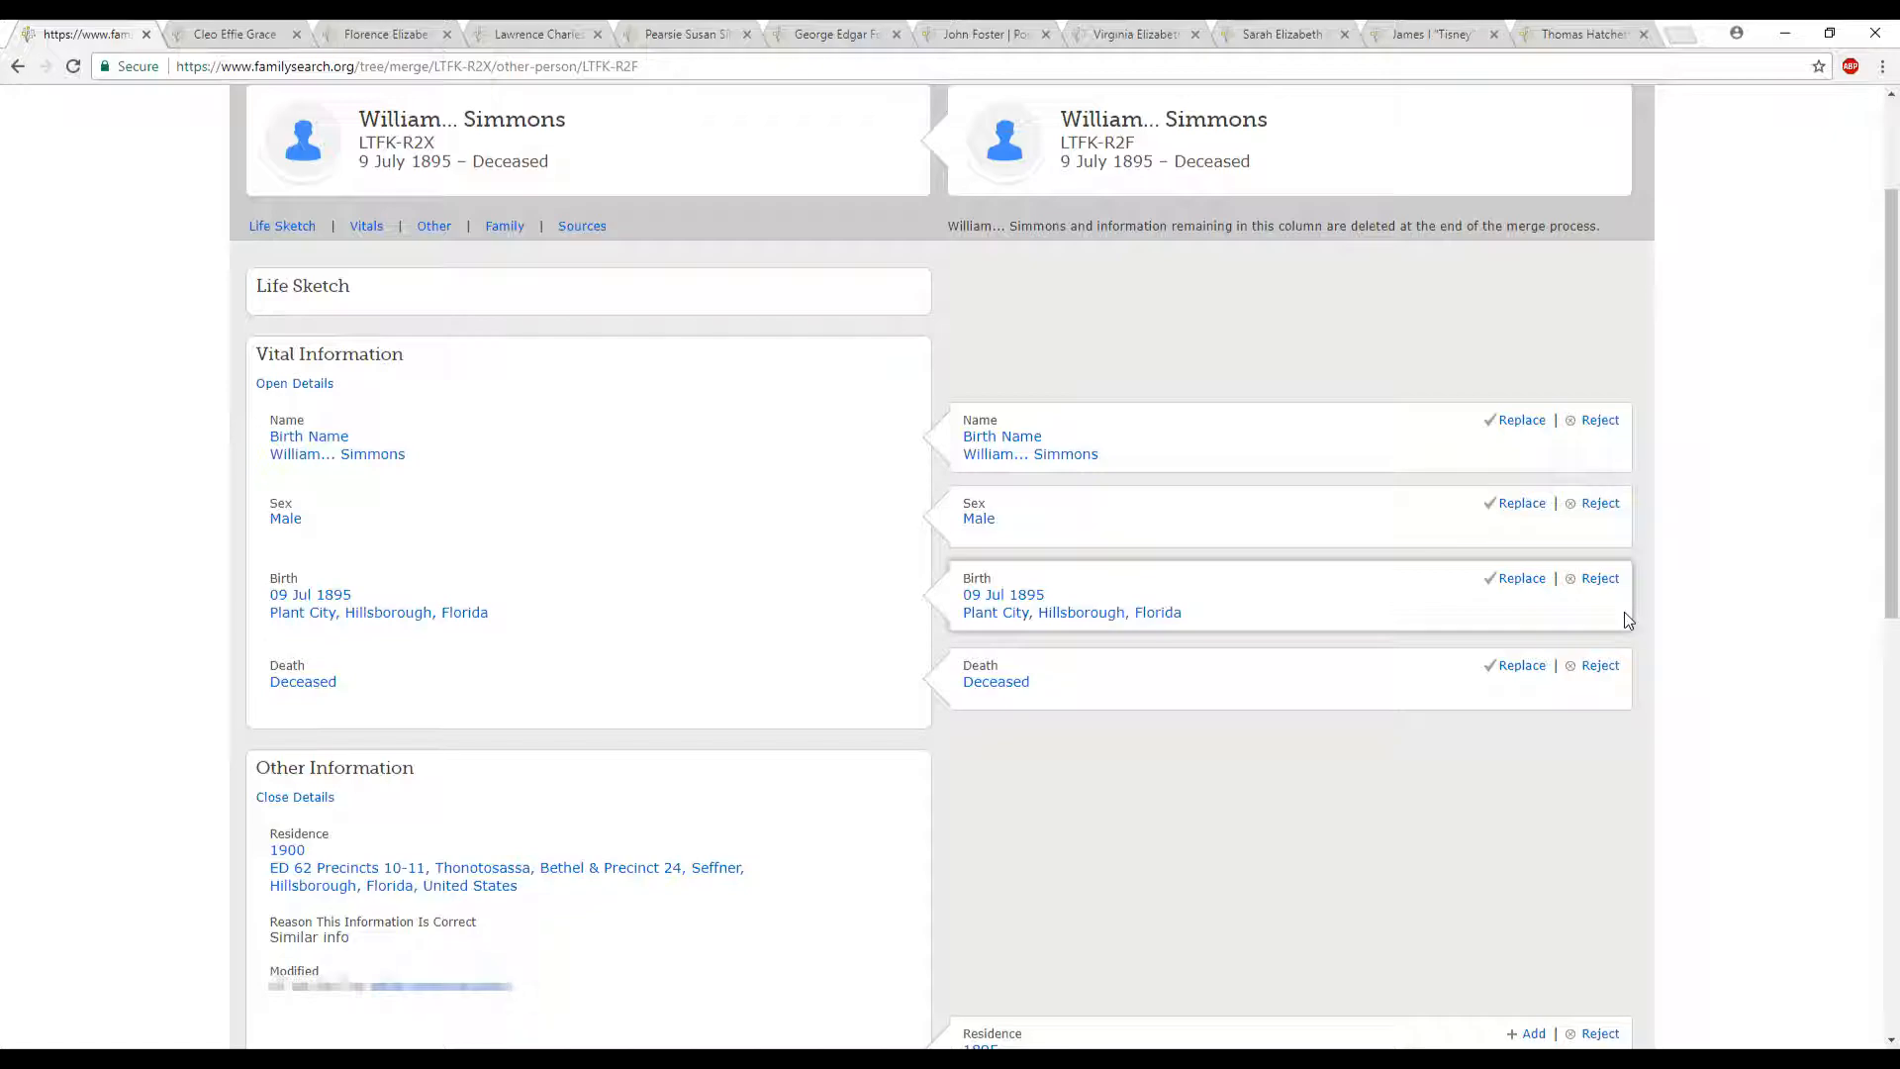
- Replace the birth information with the duplicate's version and add its 1895 residence in Hillsborough, Florida, United States
{"action": "scroll", "coordinate": [1405, 507], "scroll_direction": "down", "scroll_amount": 3}
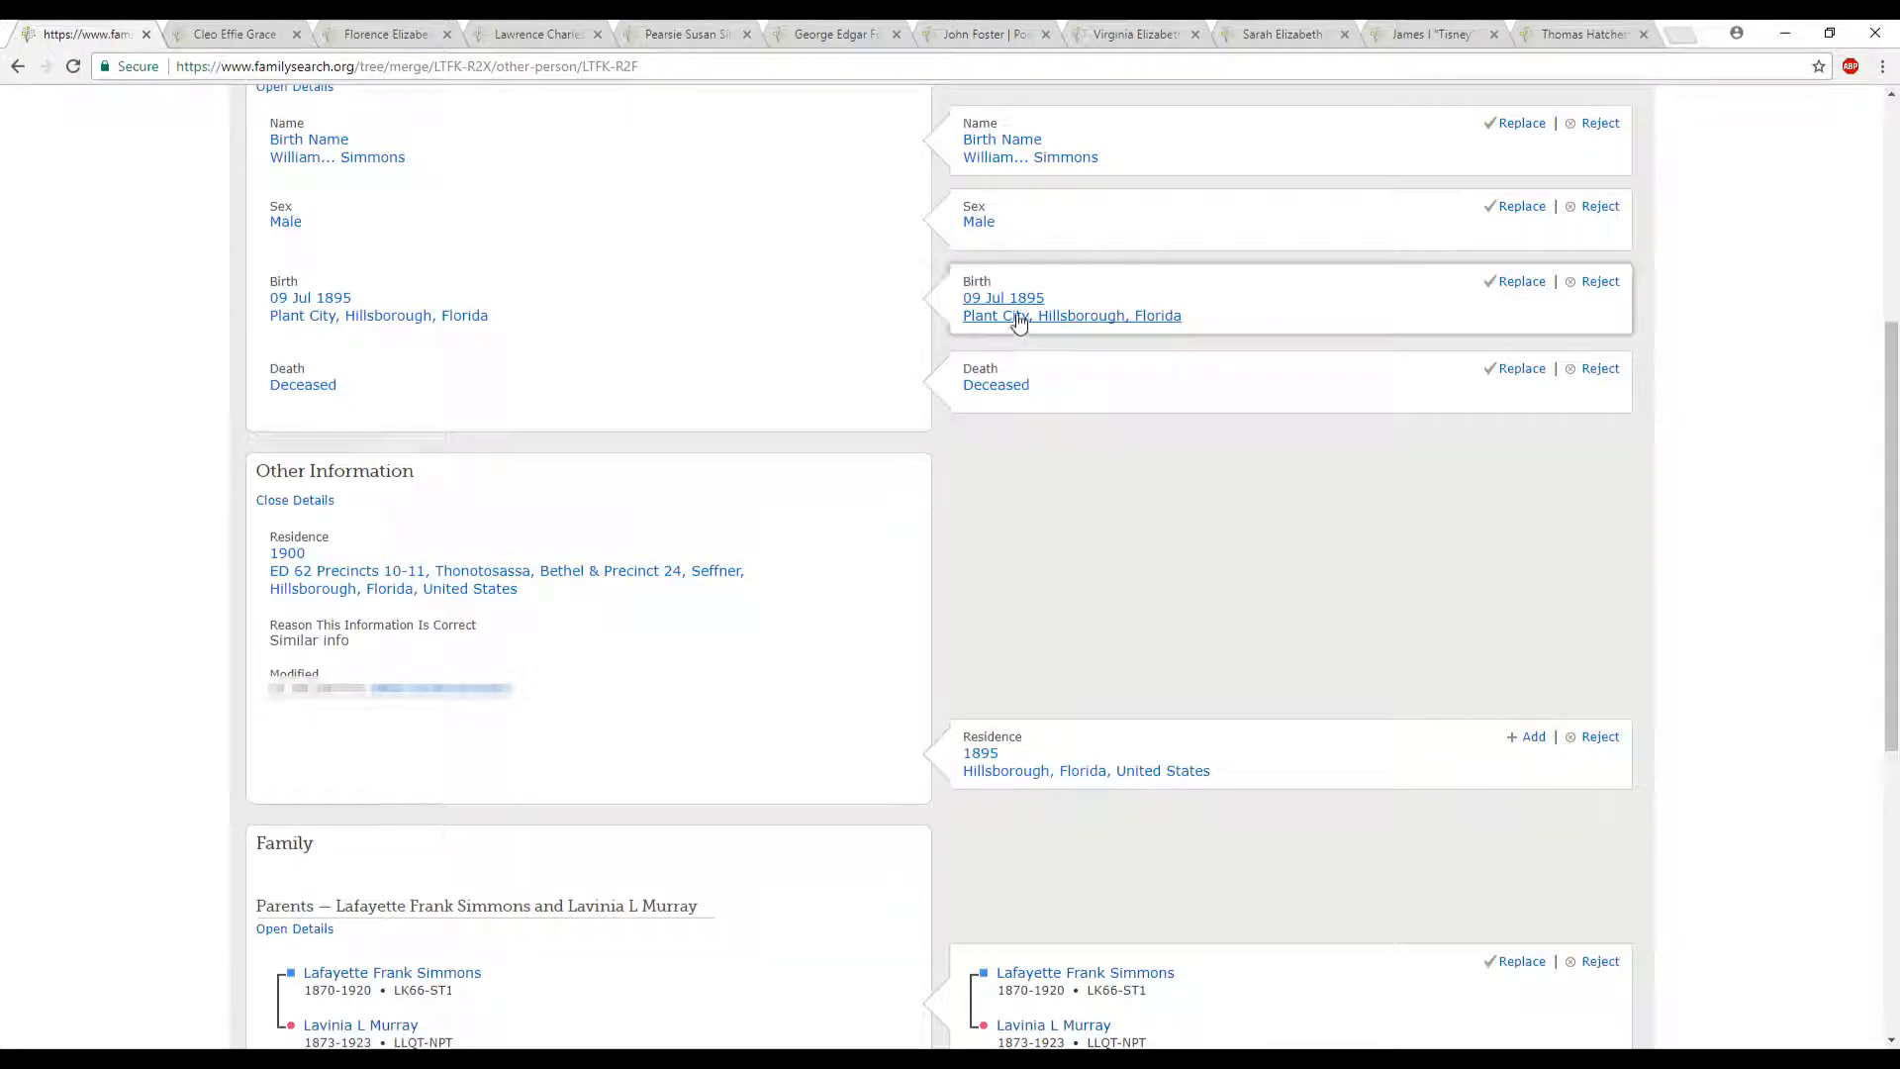
{"action": "left_click", "coordinate": [1520, 282]}
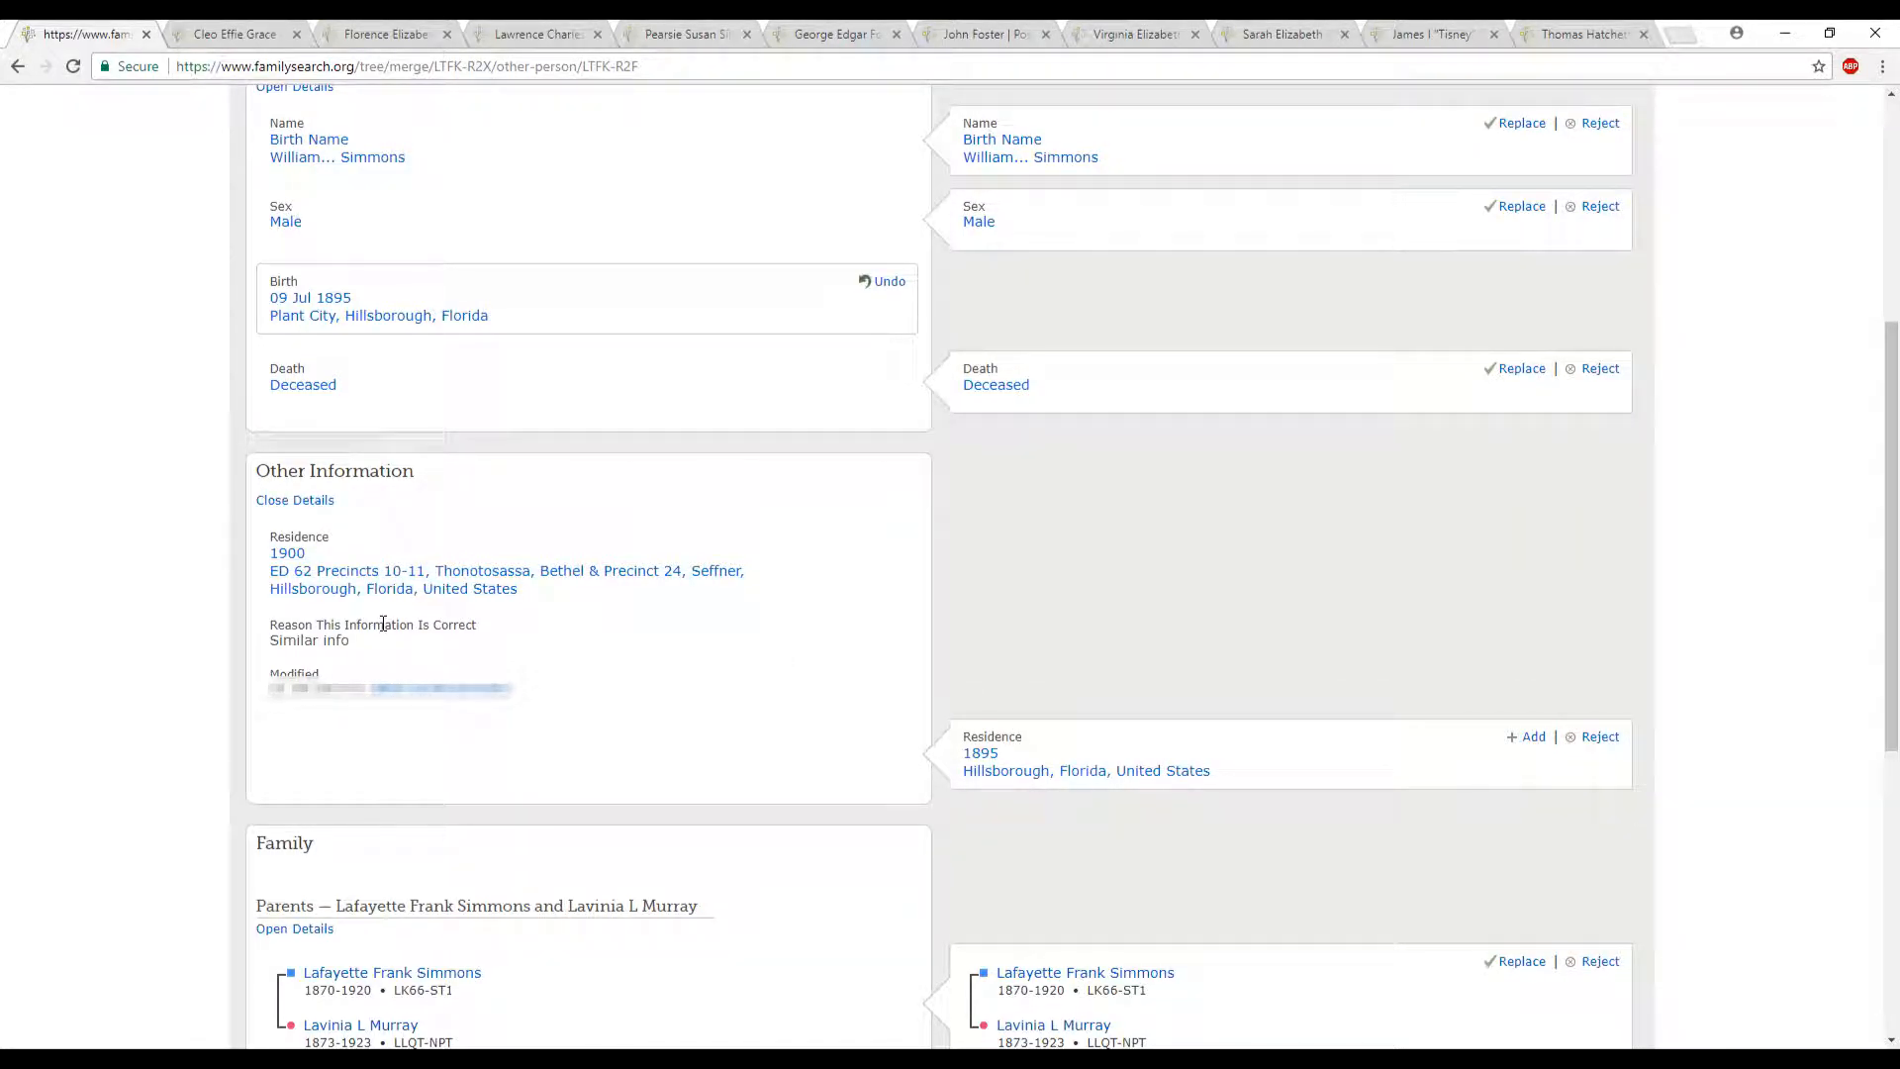
{"action": "left_click_drag", "start_coordinate": [259, 555], "coordinate": [322, 555]}
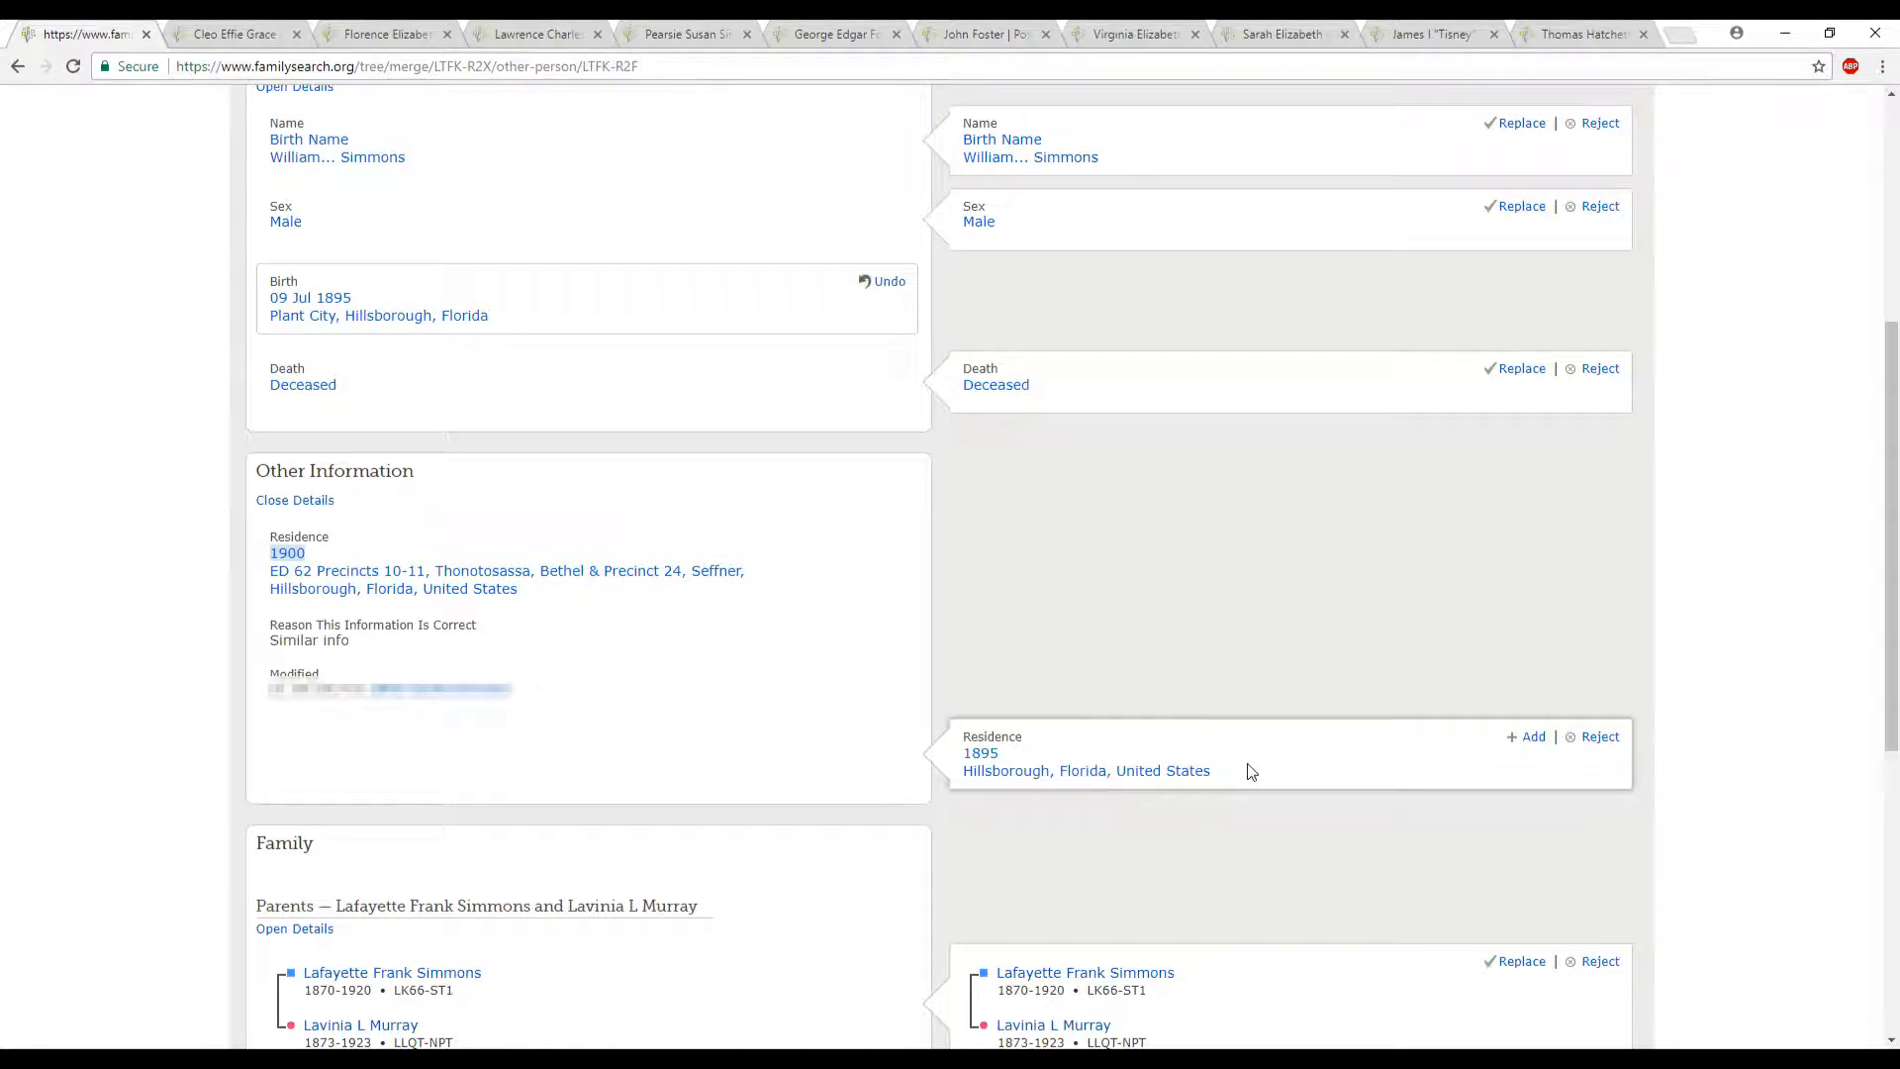
{"action": "left_click_drag", "start_coordinate": [958, 758], "coordinate": [1037, 758]}
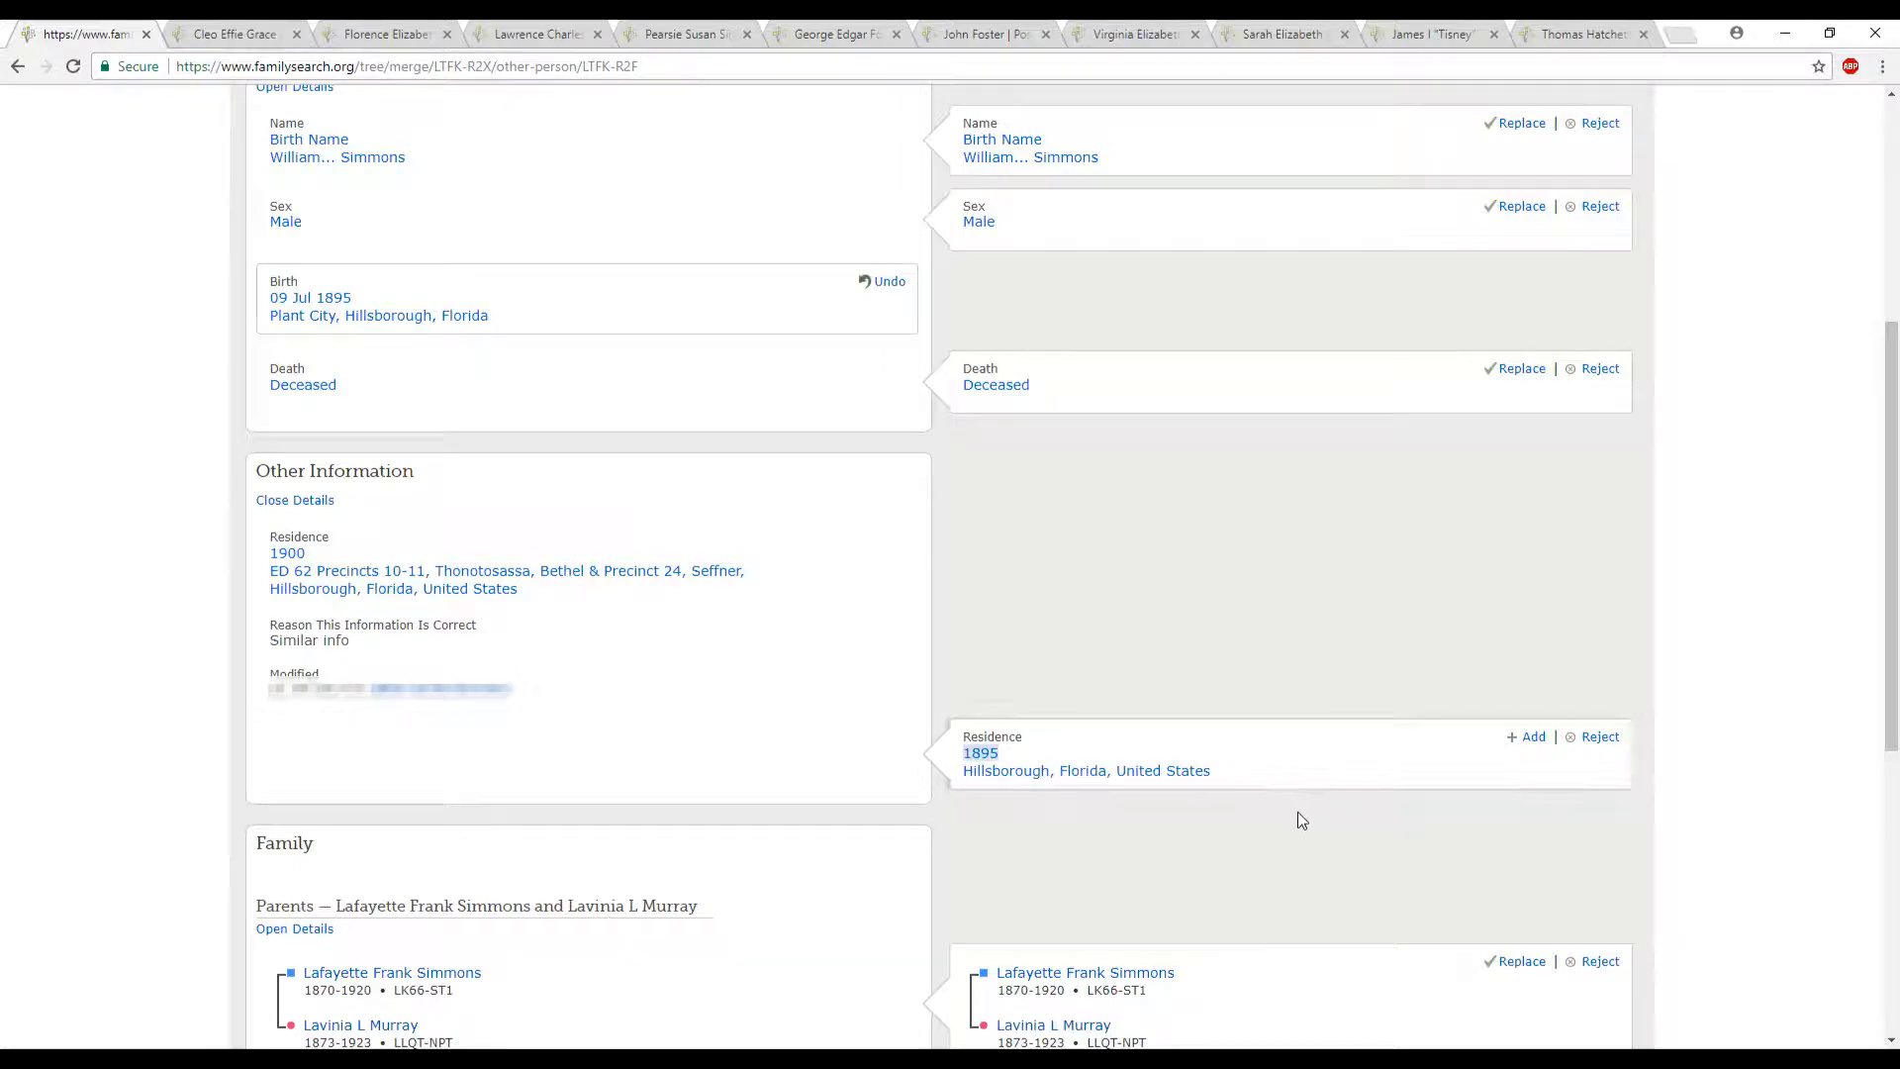
{"action": "left_click", "coordinate": [1529, 738]}
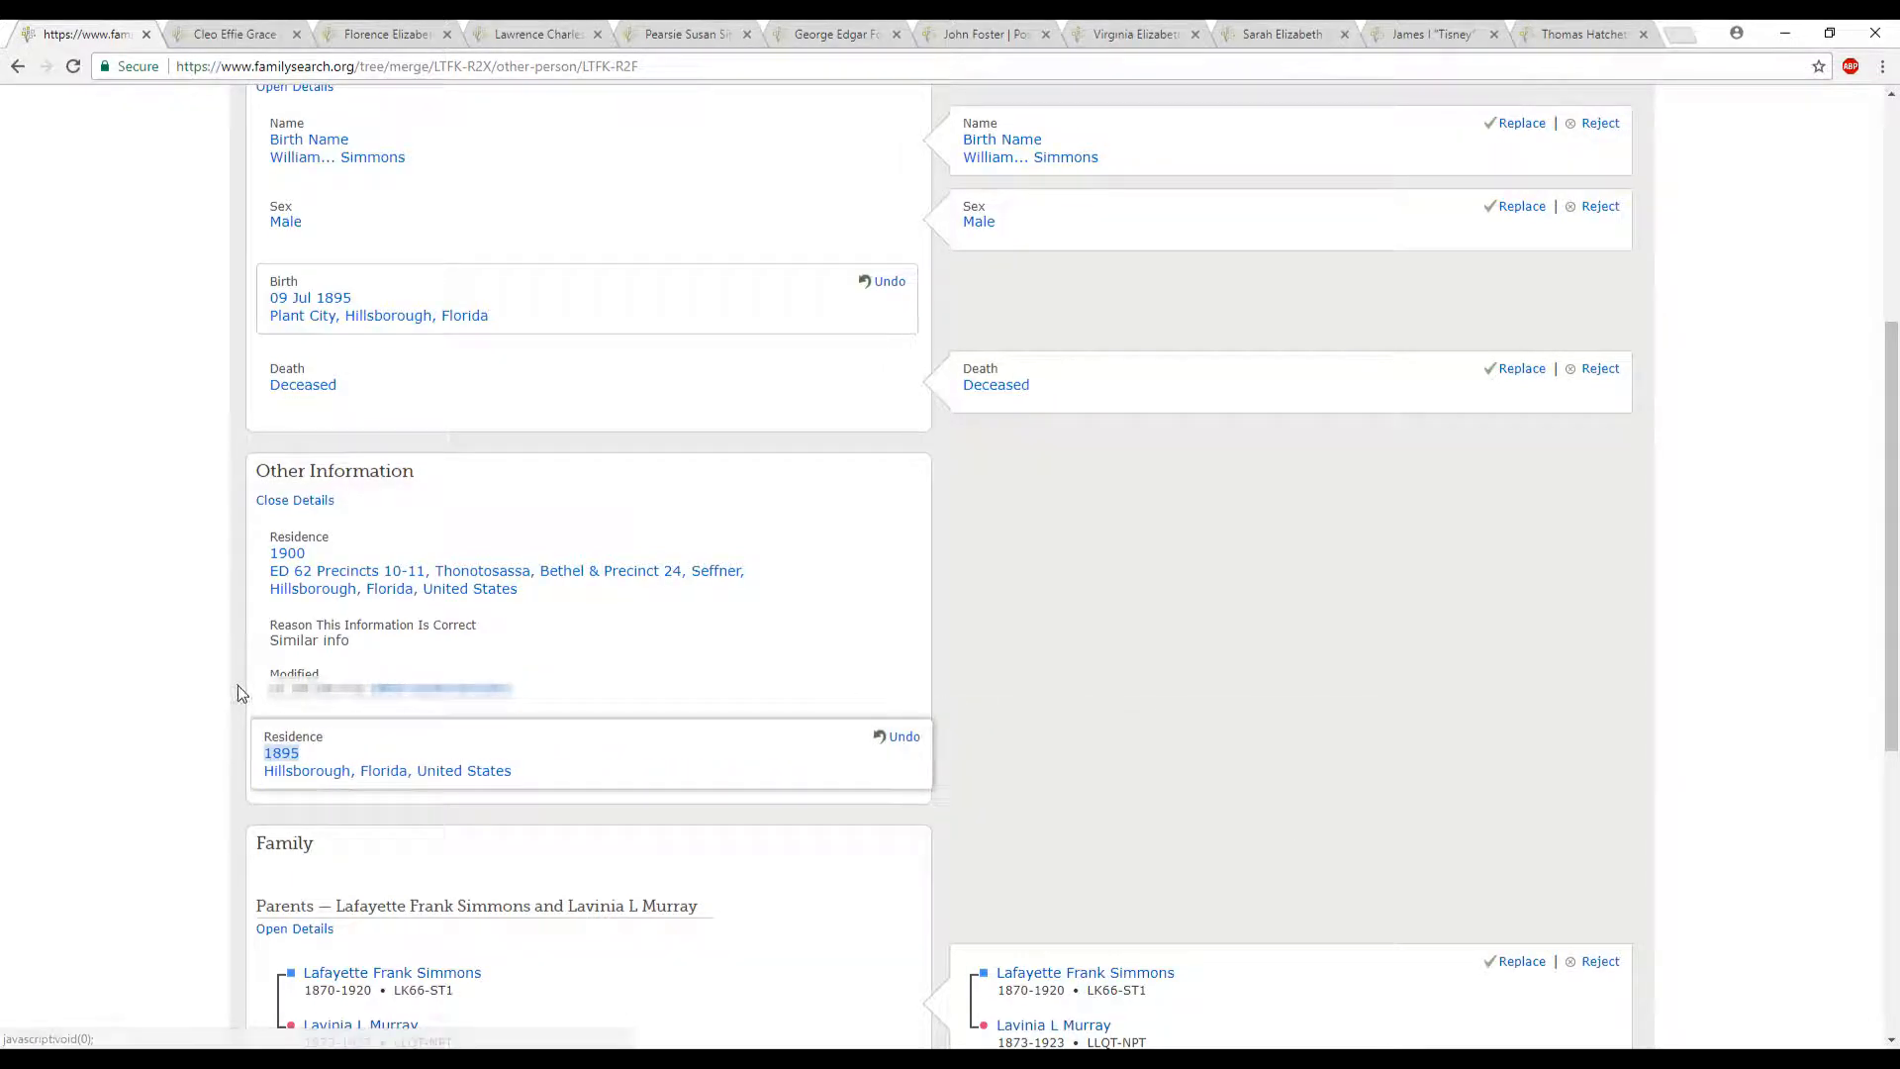
- Replace the parents with the duplicate's entry, and undo and re-add the "Florida Births and Christenings, 1880-1935" source
{"action": "scroll", "coordinate": [1187, 728], "scroll_direction": "down", "scroll_amount": 5}
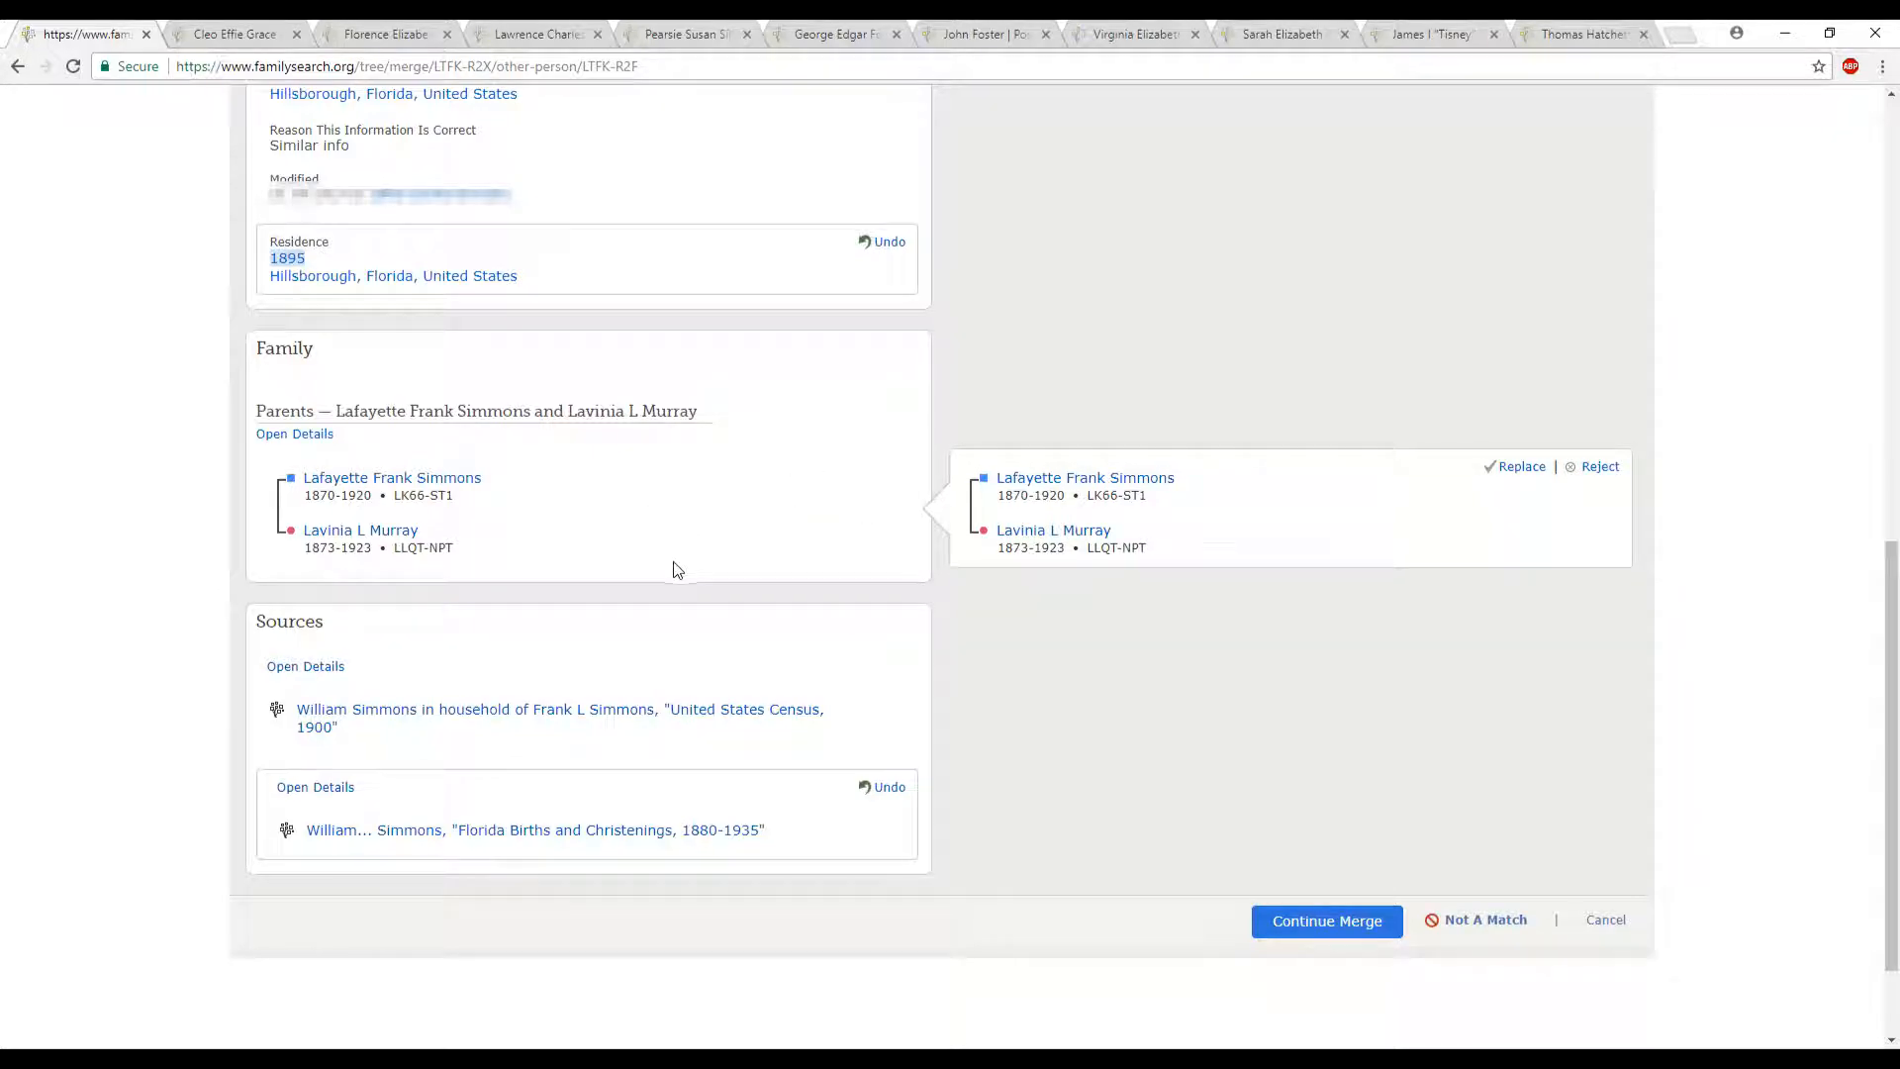
{"action": "mouse_move", "coordinate": [401, 495]}
{"action": "left_mouse_down"}
{"action": "mouse_move", "coordinate": [466, 498]}
{"action": "mouse_move", "coordinate": [455, 550]}
{"action": "left_mouse_up"}
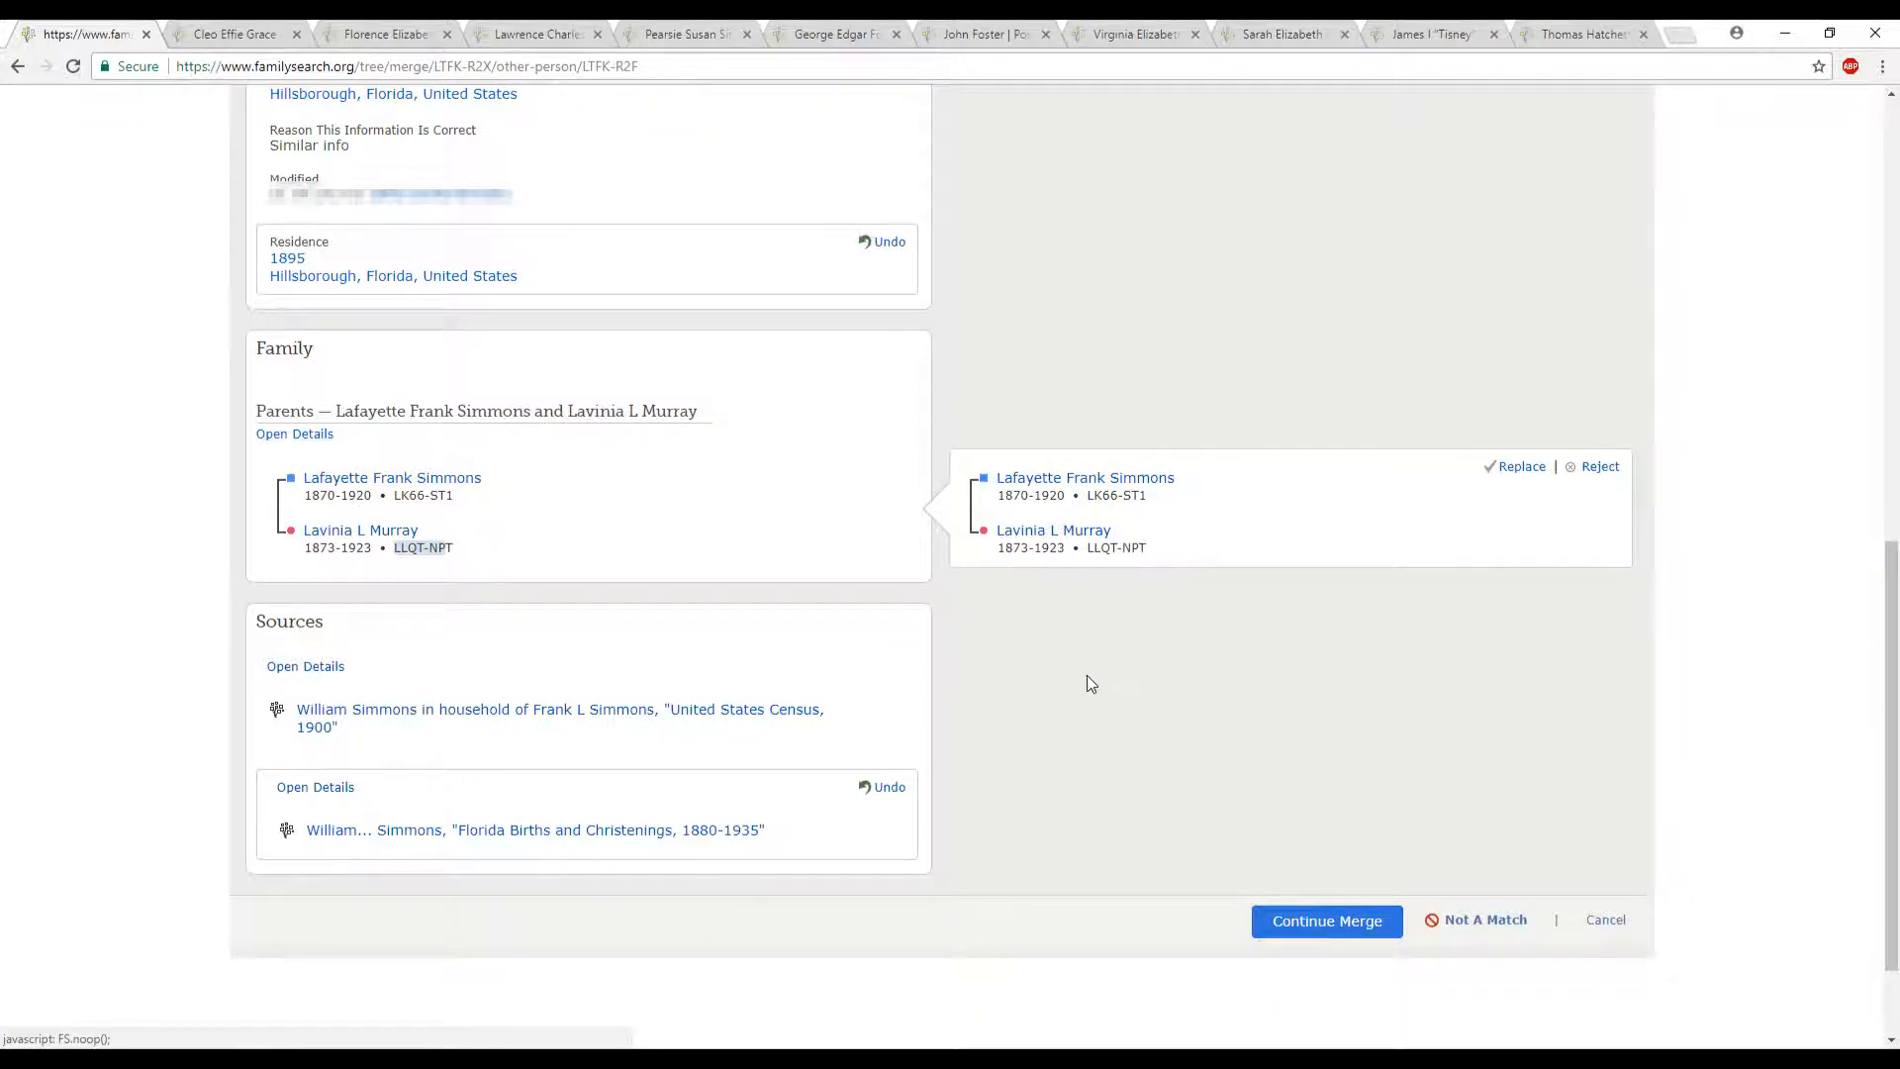
{"action": "left_click", "coordinate": [1522, 467]}
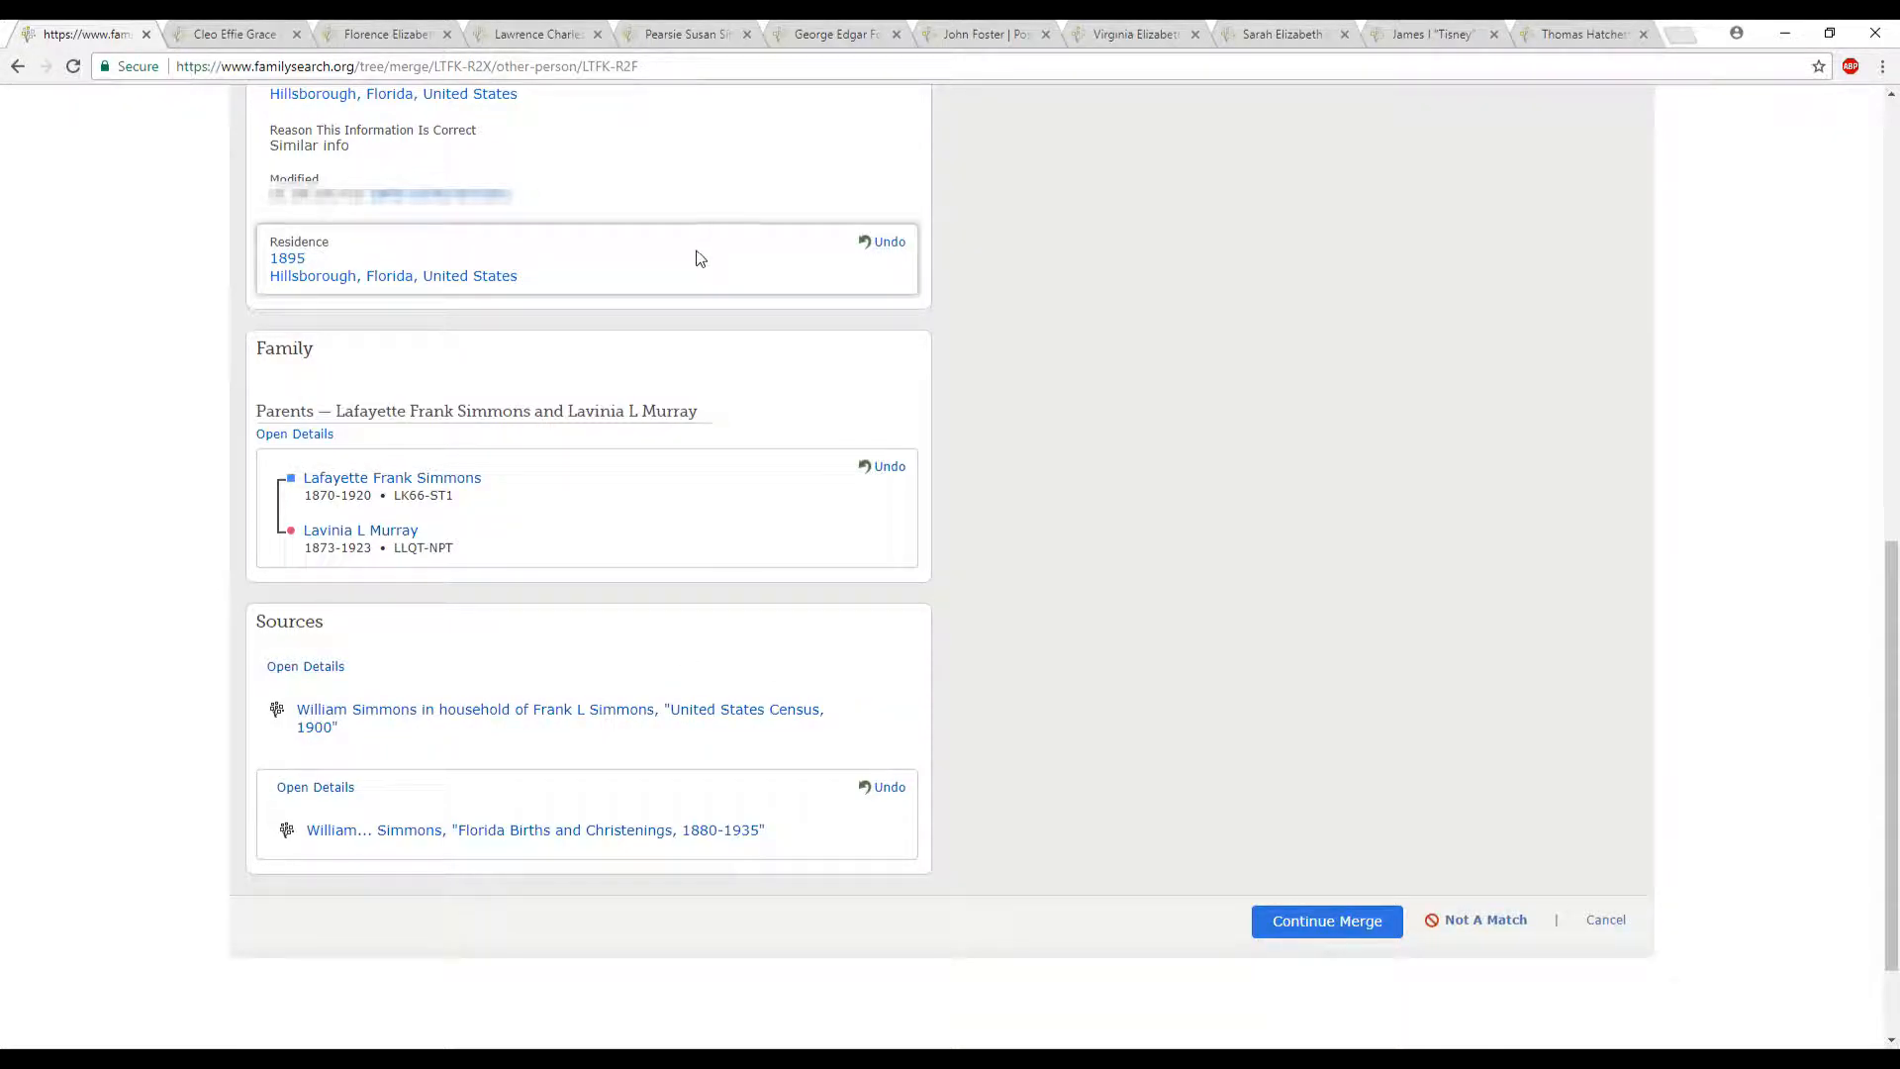
{"action": "left_click", "coordinate": [884, 797]}
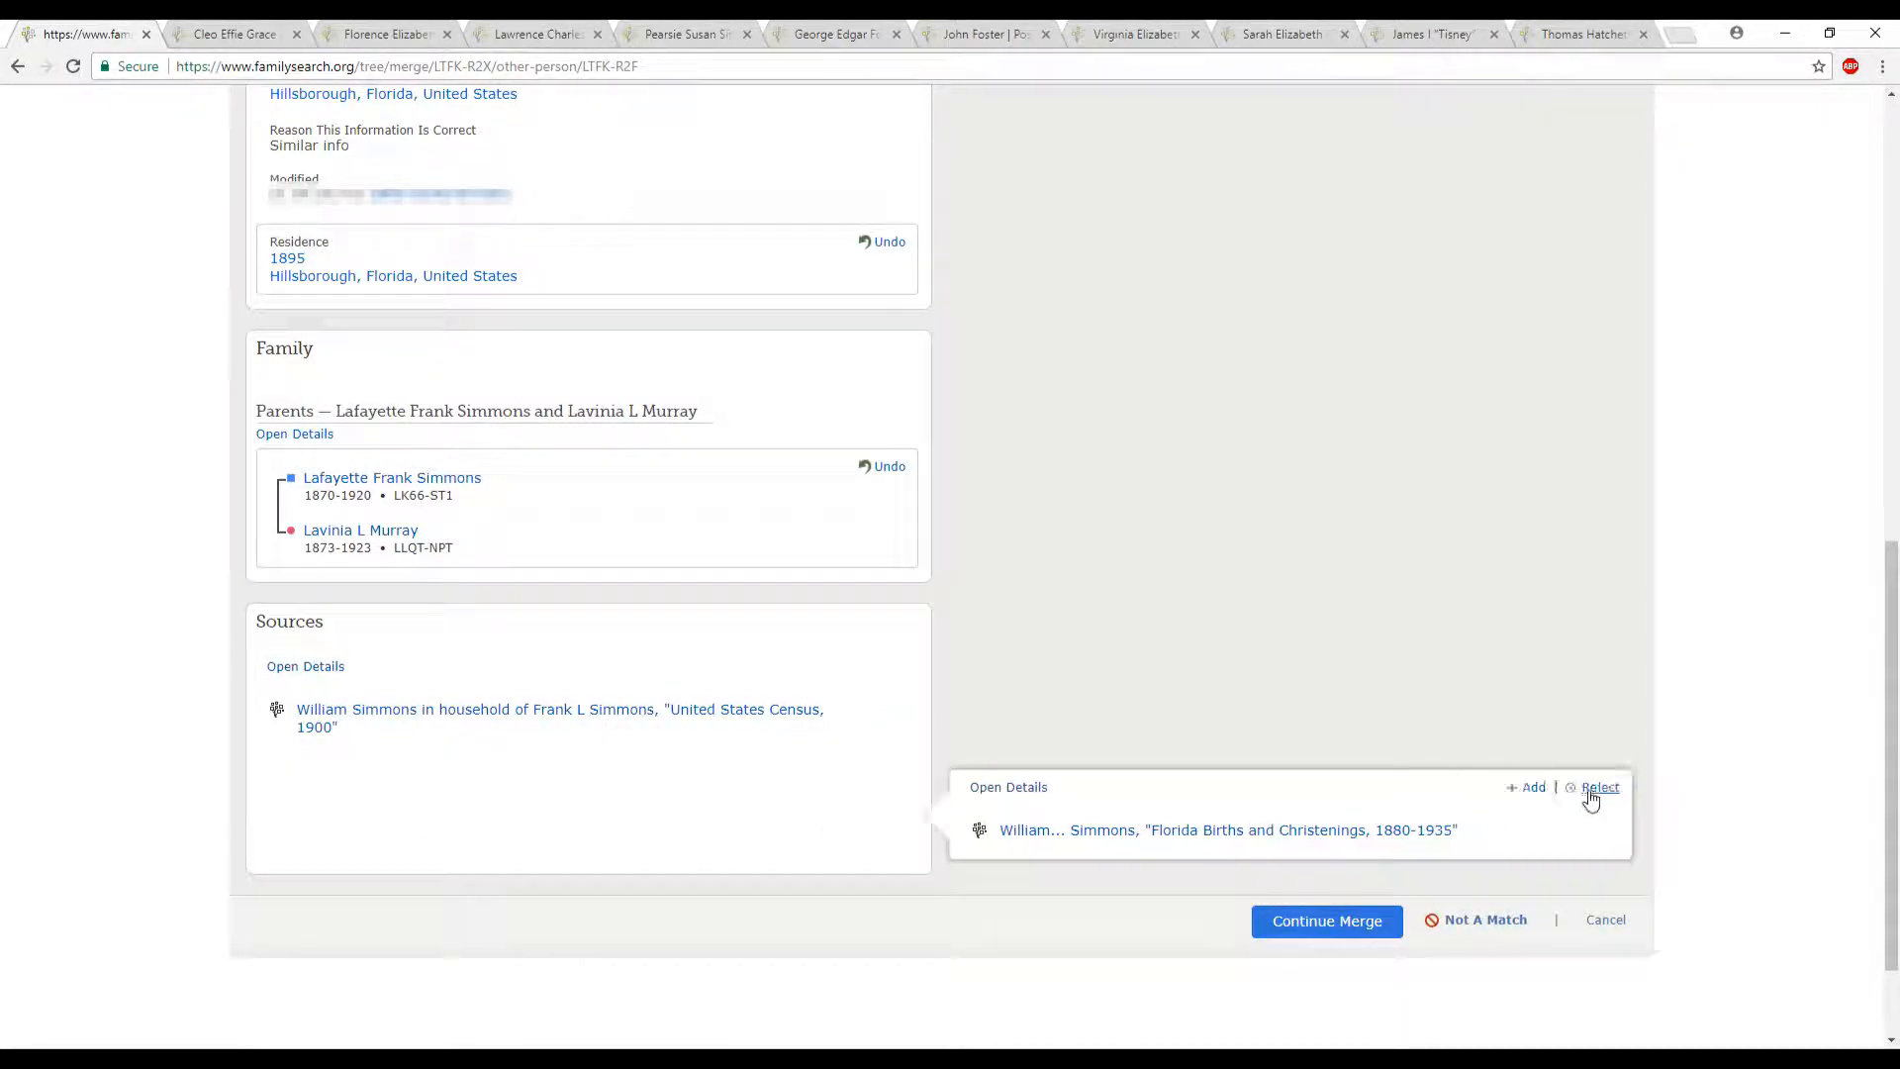
{"action": "left_click", "coordinate": [1534, 790]}
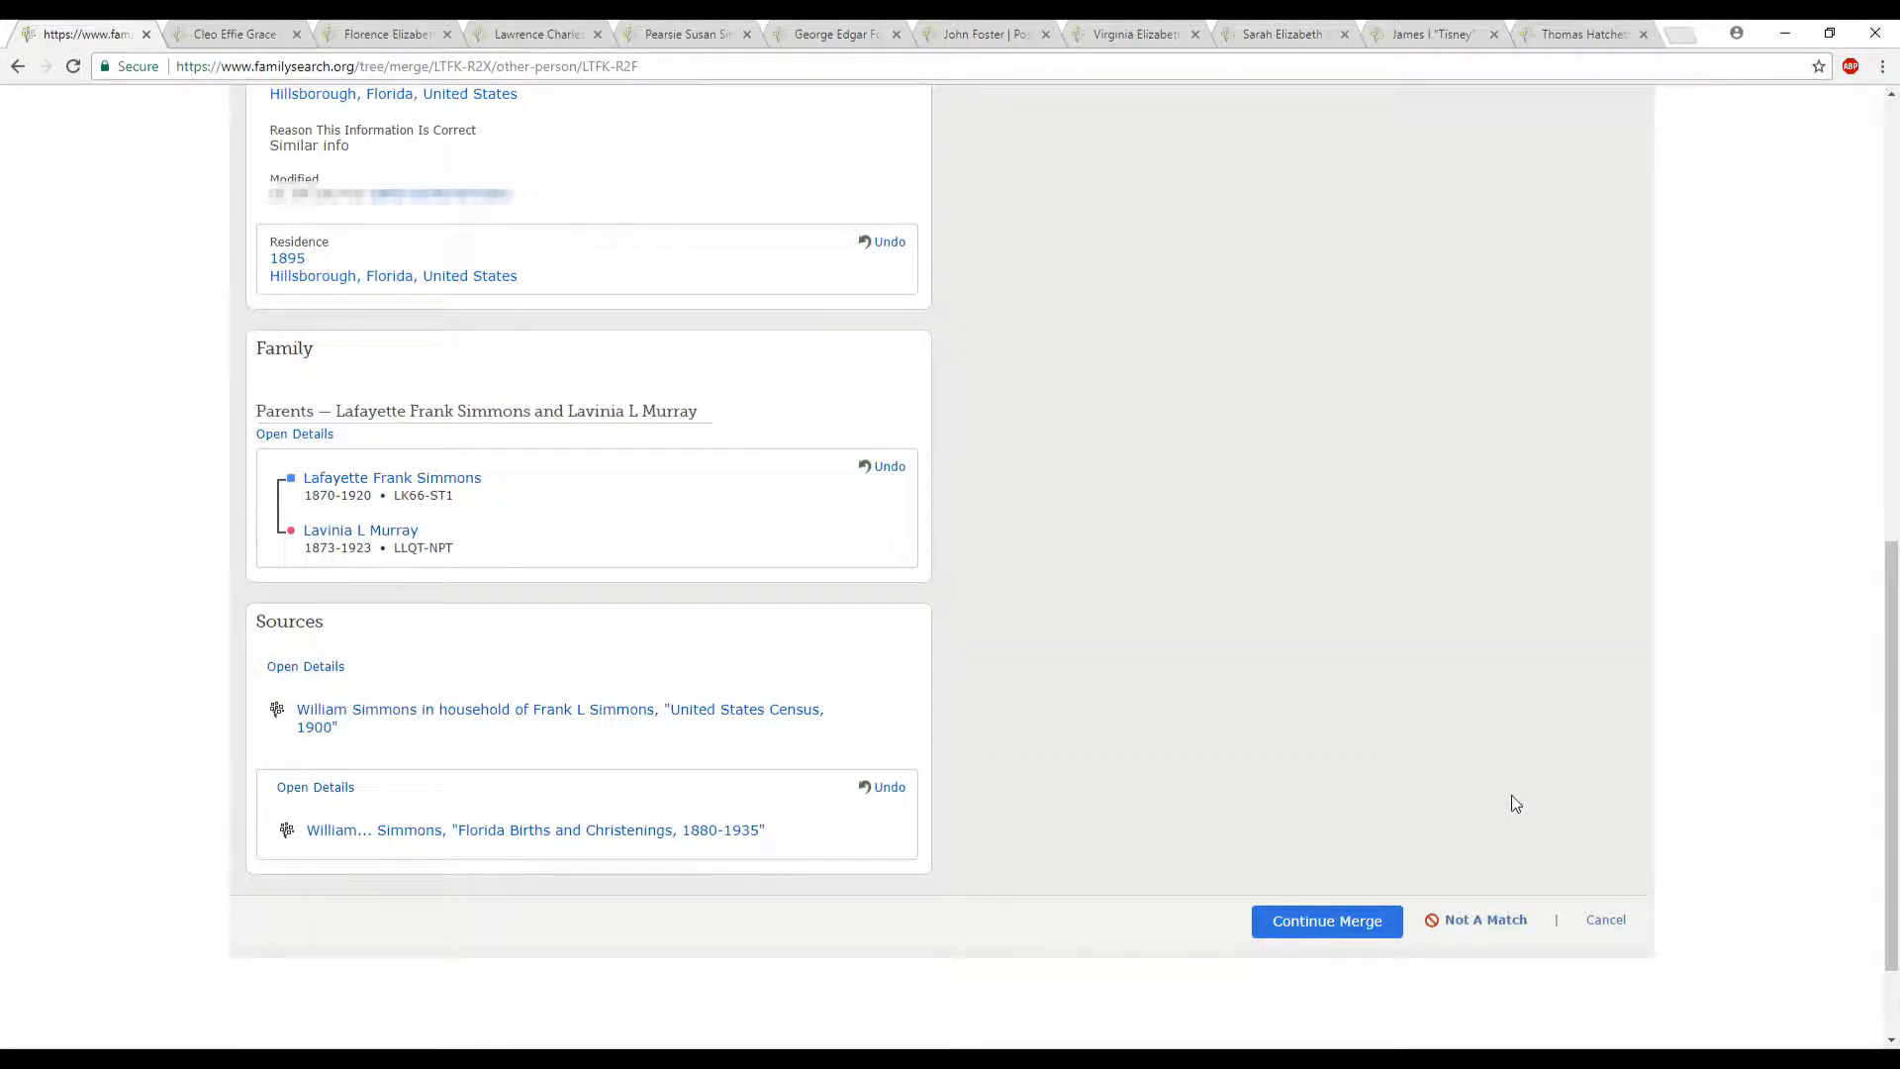
- Continue from the reviewed selections, give "Same info" as the reason the merge is correct, and finish the merge
{"action": "scroll", "coordinate": [1475, 807], "scroll_direction": "up", "scroll_amount": 7}
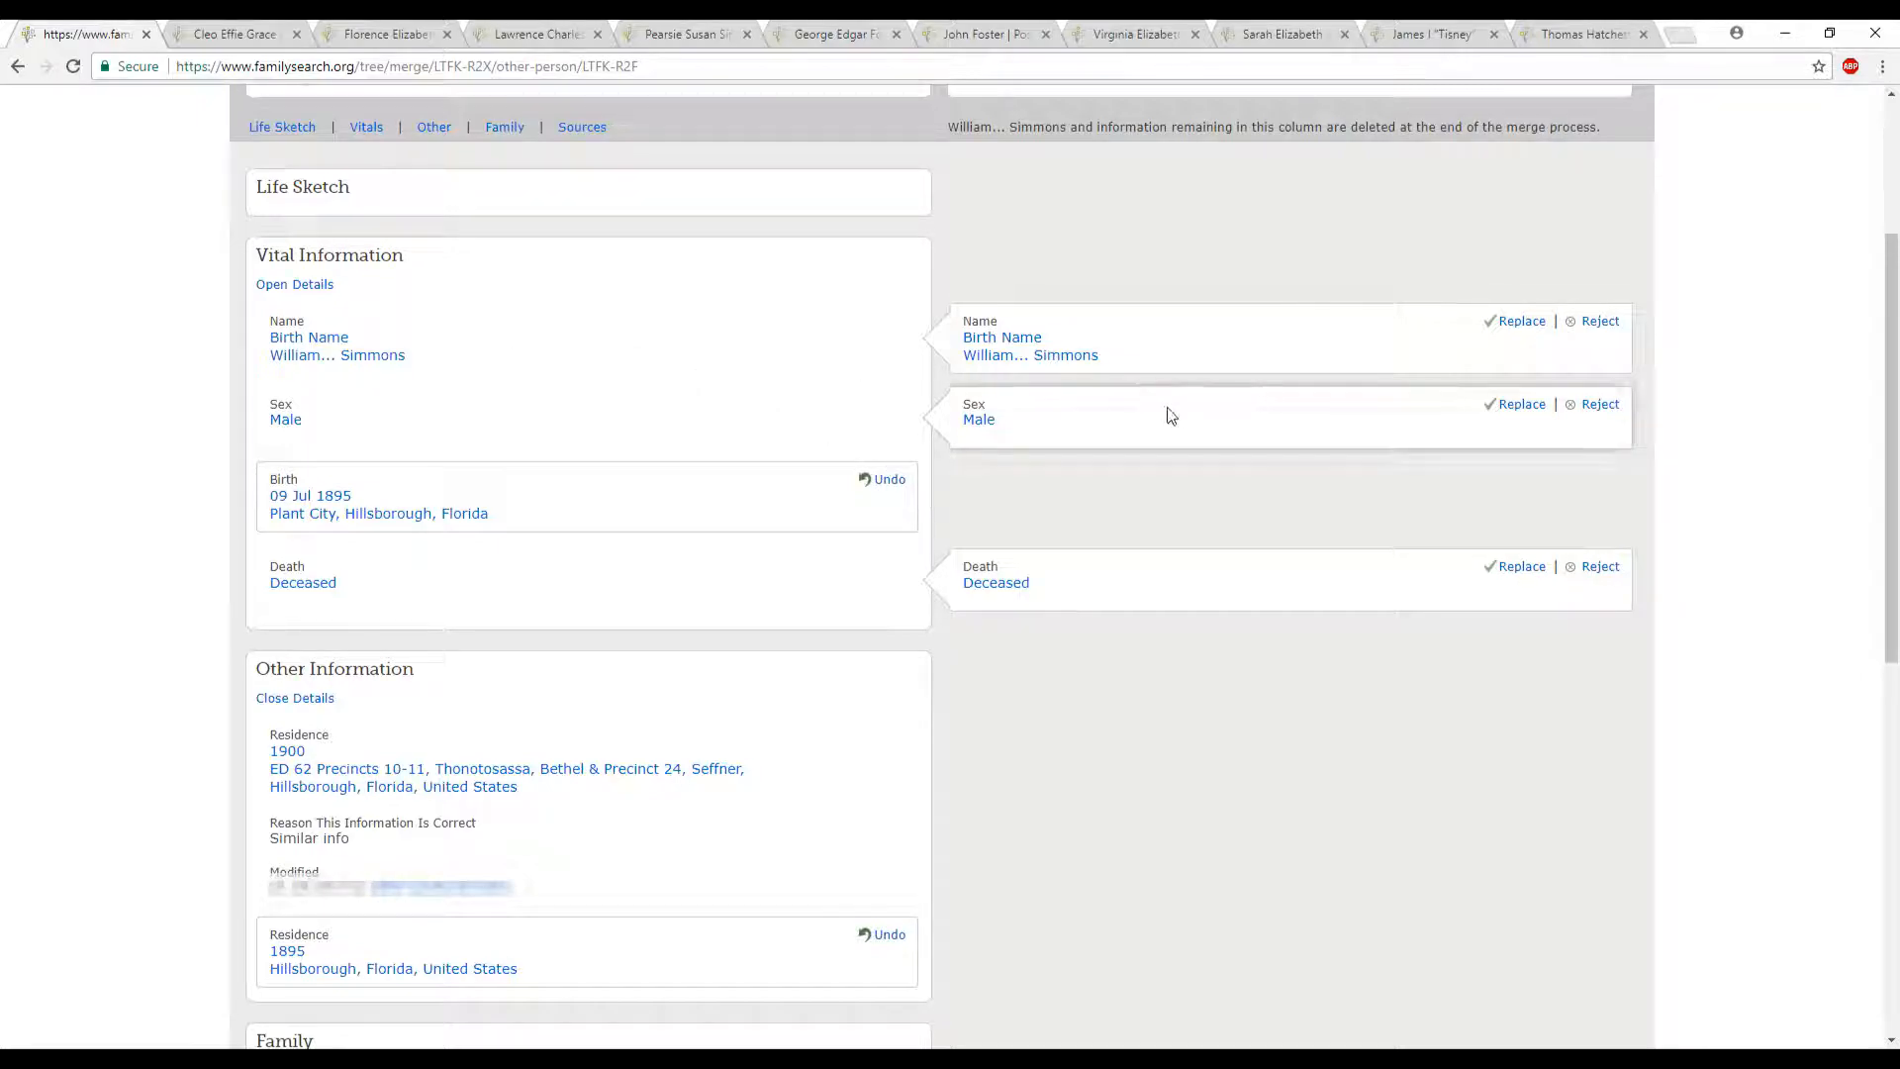
{"action": "scroll", "coordinate": [1369, 509], "scroll_direction": "down", "scroll_amount": 8}
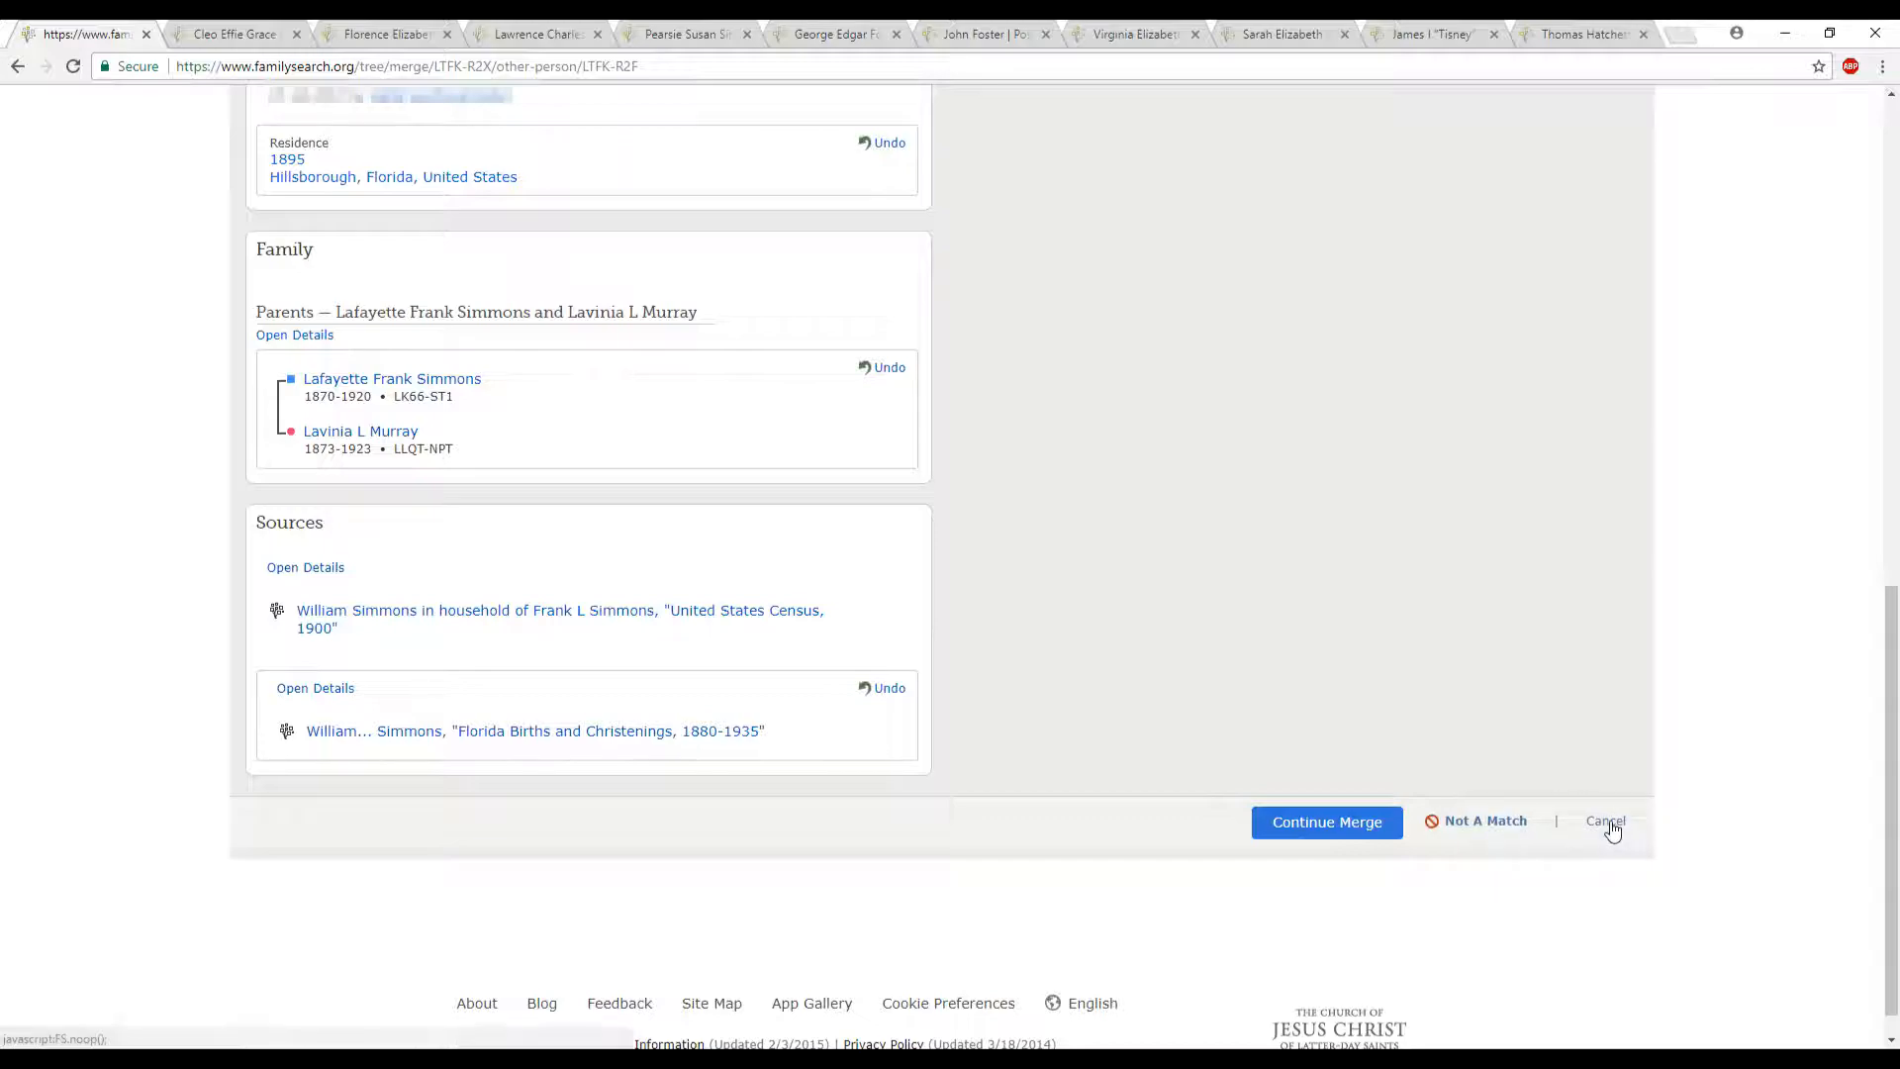
{"action": "left_click", "coordinate": [1299, 829]}
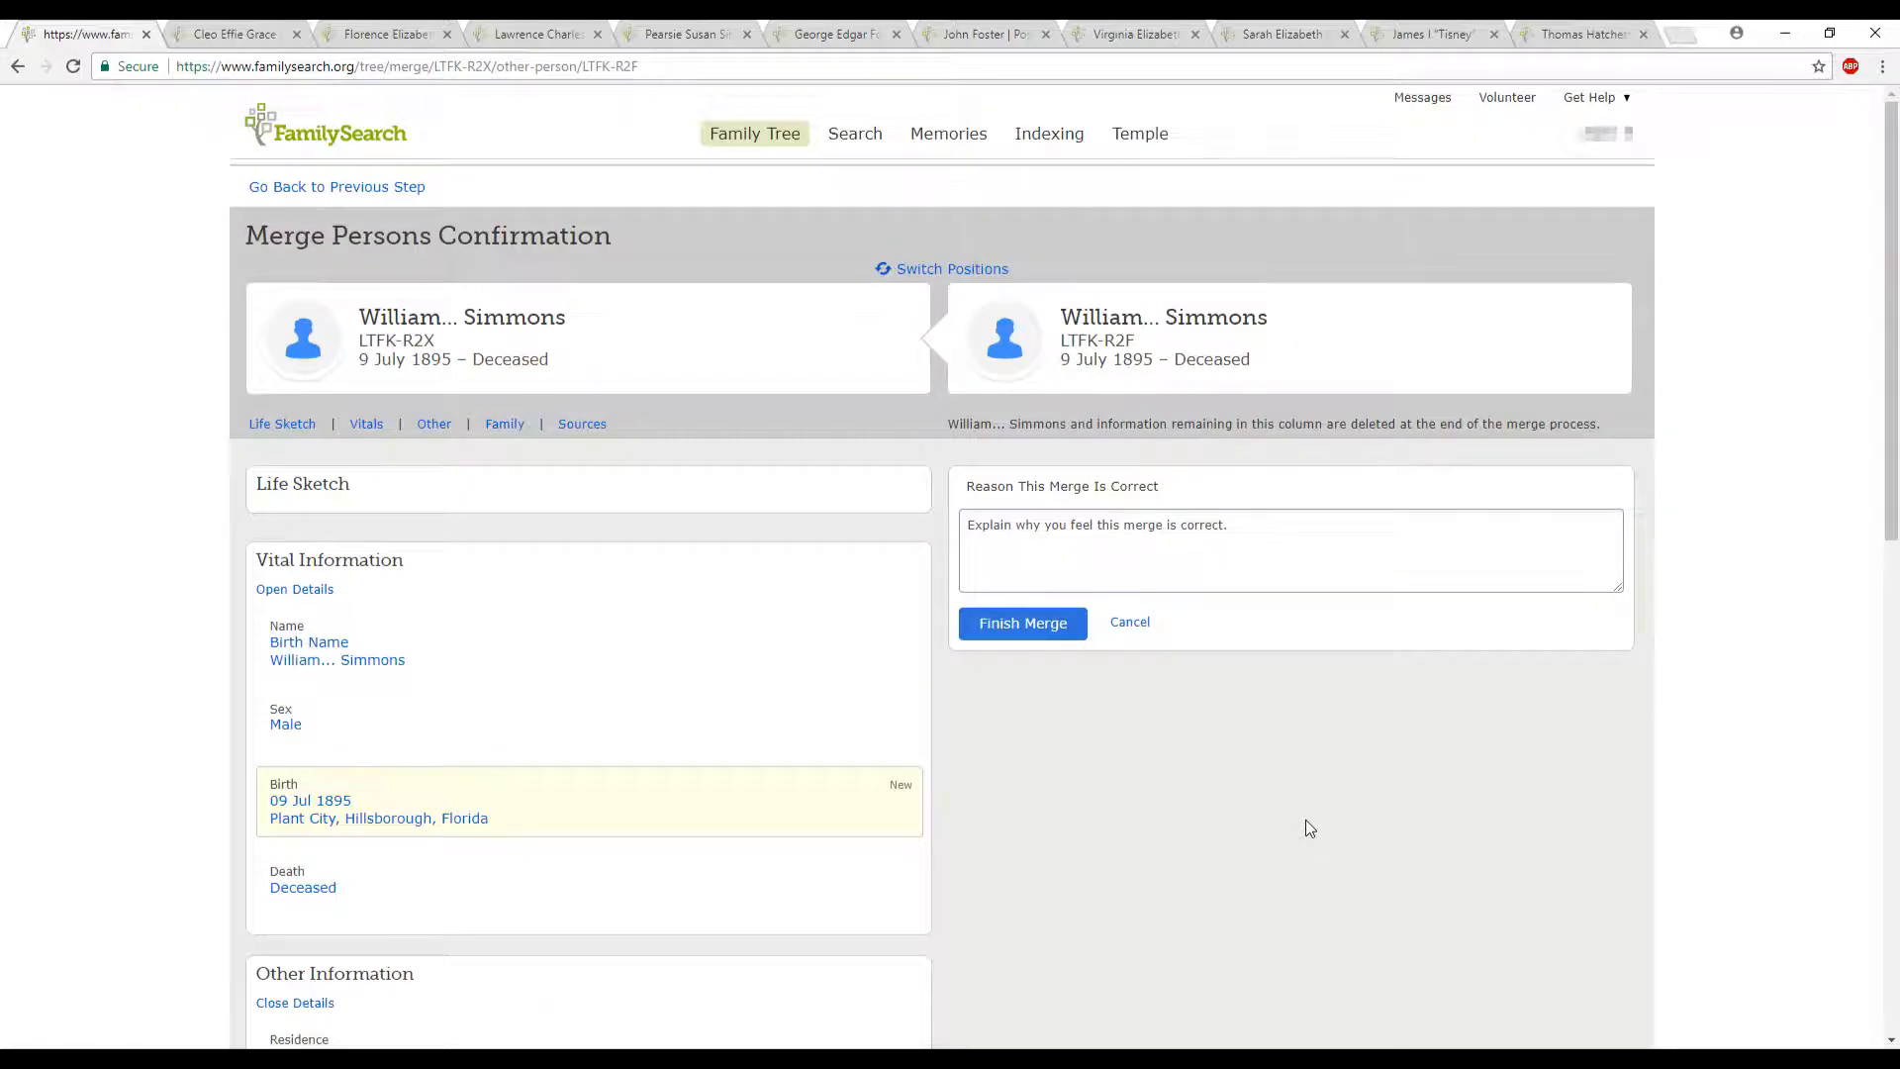
{"action": "left_click", "coordinate": [1134, 565]}
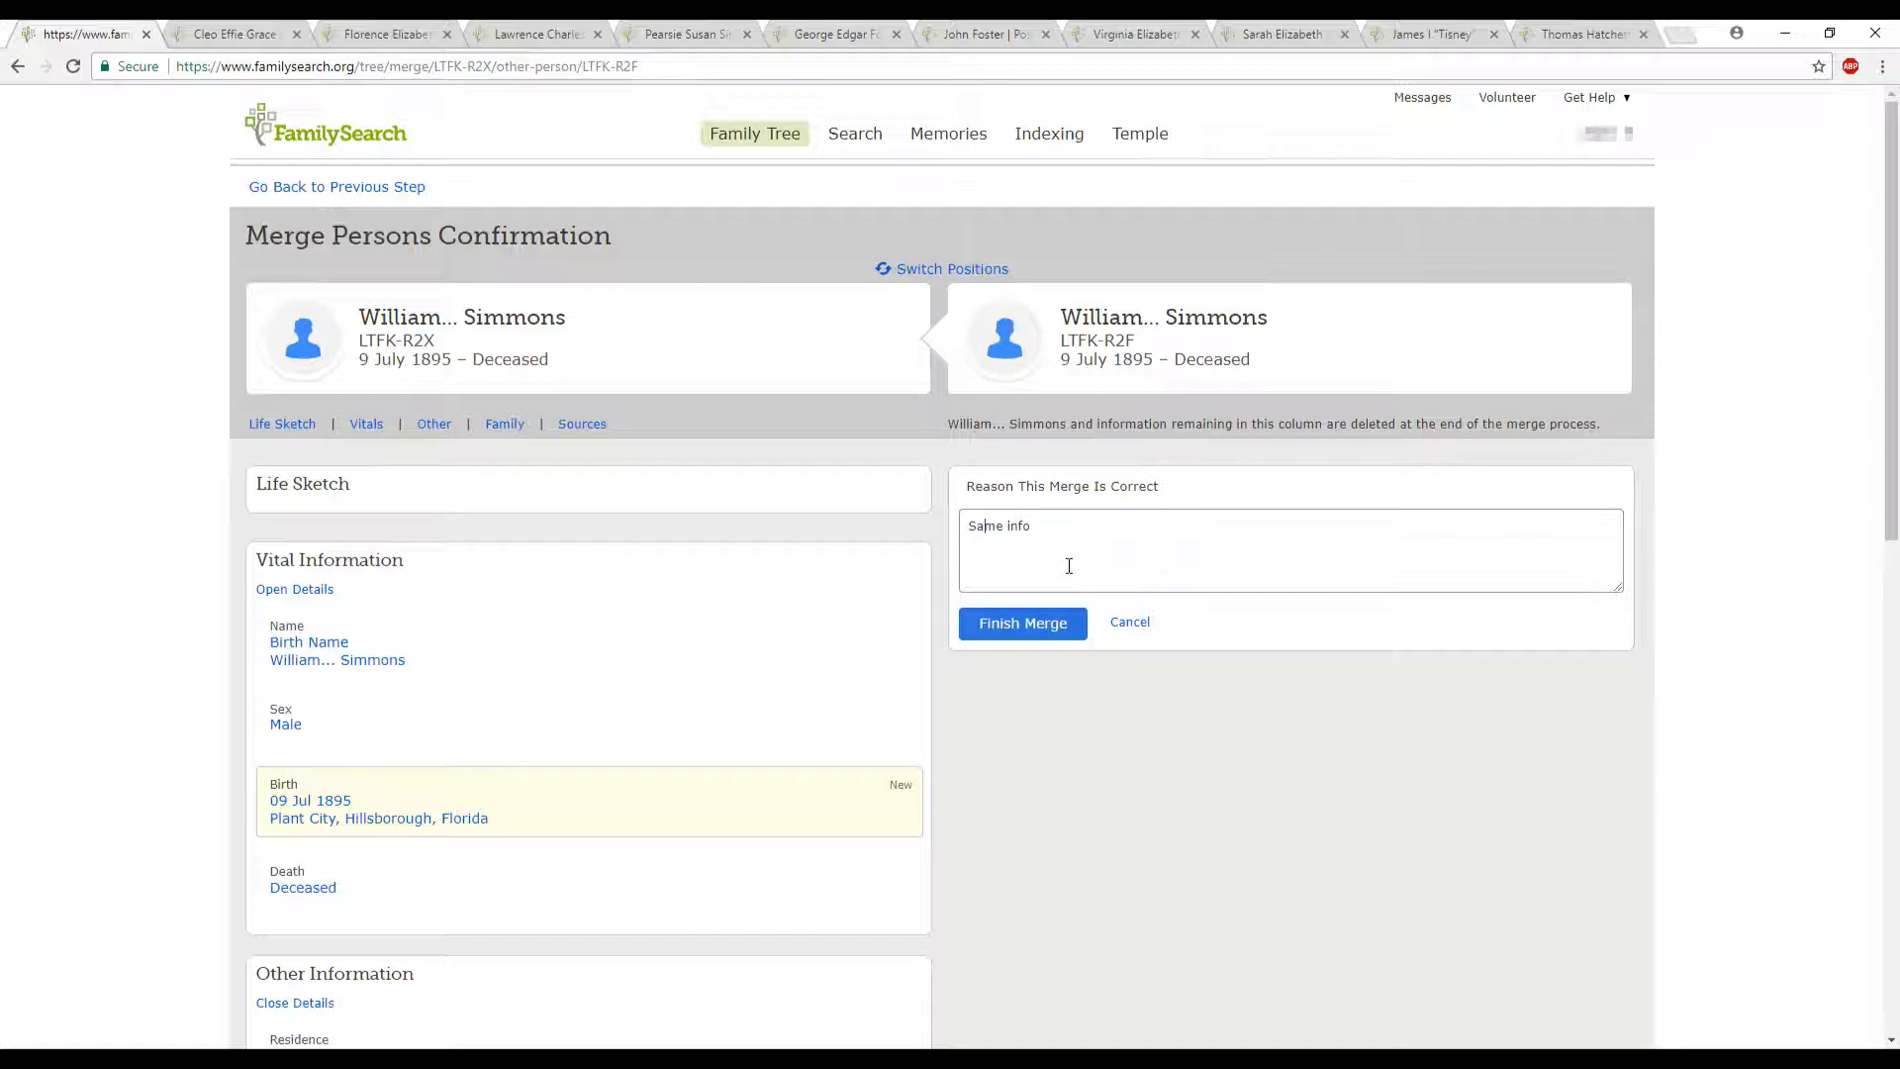
{"action": "left_click", "coordinate": [1049, 623]}
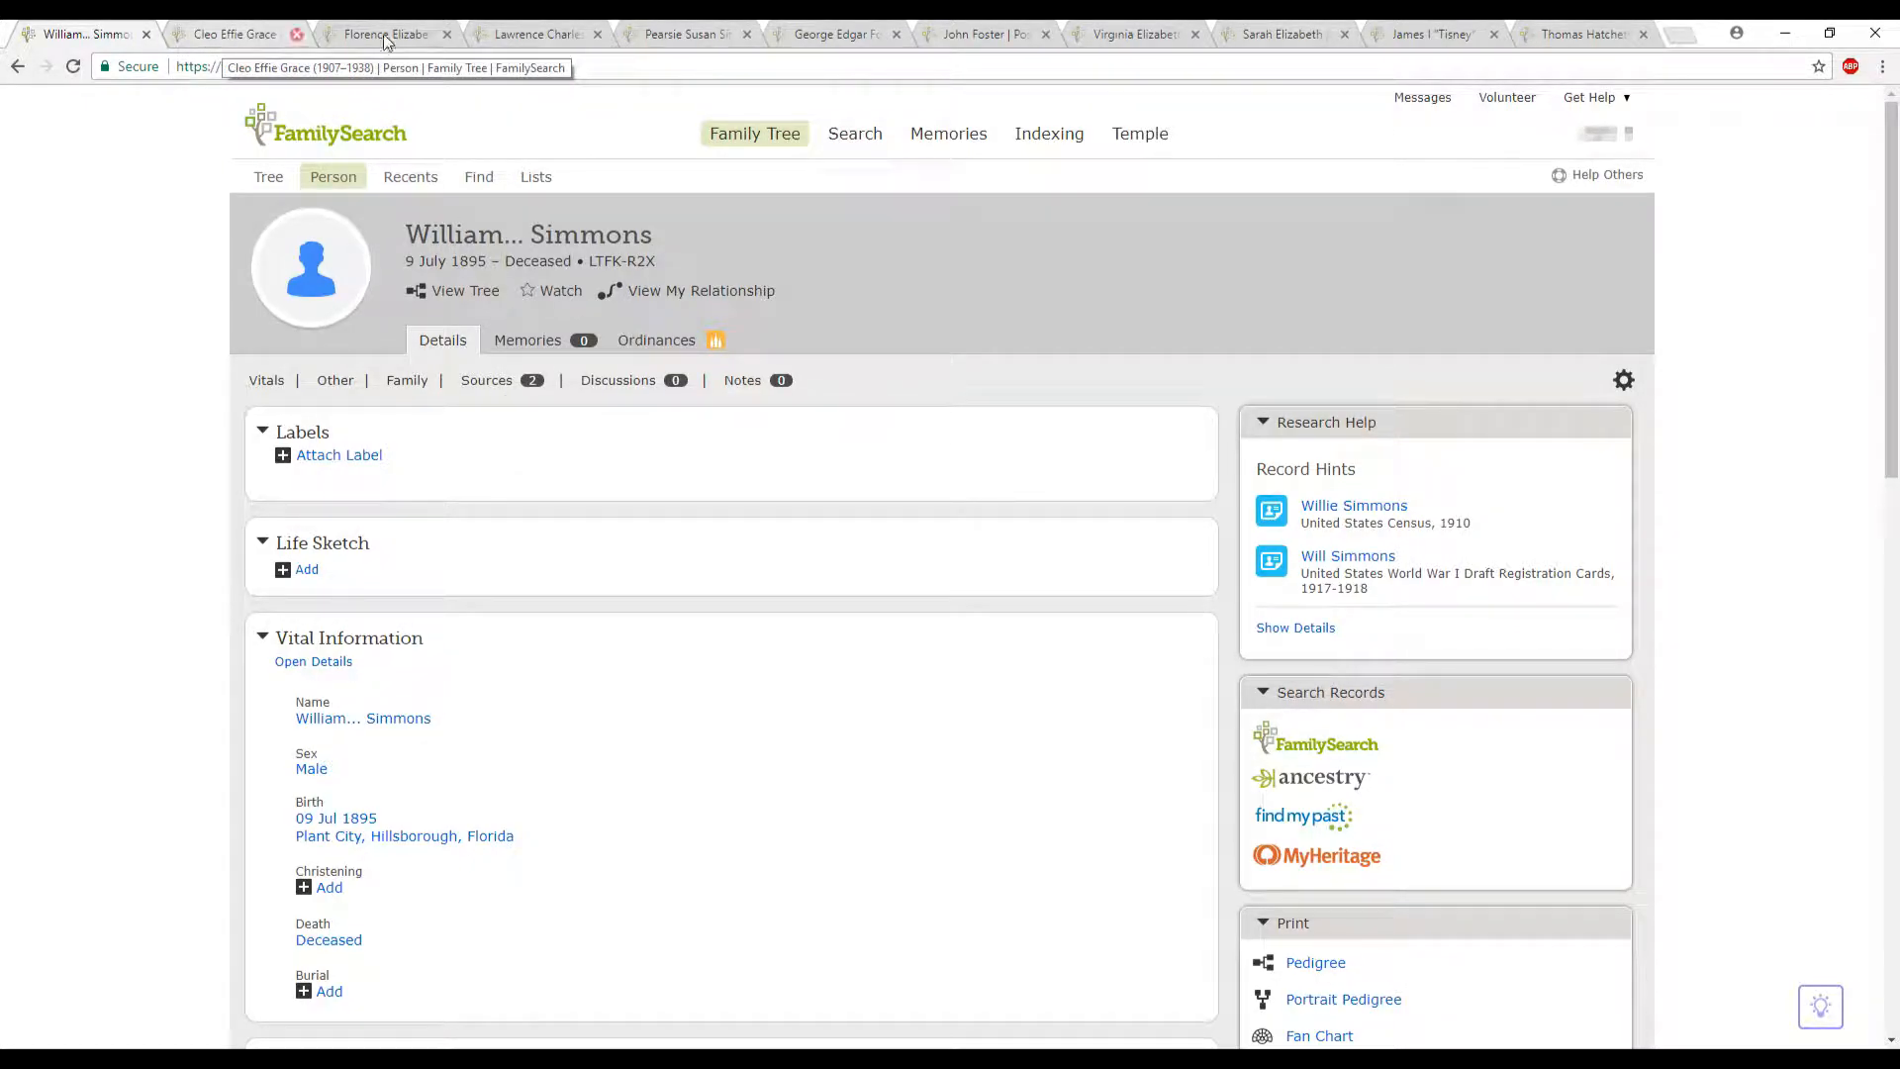
- Switch to the person in the second browser tab and open their list of possible duplicates
{"action": "left_click", "coordinate": [225, 37]}
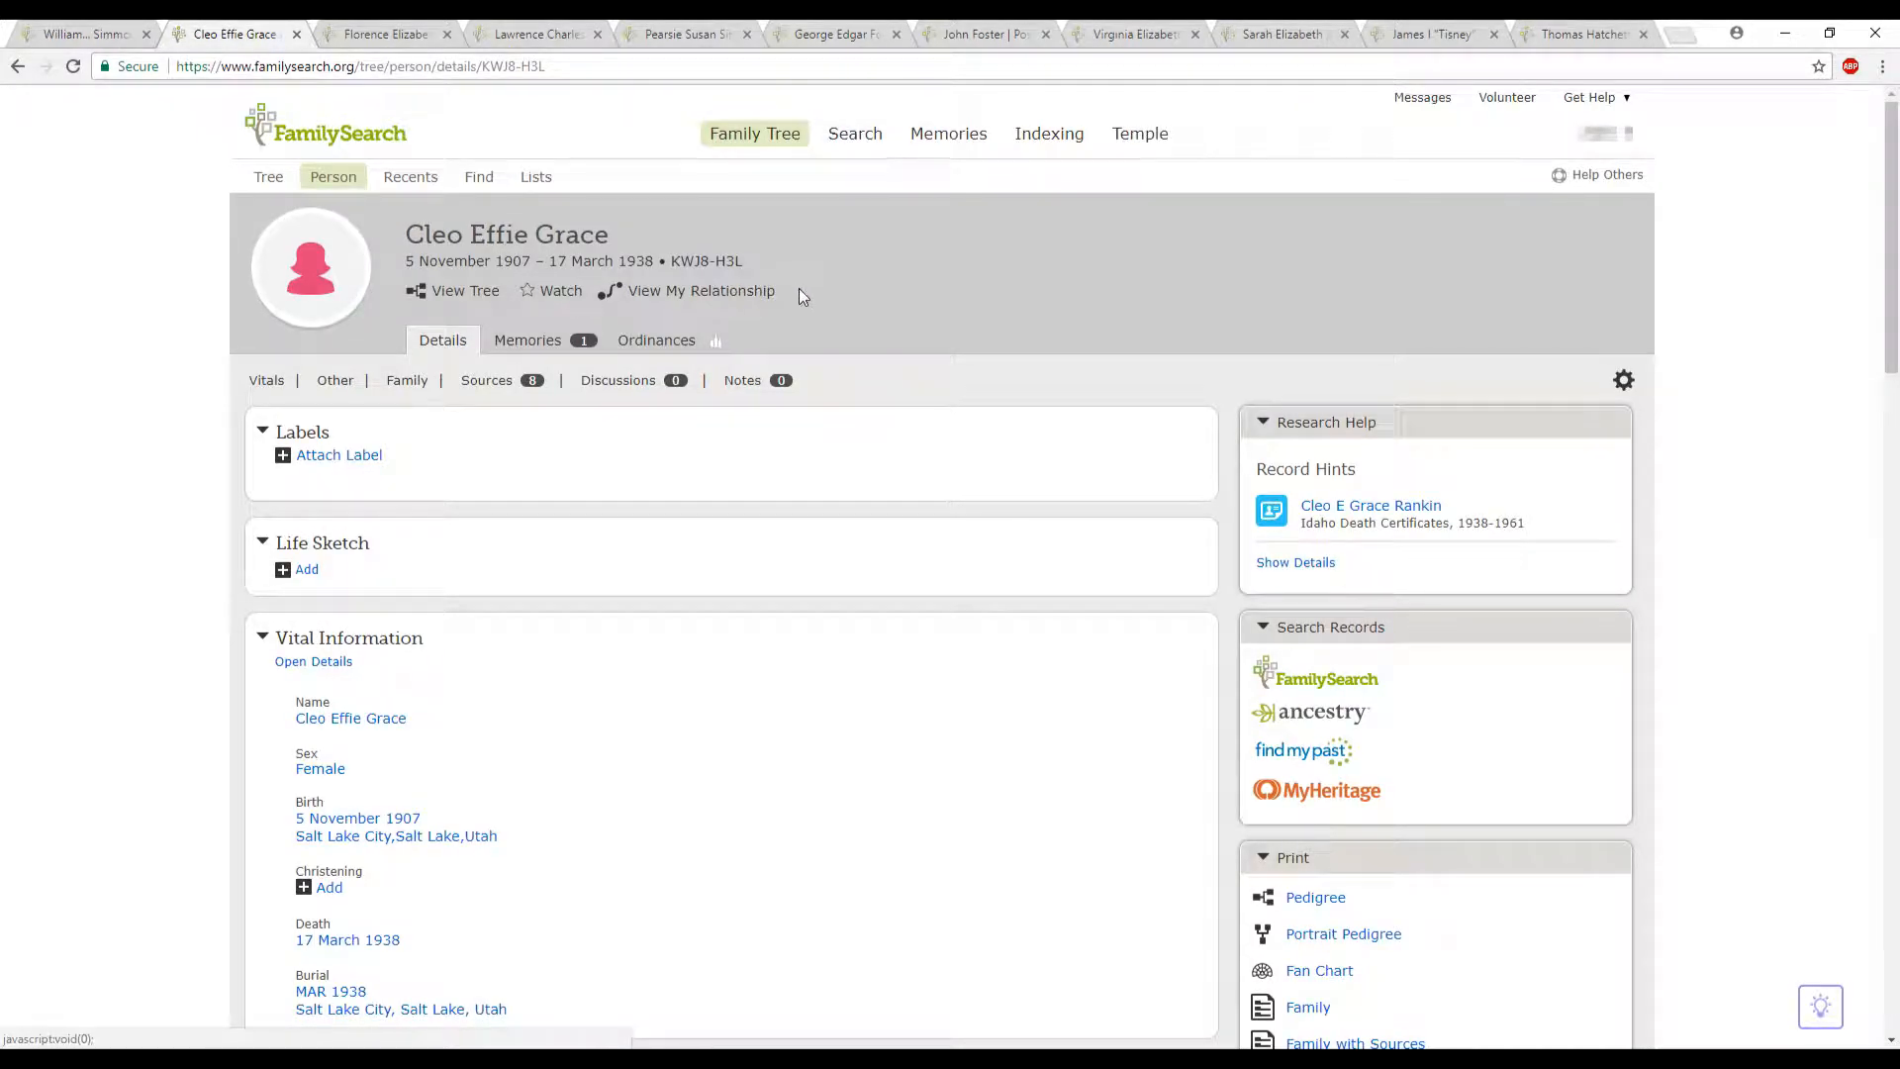
{"action": "left_click_drag", "start_coordinate": [1888, 356], "coordinate": [1778, 630]}
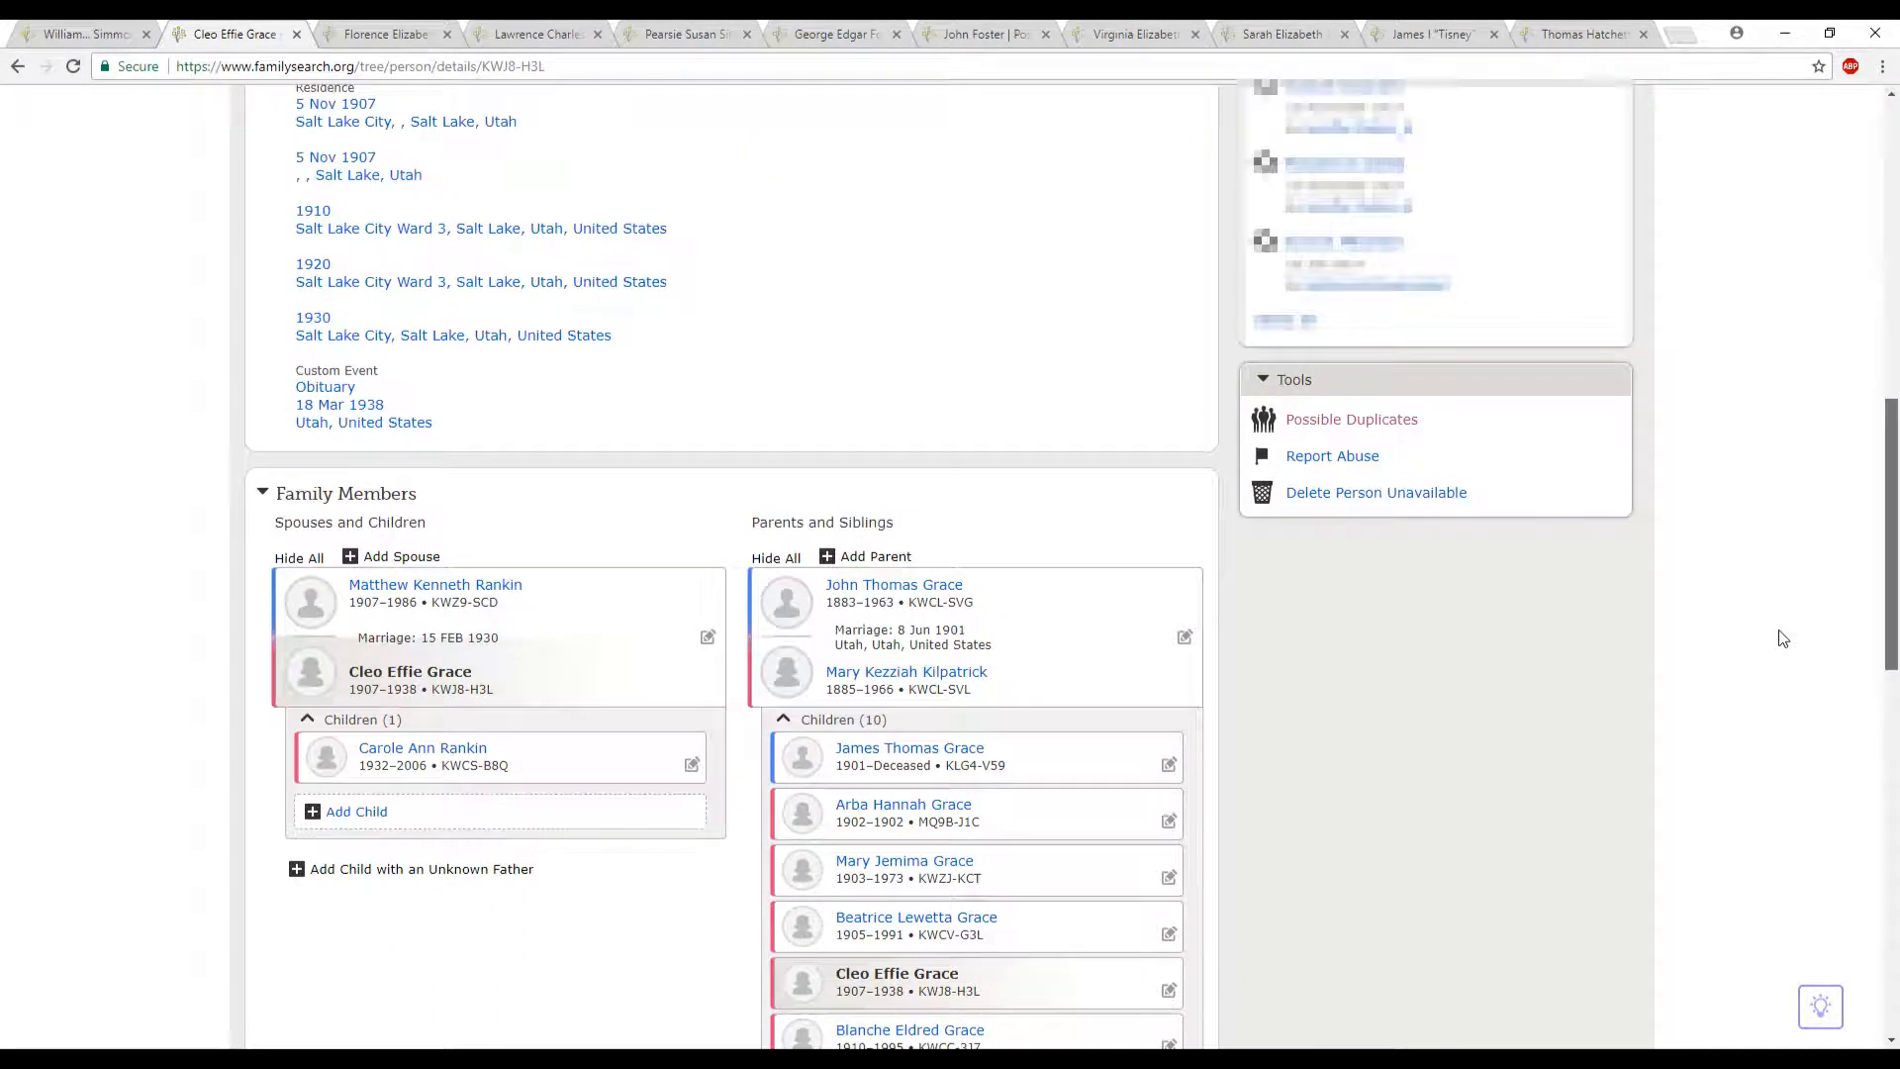
{"action": "left_click", "coordinate": [1372, 422]}
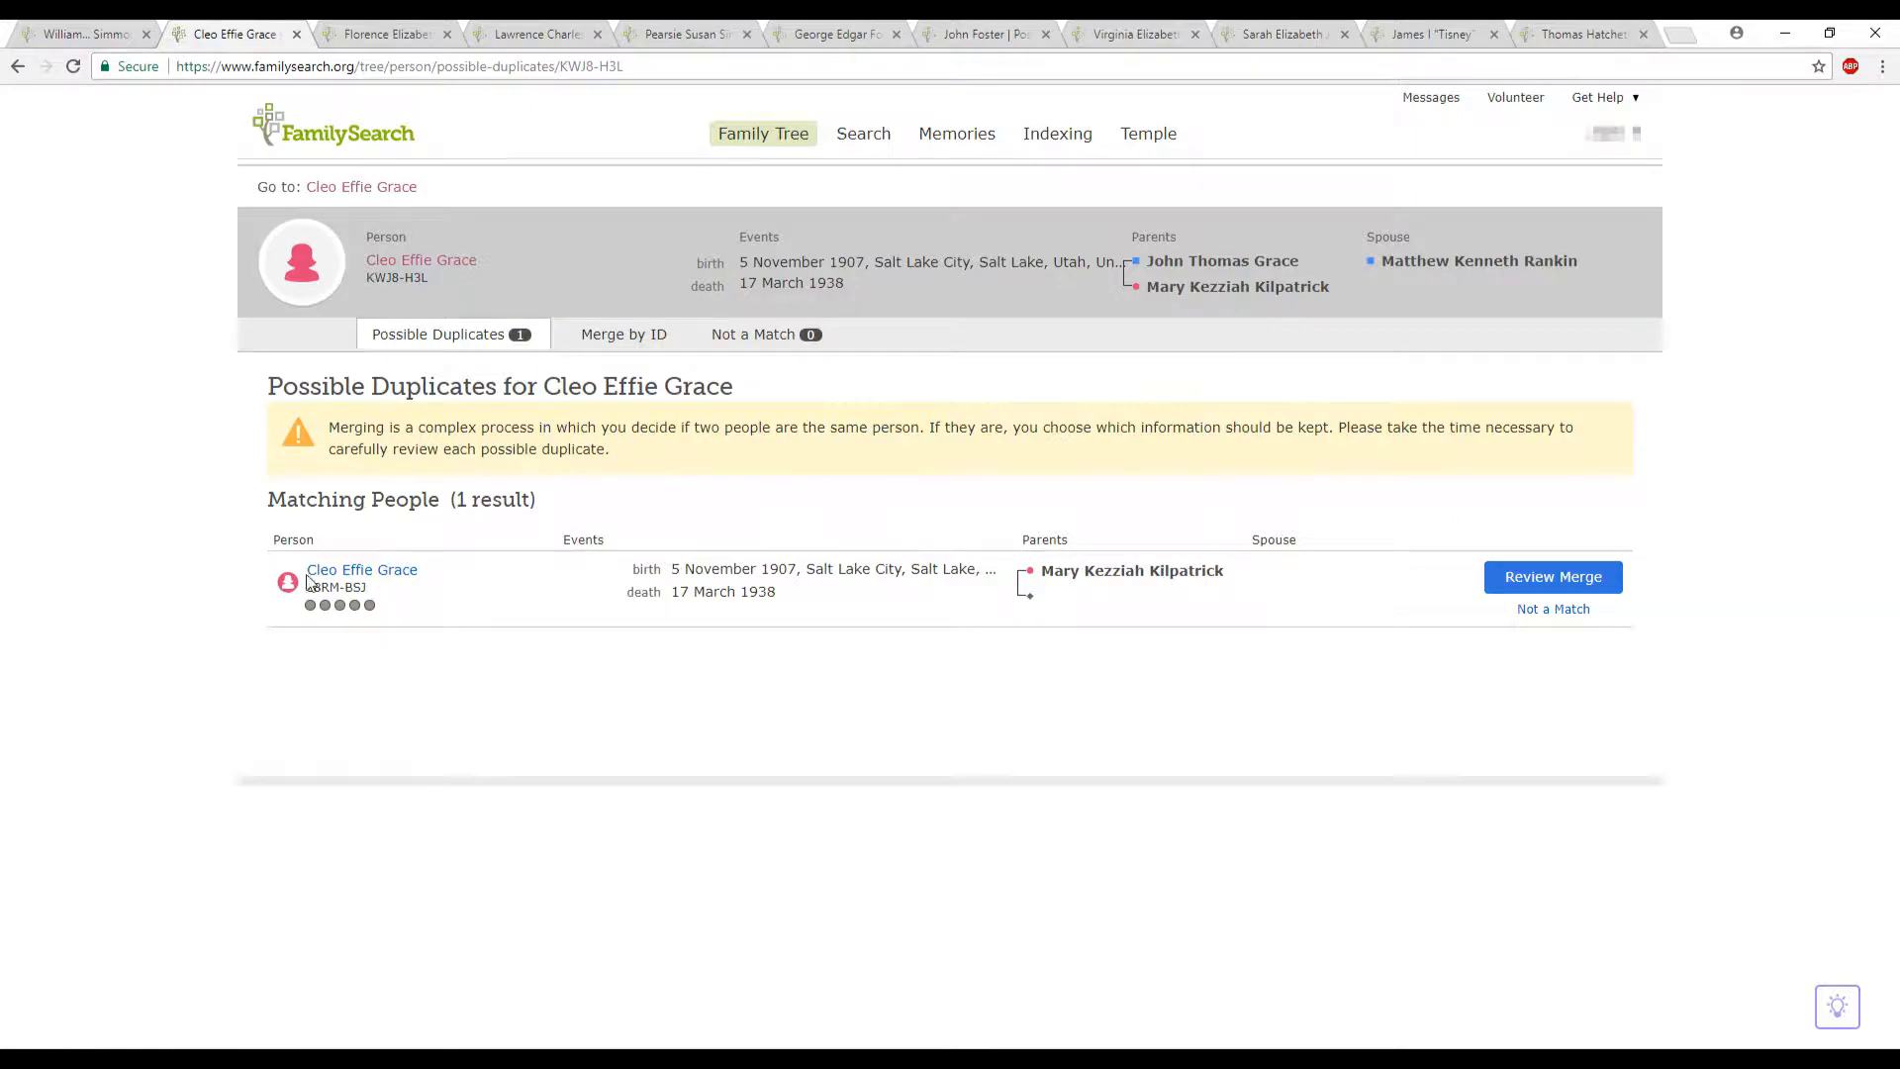
- Start a merge by ID, using the person ID copied from the matching duplicate as the possible duplicate ID
{"action": "left_click_drag", "start_coordinate": [310, 587], "coordinate": [357, 585]}
{"action": "right_click", "coordinate": [358, 585]}
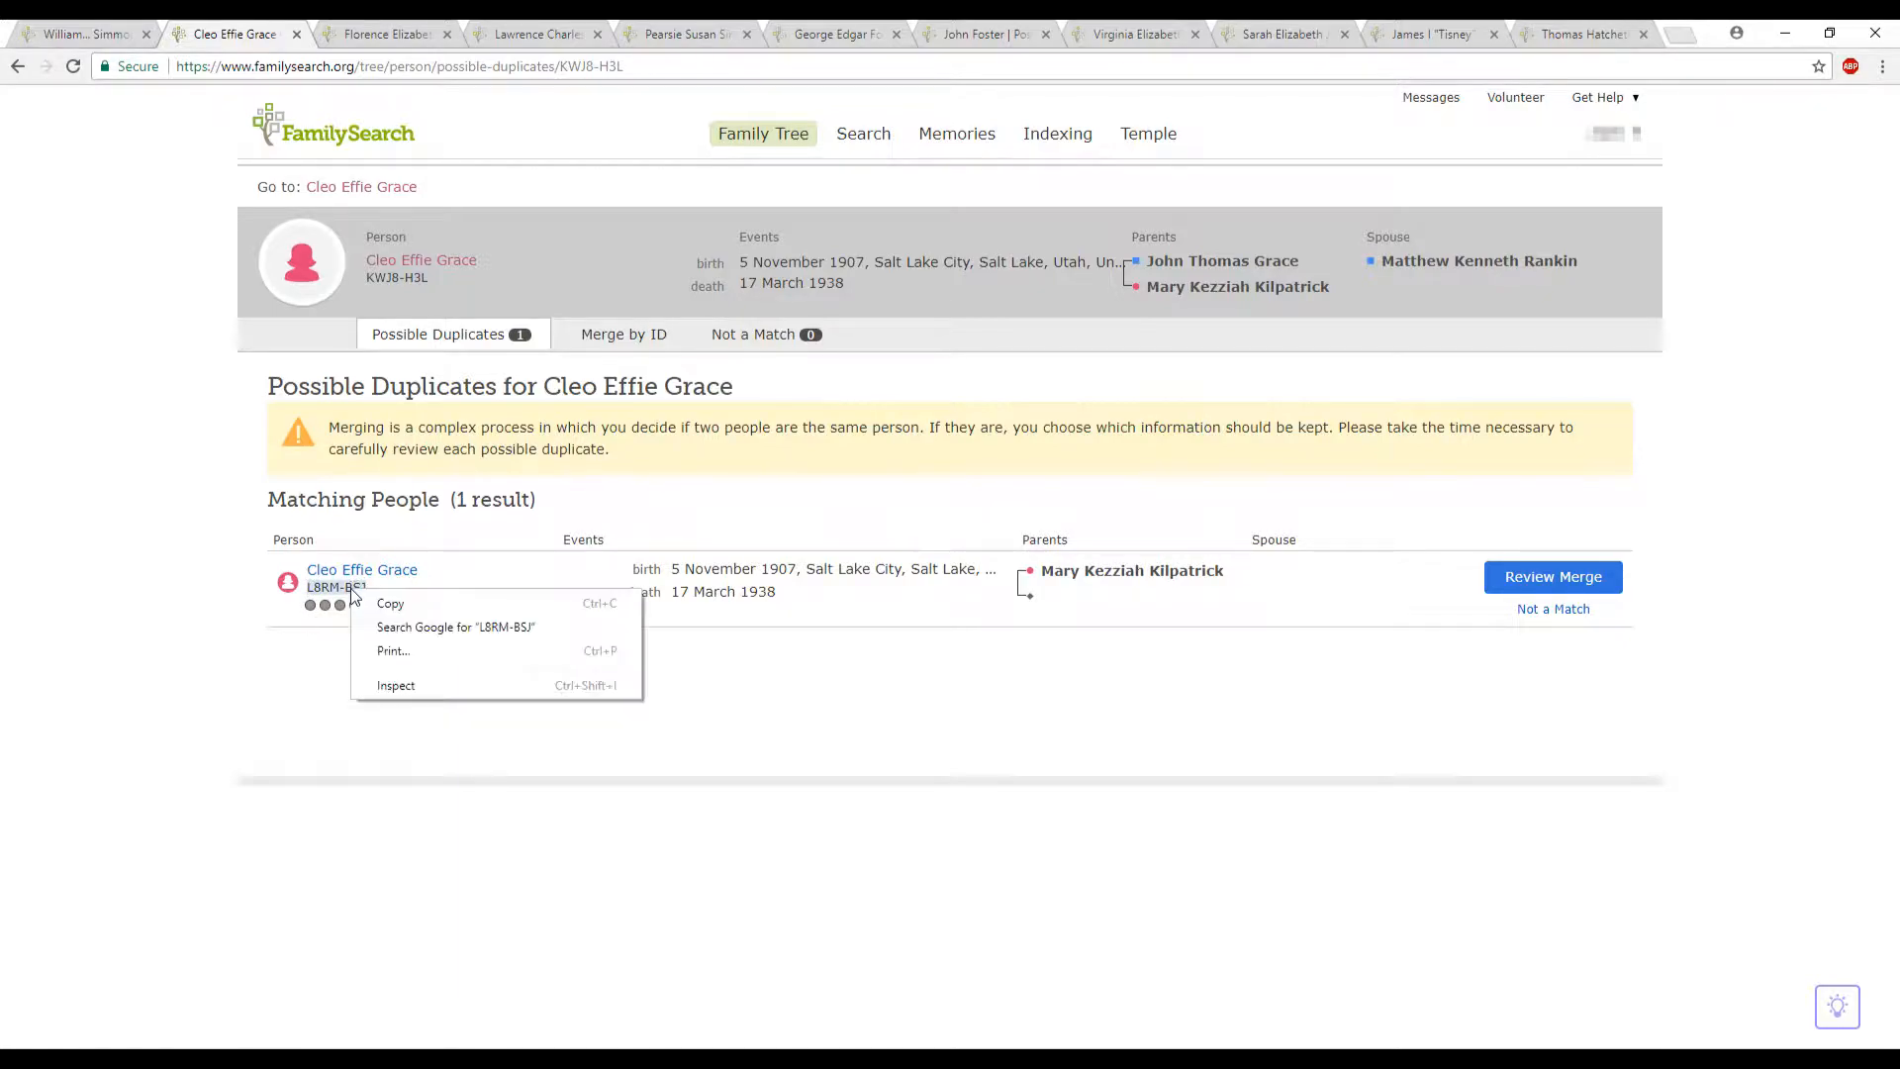
{"action": "left_click", "coordinate": [399, 606]}
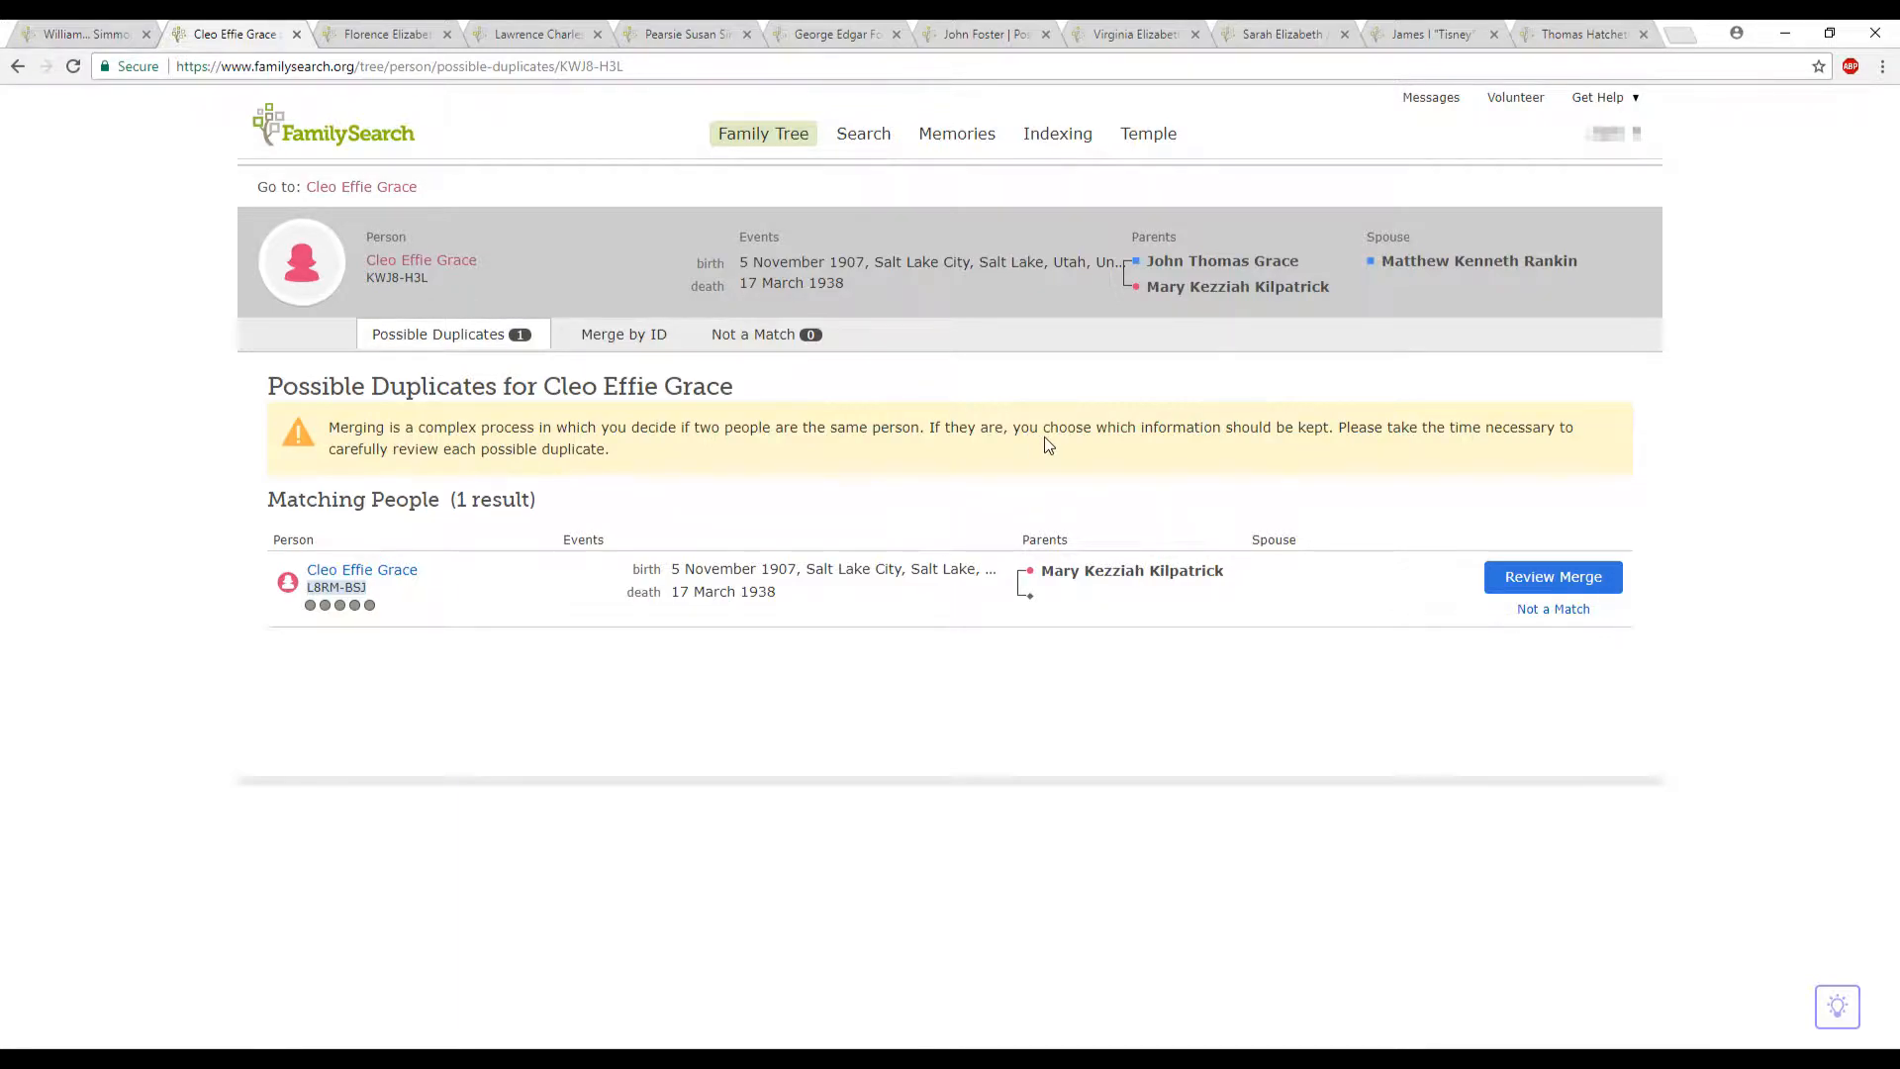
{"action": "left_click", "coordinate": [624, 337]}
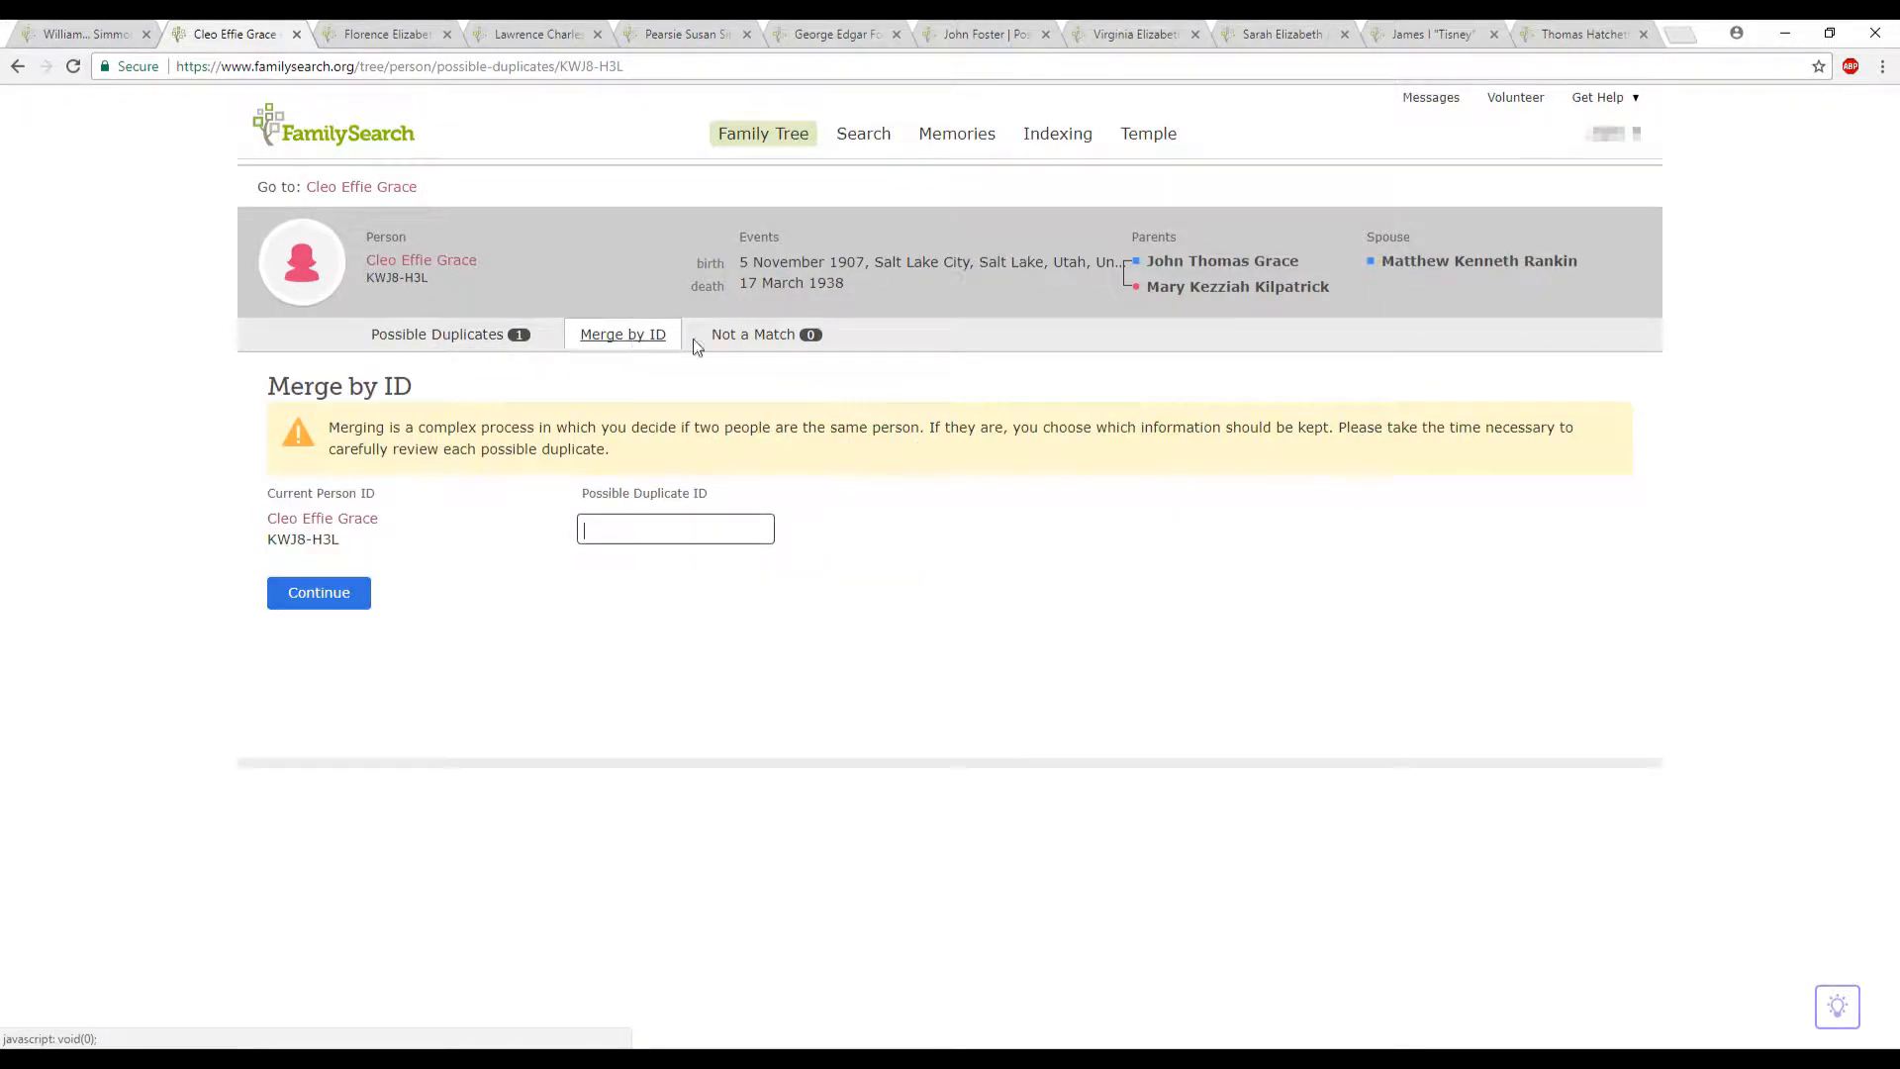
{"action": "right_click", "coordinate": [658, 532]}
{"action": "left_click", "coordinate": [707, 651]}
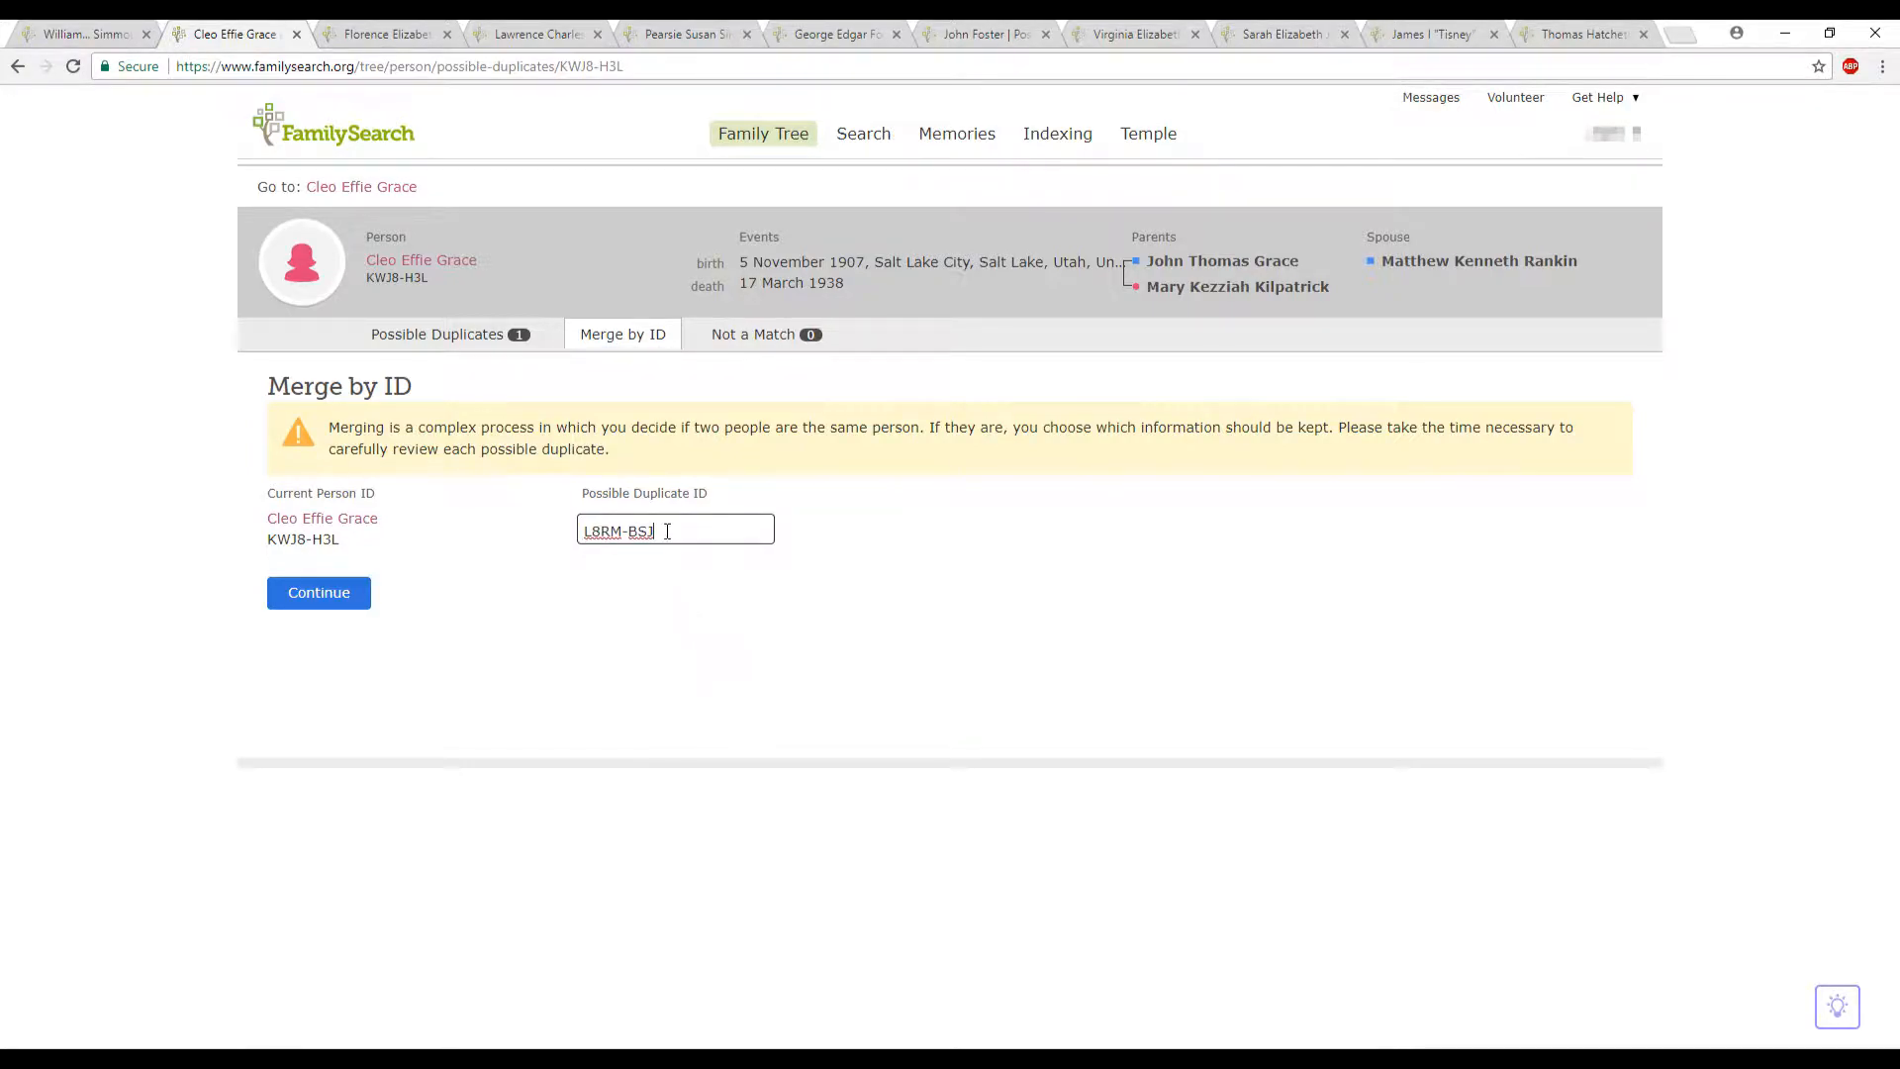
{"action": "left_click", "coordinate": [304, 603]}
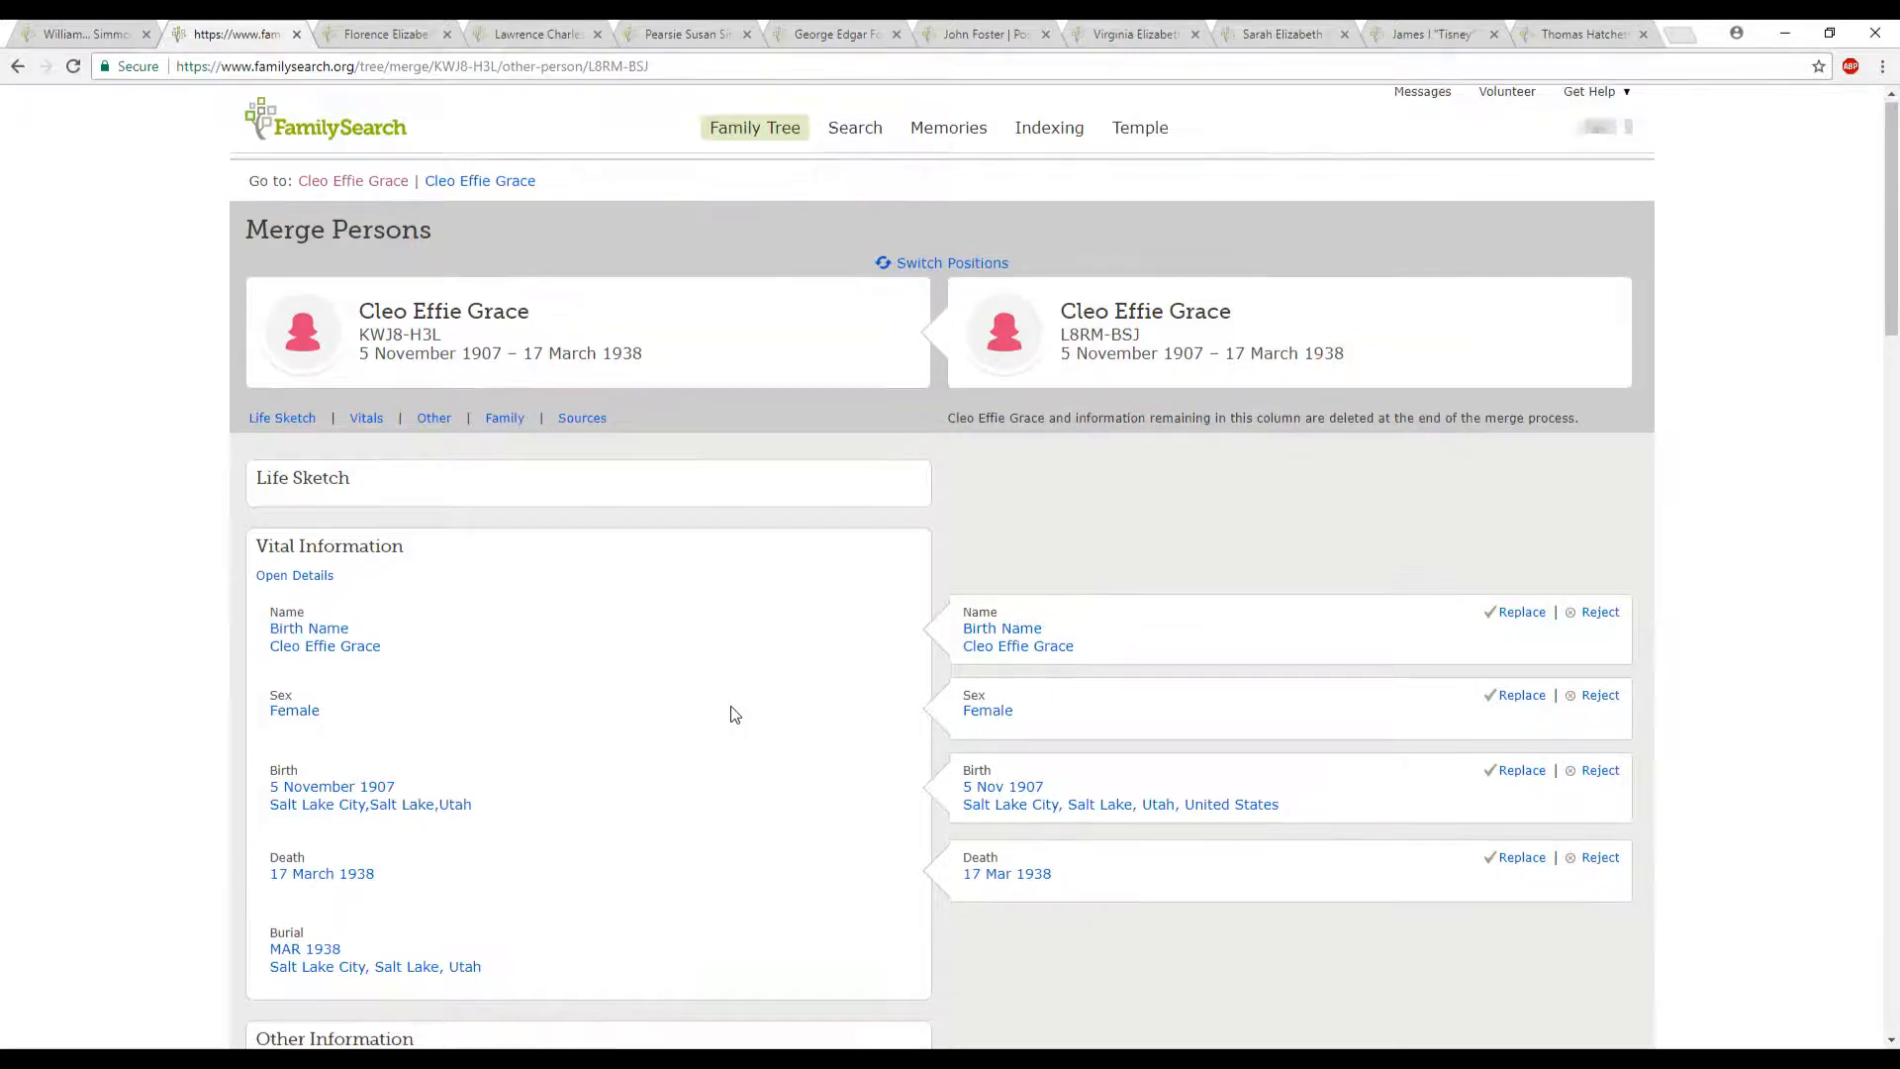
- Compare the two records and add the duplicate's parents entry with the unknown father to the surviving person
{"action": "scroll", "coordinate": [734, 712], "scroll_direction": "down", "scroll_amount": 2}
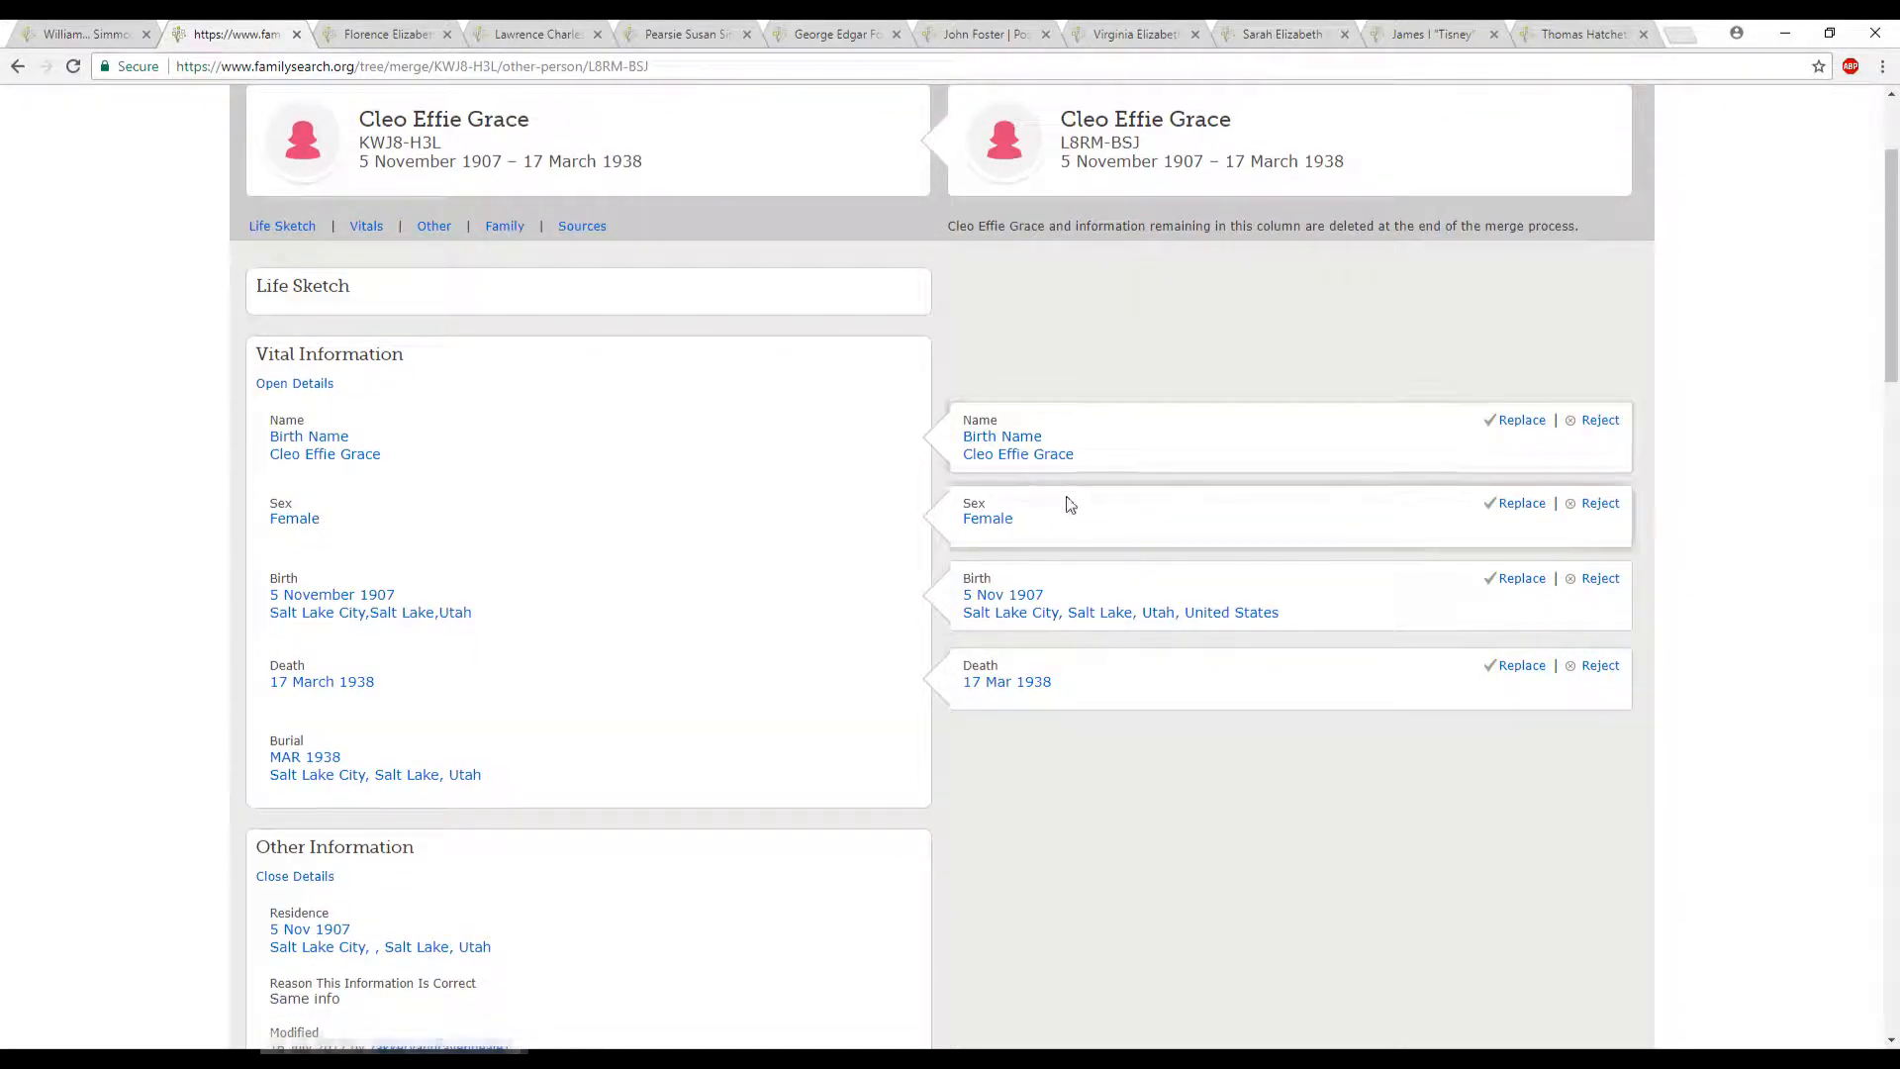
{"action": "scroll", "coordinate": [1208, 711], "scroll_direction": "down", "scroll_amount": 10}
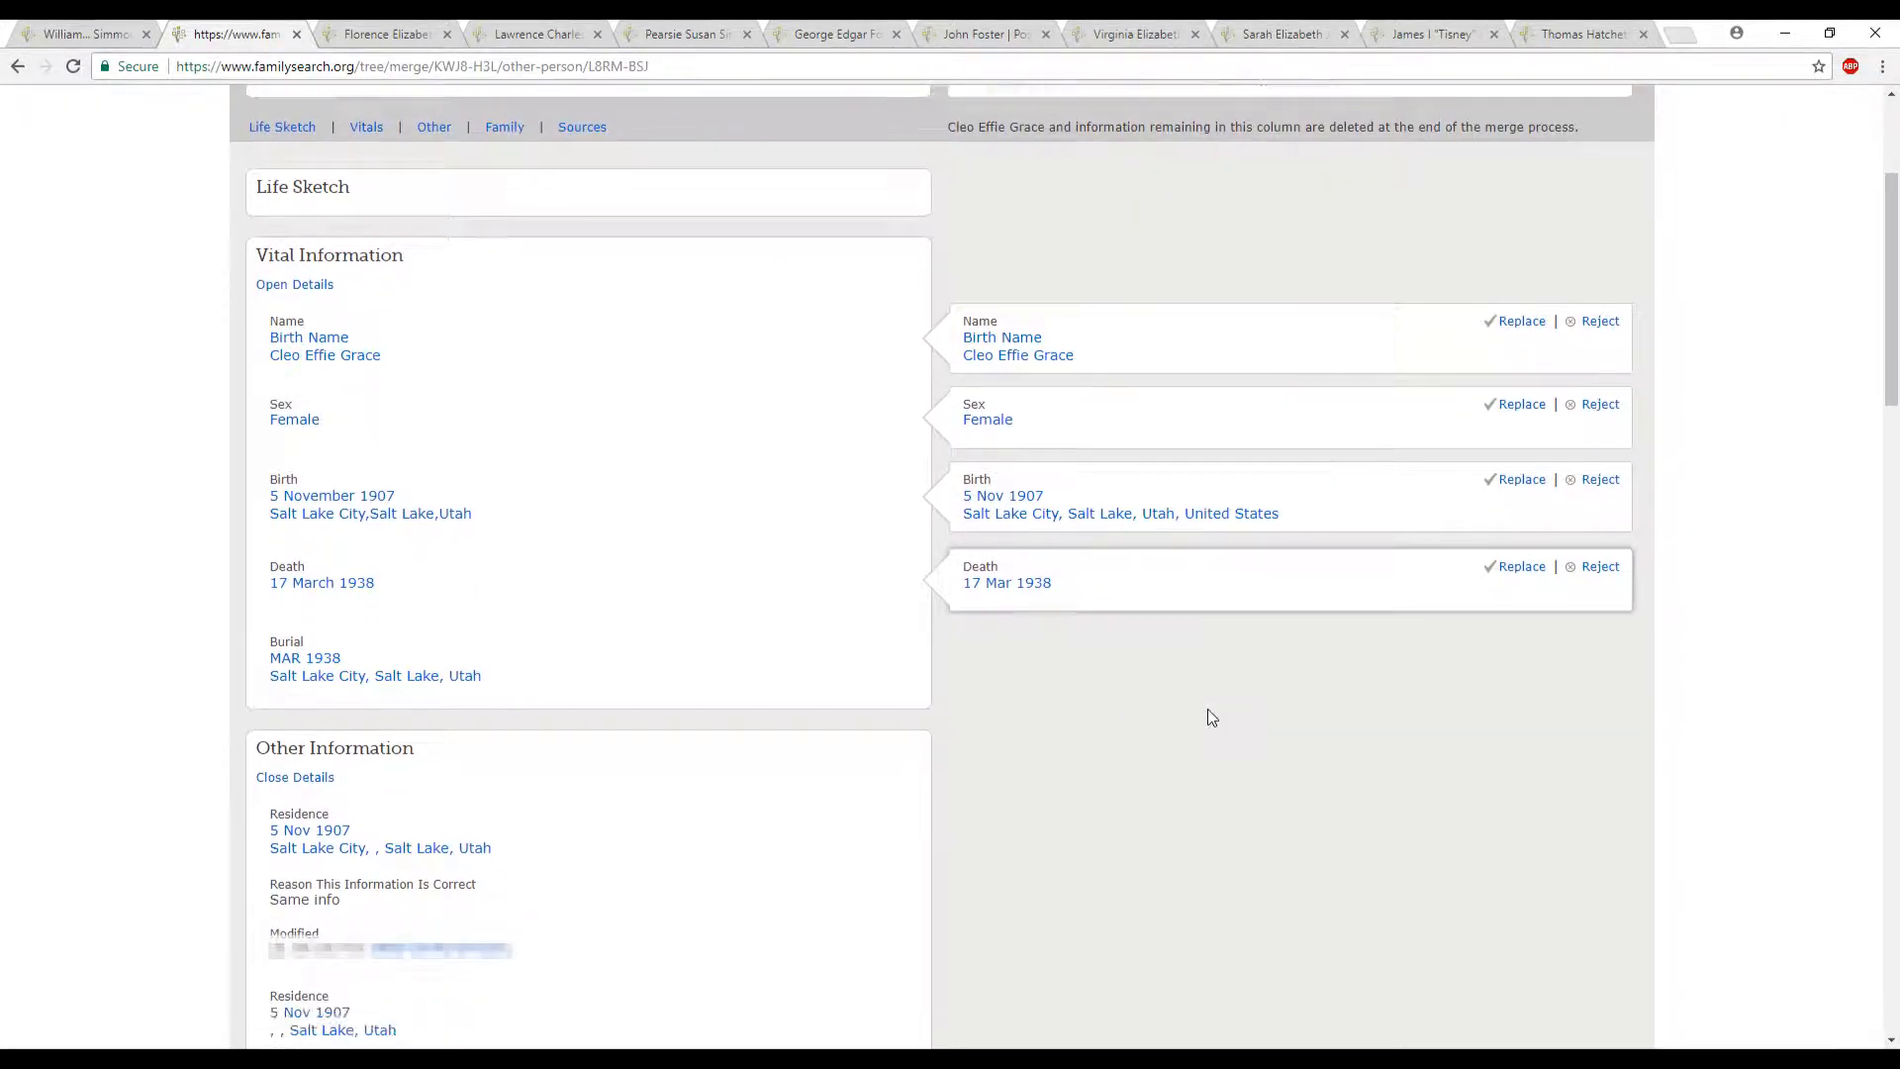
{"action": "scroll", "coordinate": [1212, 716], "scroll_direction": "down", "scroll_amount": 10}
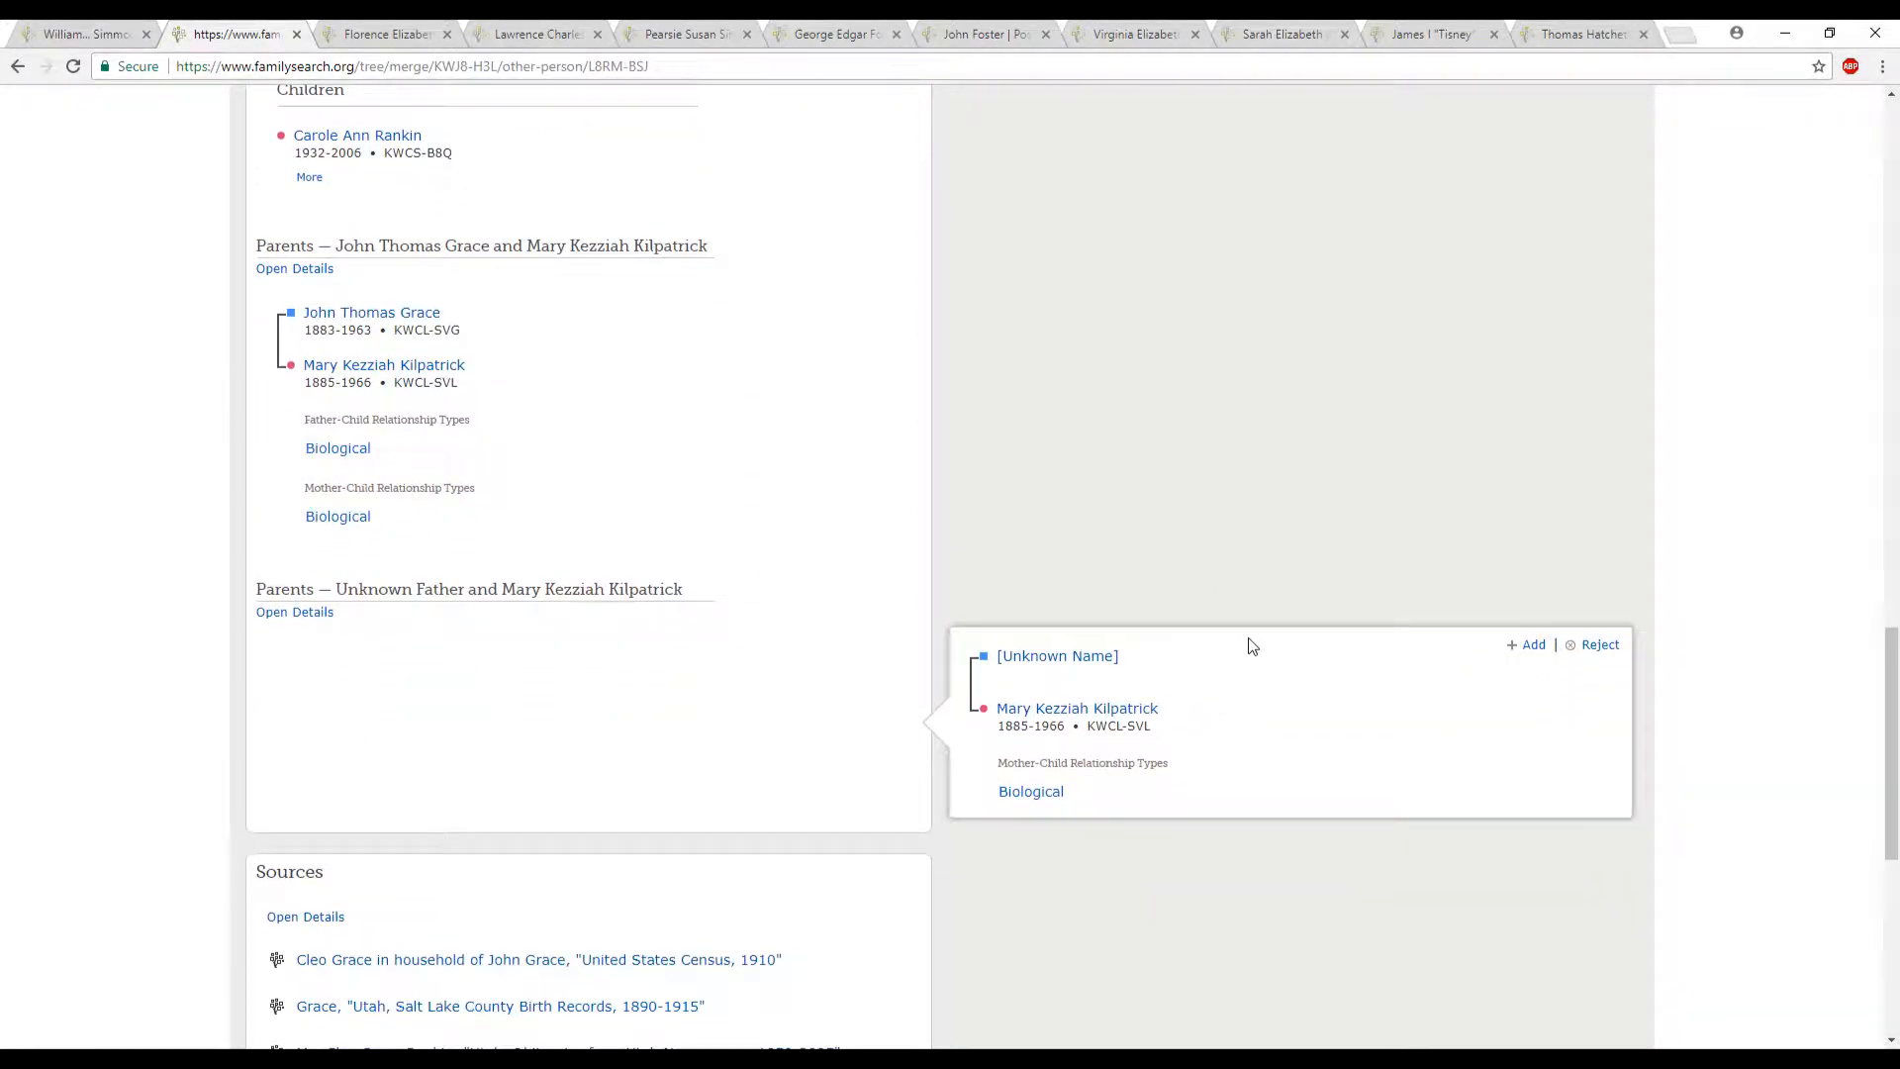
{"action": "left_click", "coordinate": [1535, 641]}
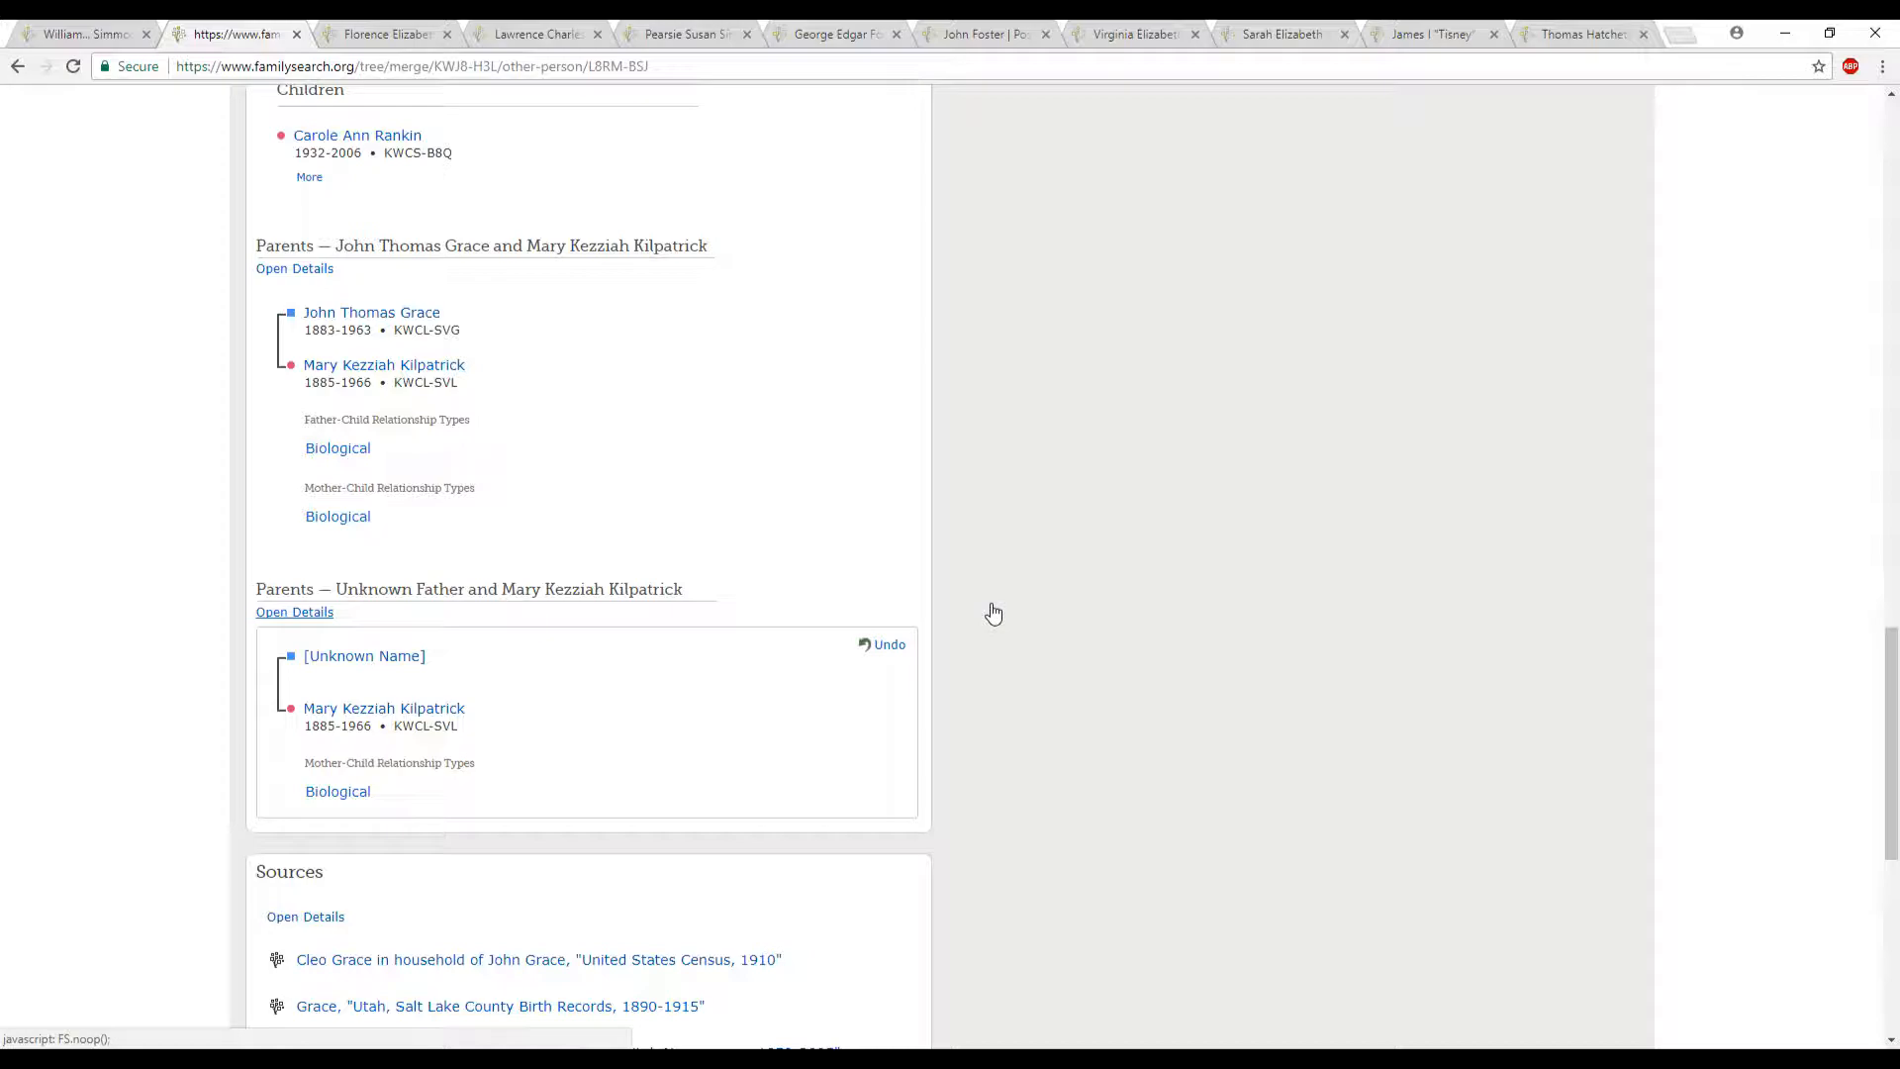
- Continue the merge, give "same info" as the reason it is correct, and finish it
{"action": "scroll", "coordinate": [995, 623], "scroll_direction": "down", "scroll_amount": 6}
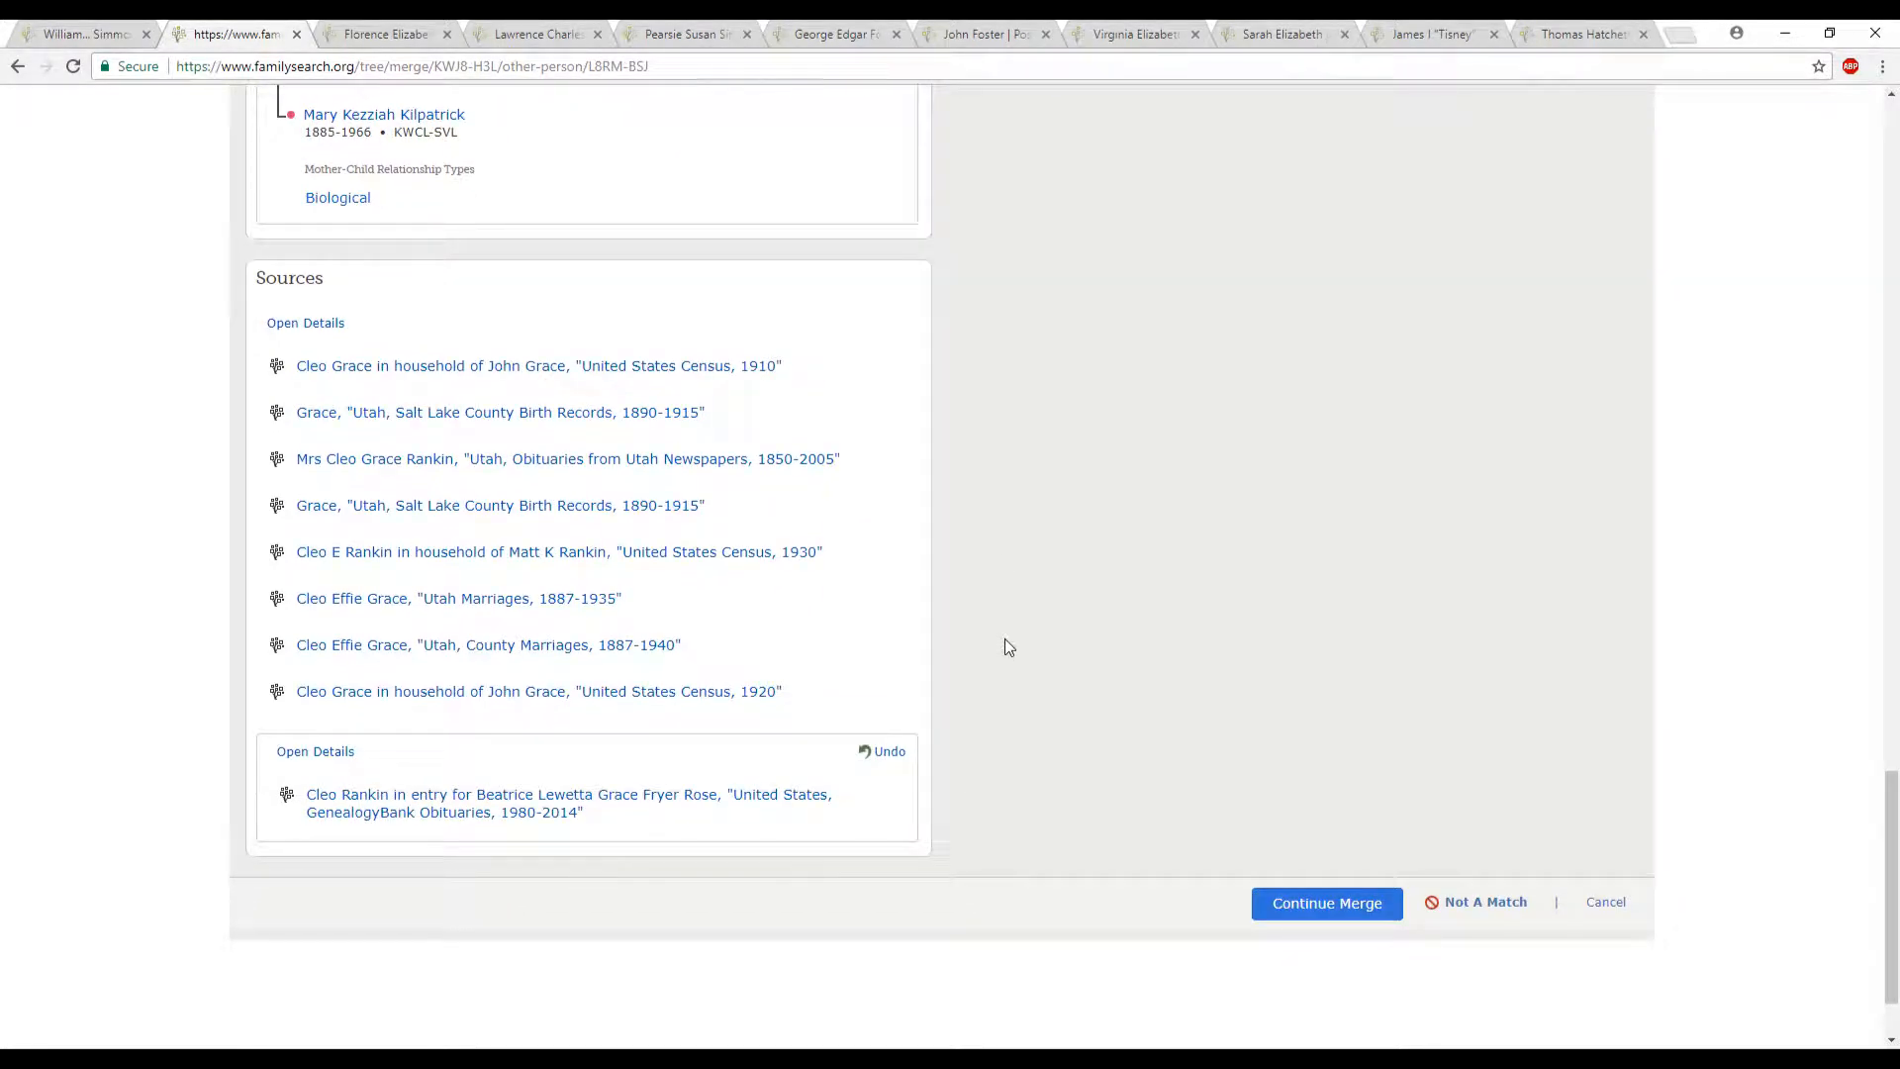
{"action": "left_click", "coordinate": [1314, 903]}
{"action": "left_click", "coordinate": [1091, 532]}
{"action": "type", "text": "same info"}
{"action": "left_click", "coordinate": [1019, 623]}
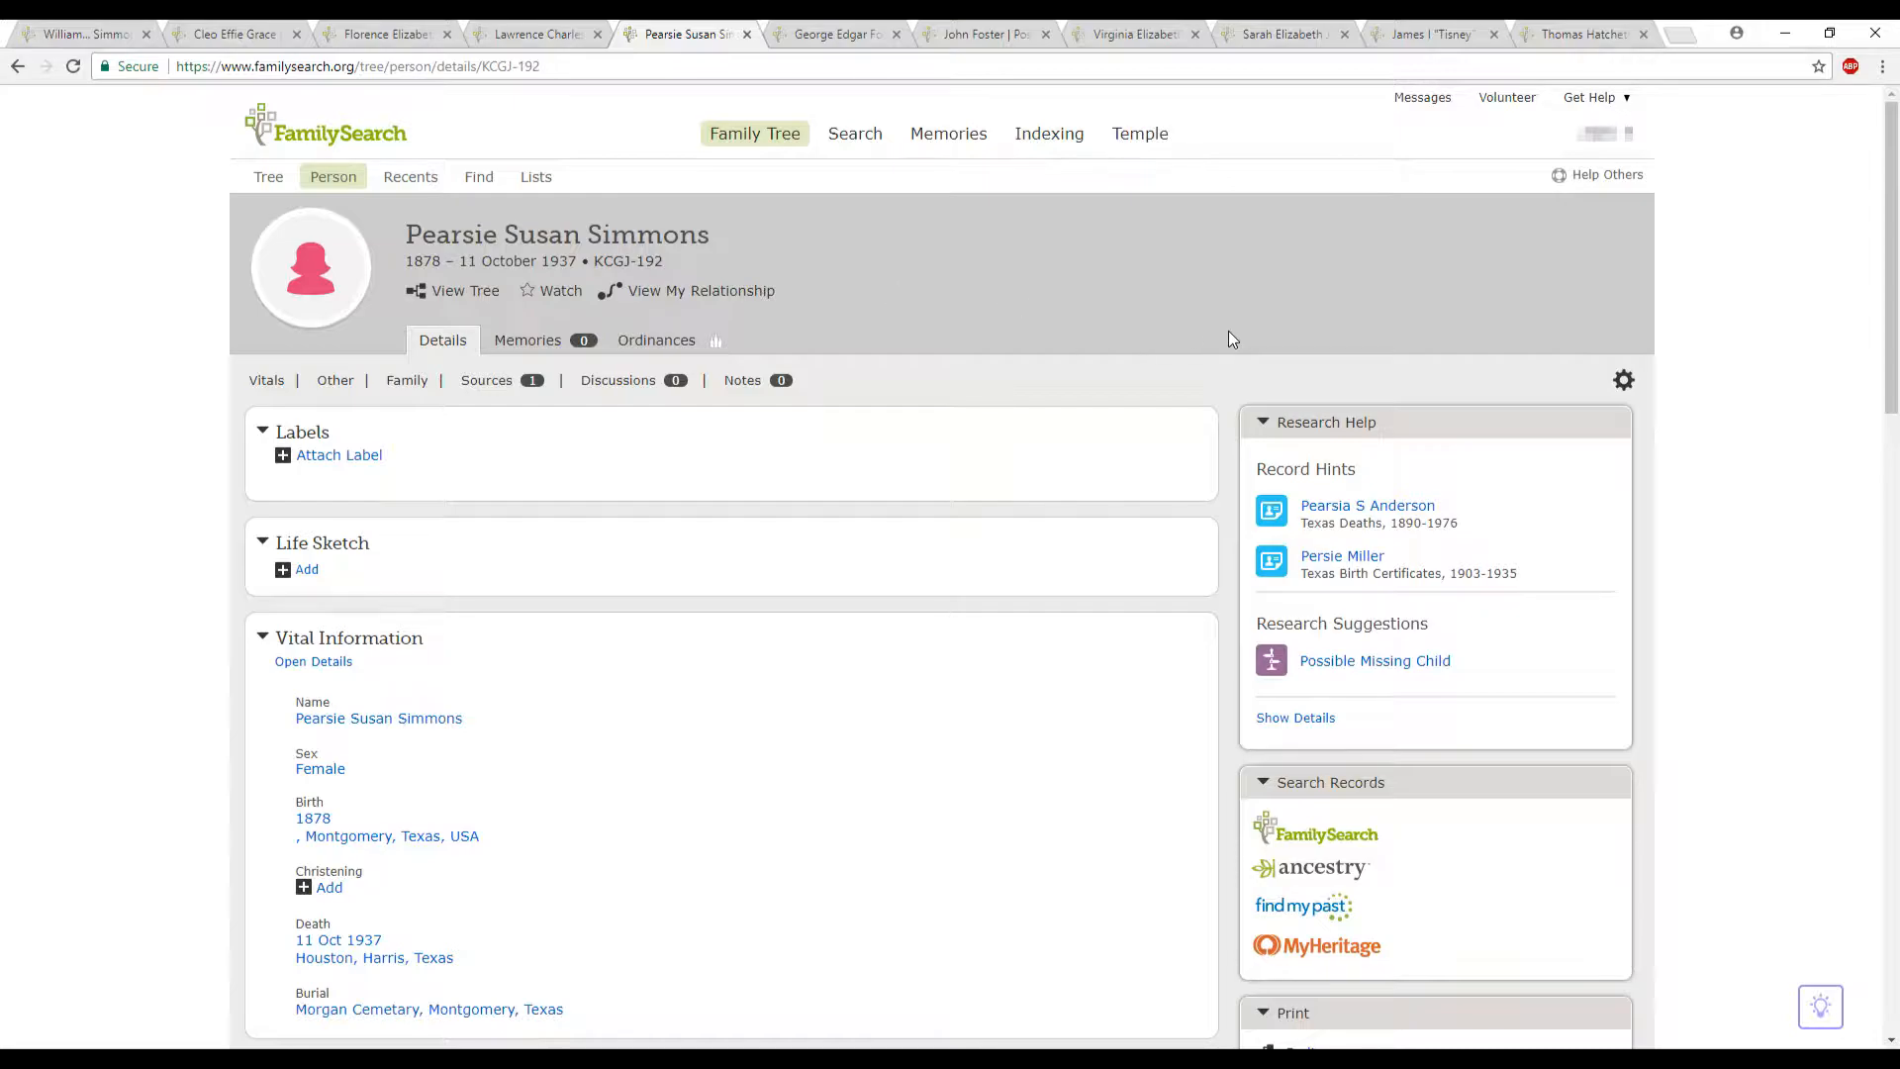
- Open the possible duplicates of the person in the fifth browser tab and start reviewing the merge with the matching person
{"action": "scroll", "coordinate": [1228, 340], "scroll_direction": "down", "scroll_amount": 10}
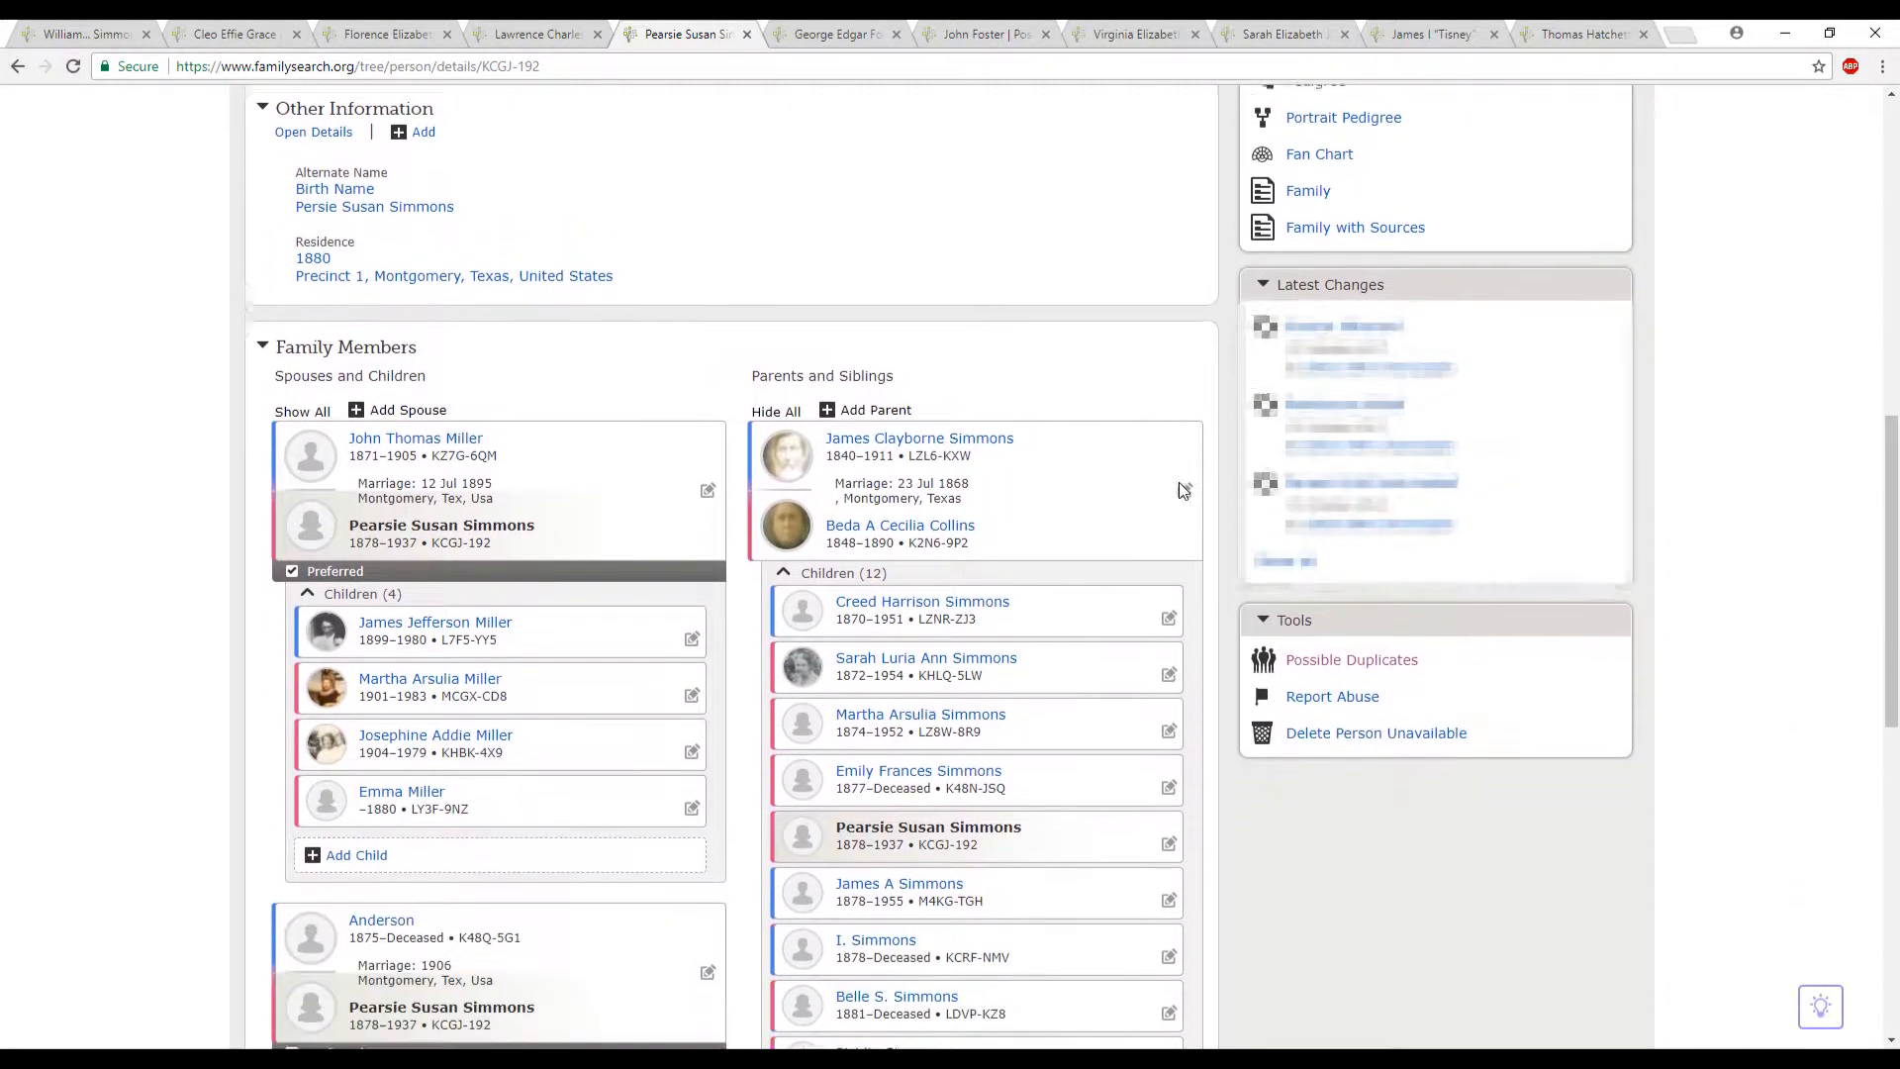
{"action": "scroll", "coordinate": [1179, 483], "scroll_direction": "down", "scroll_amount": 1}
{"action": "left_click", "coordinate": [1329, 547]}
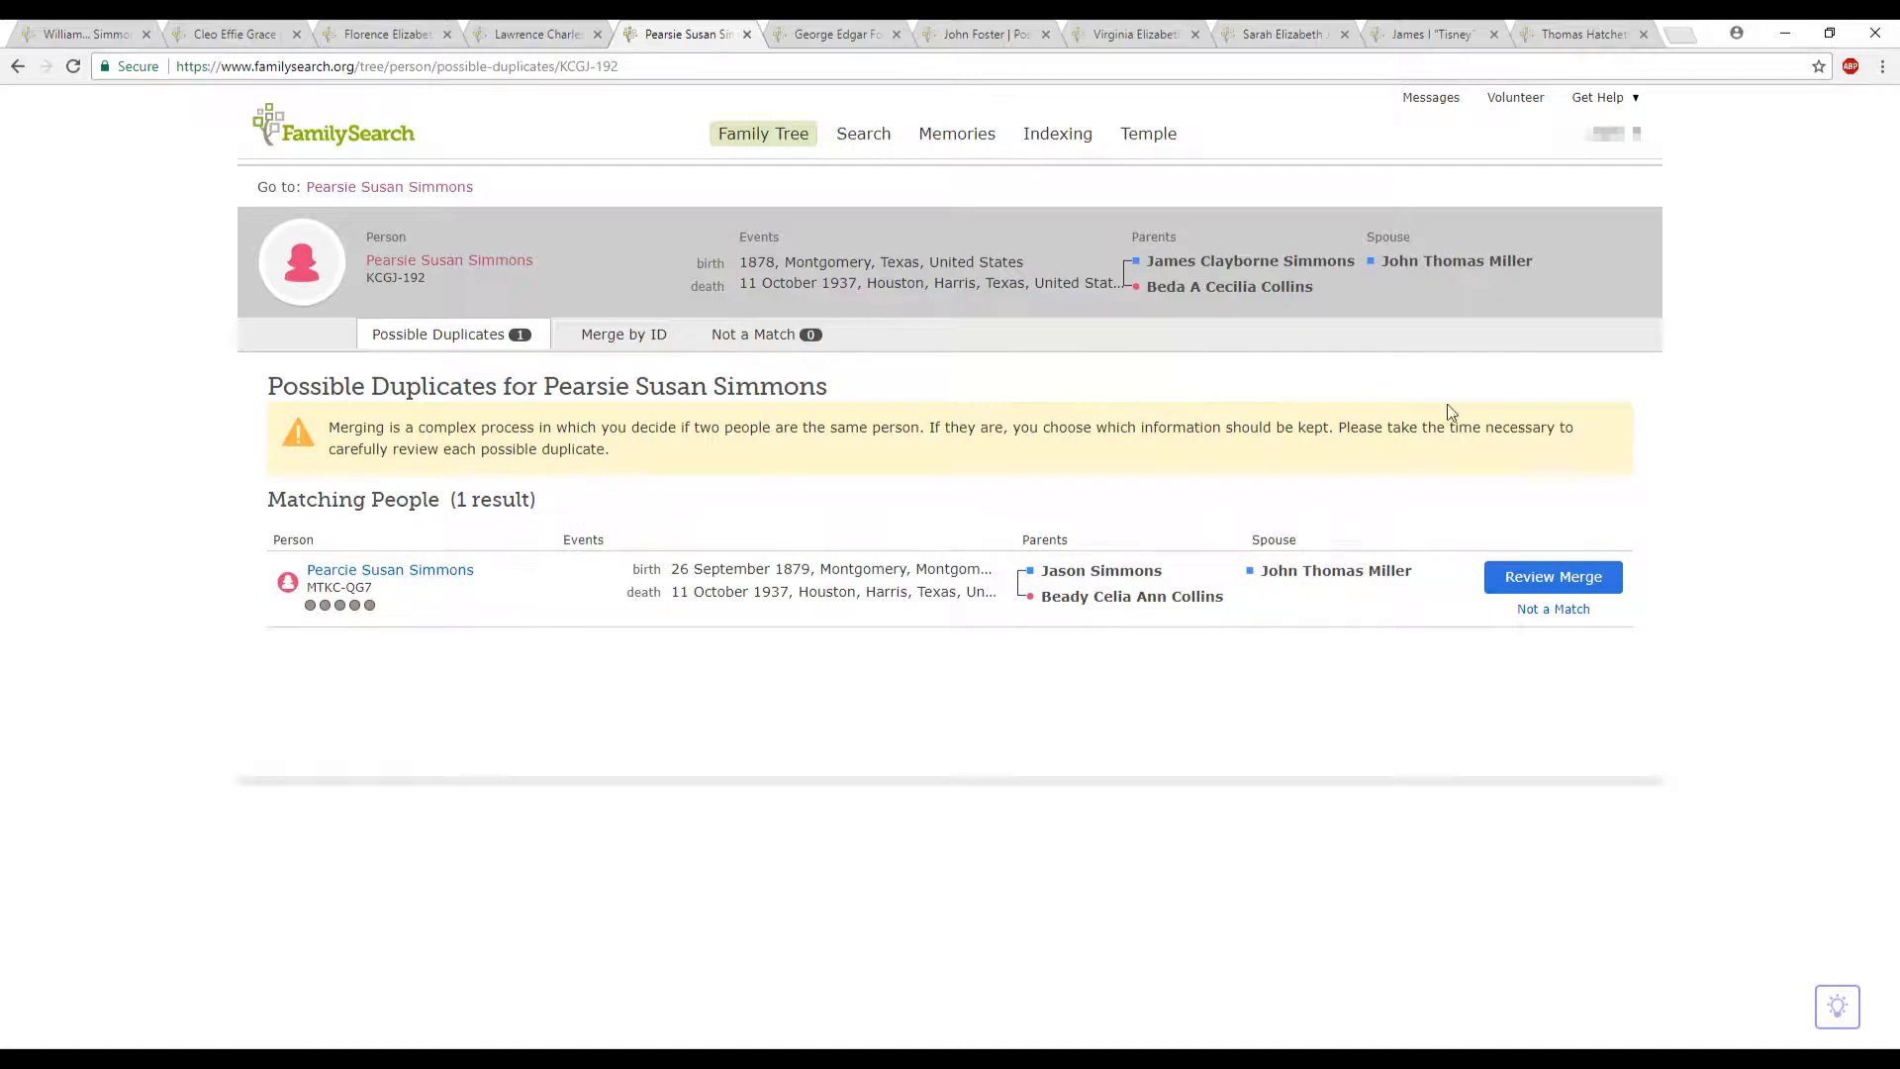
{"action": "left_click", "coordinate": [1511, 588]}
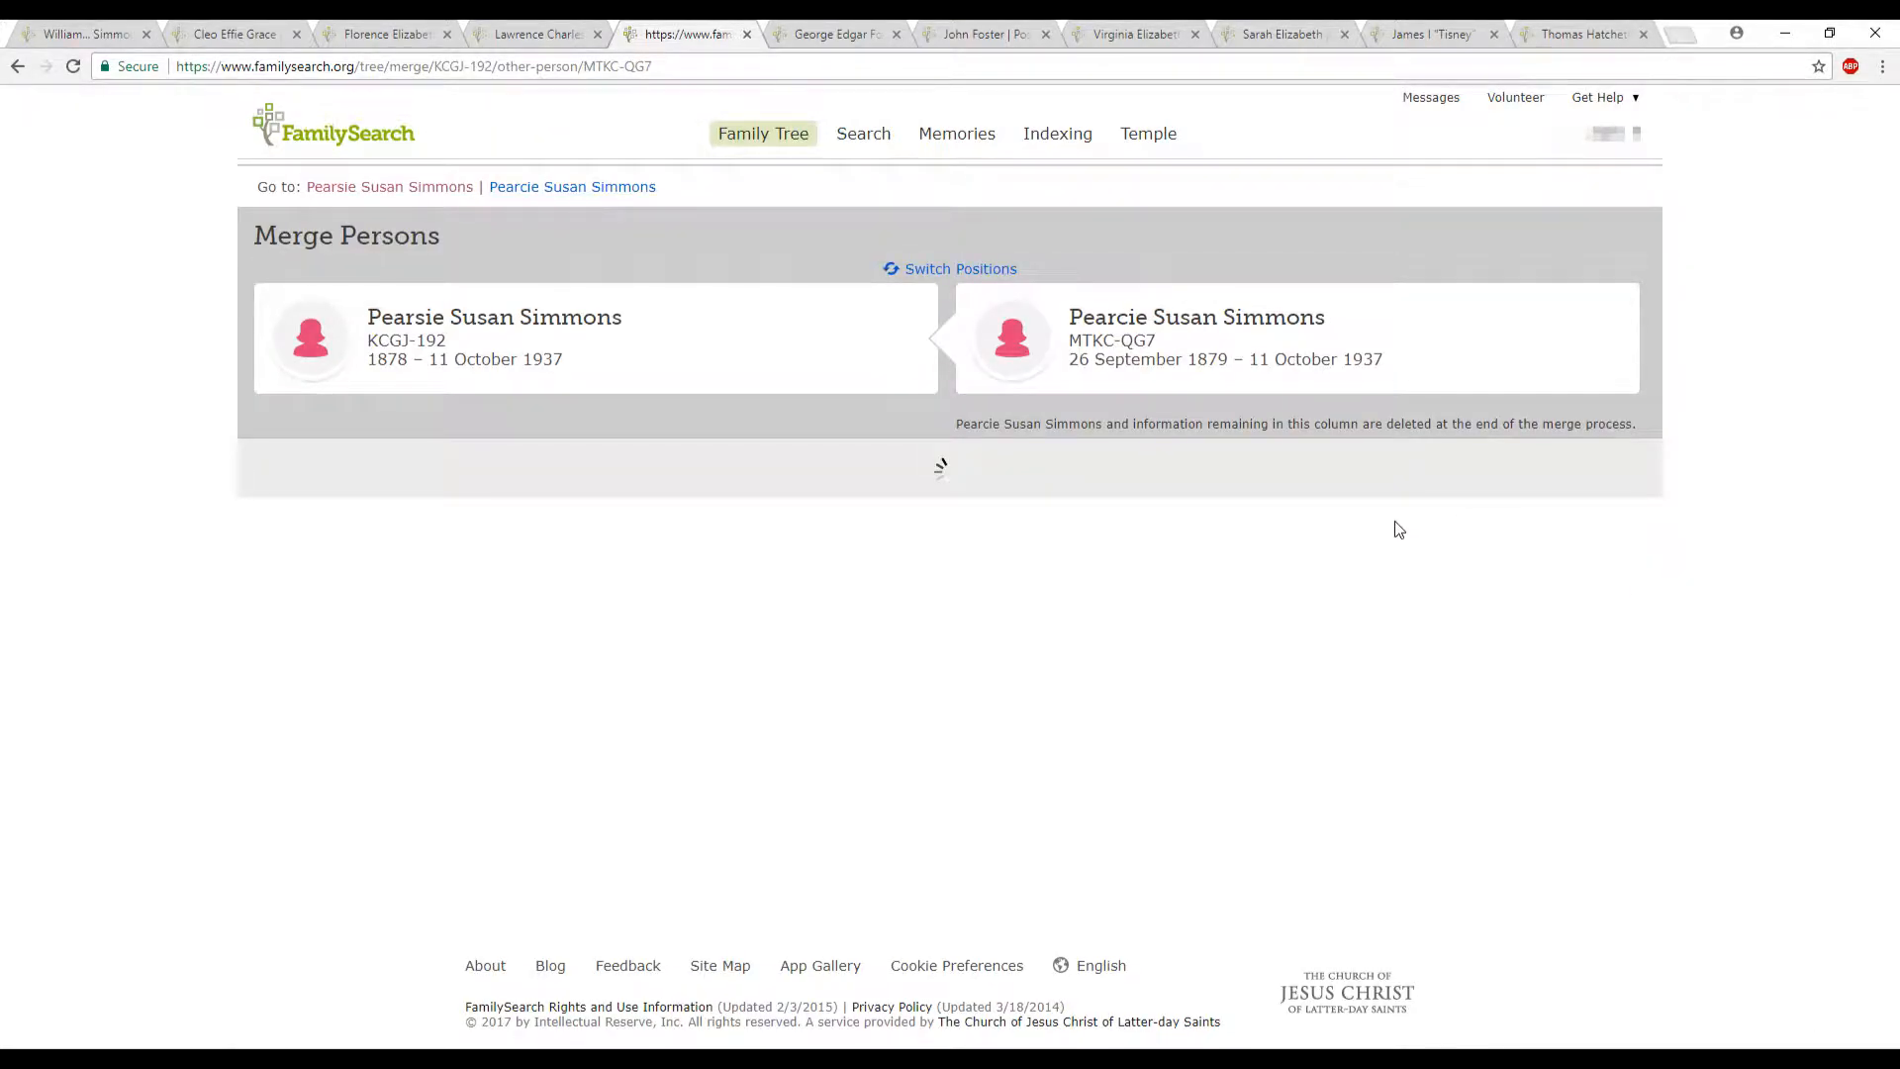
- Replace the sex information with the duplicate's entry that explains the 1880 census error, and compare the remaining vital details
{"action": "scroll", "coordinate": [1399, 529], "scroll_direction": "down", "scroll_amount": 3}
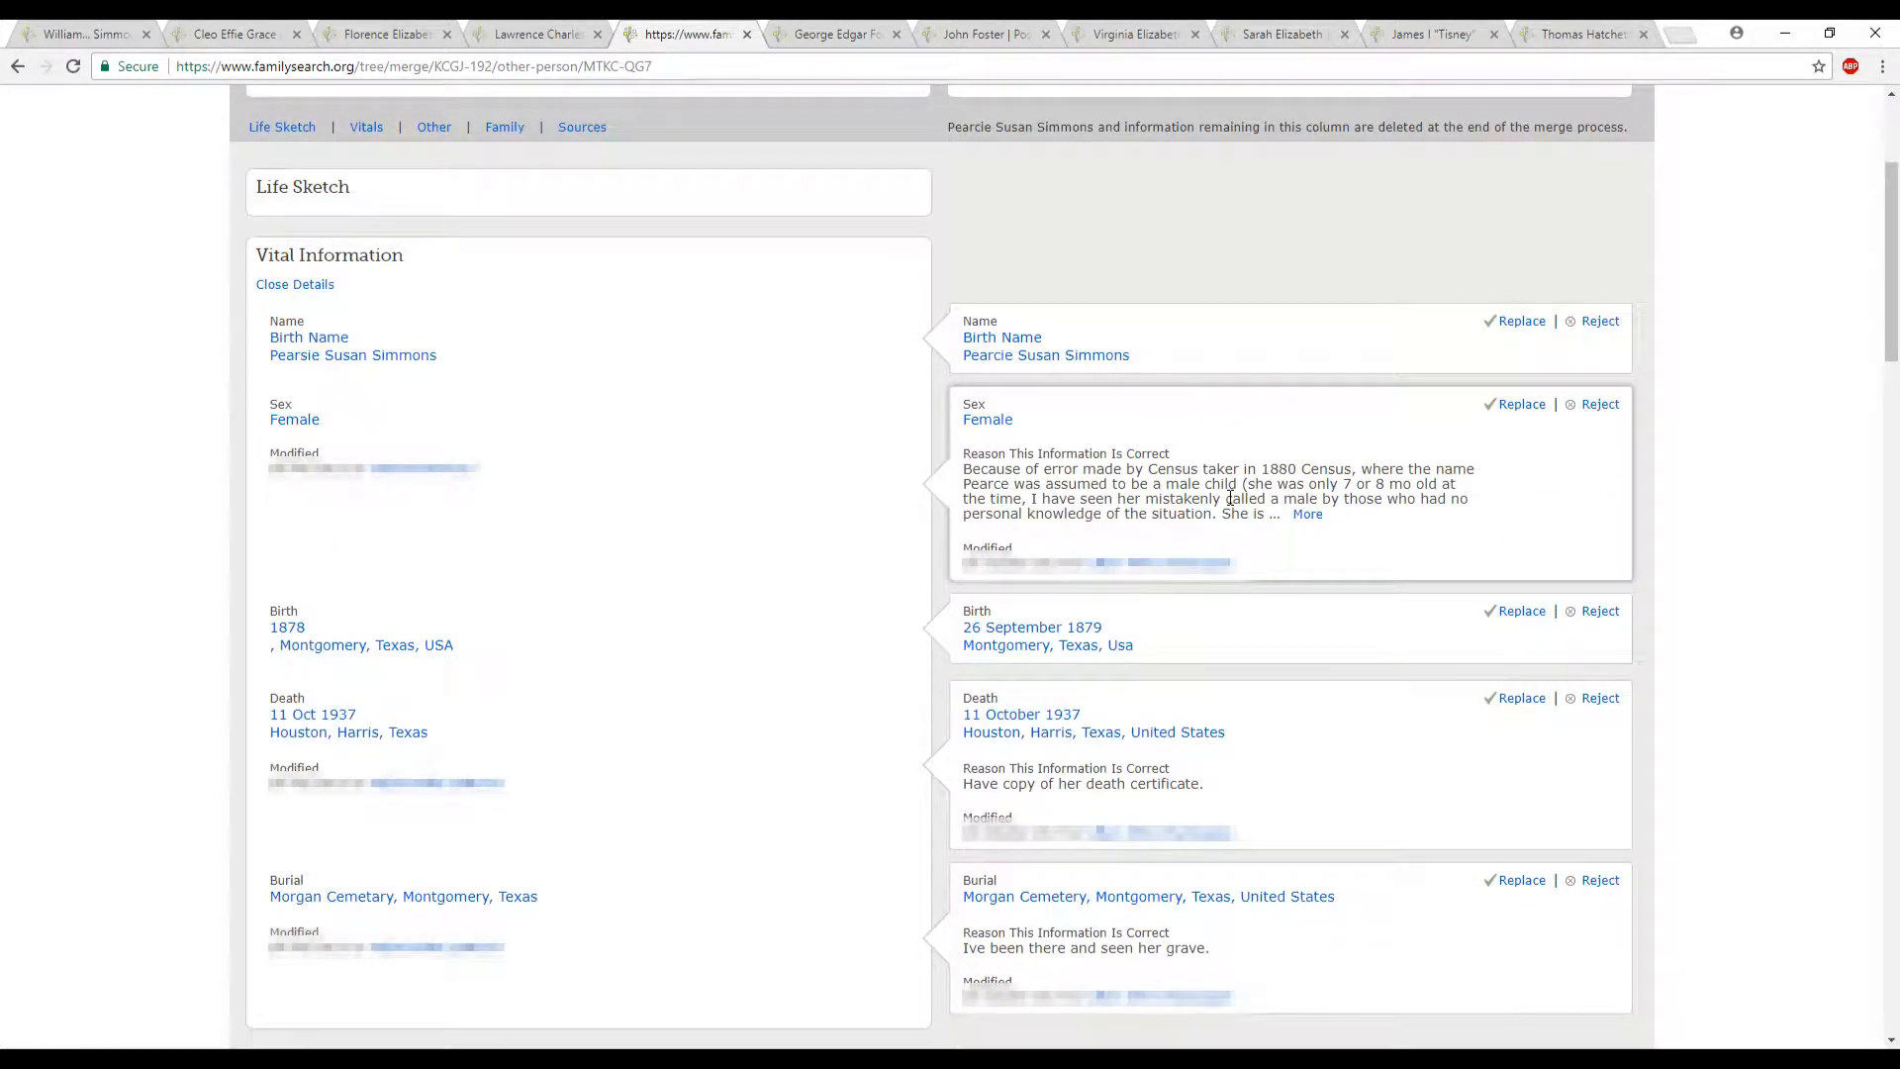
{"action": "left_click", "coordinate": [1523, 406]}
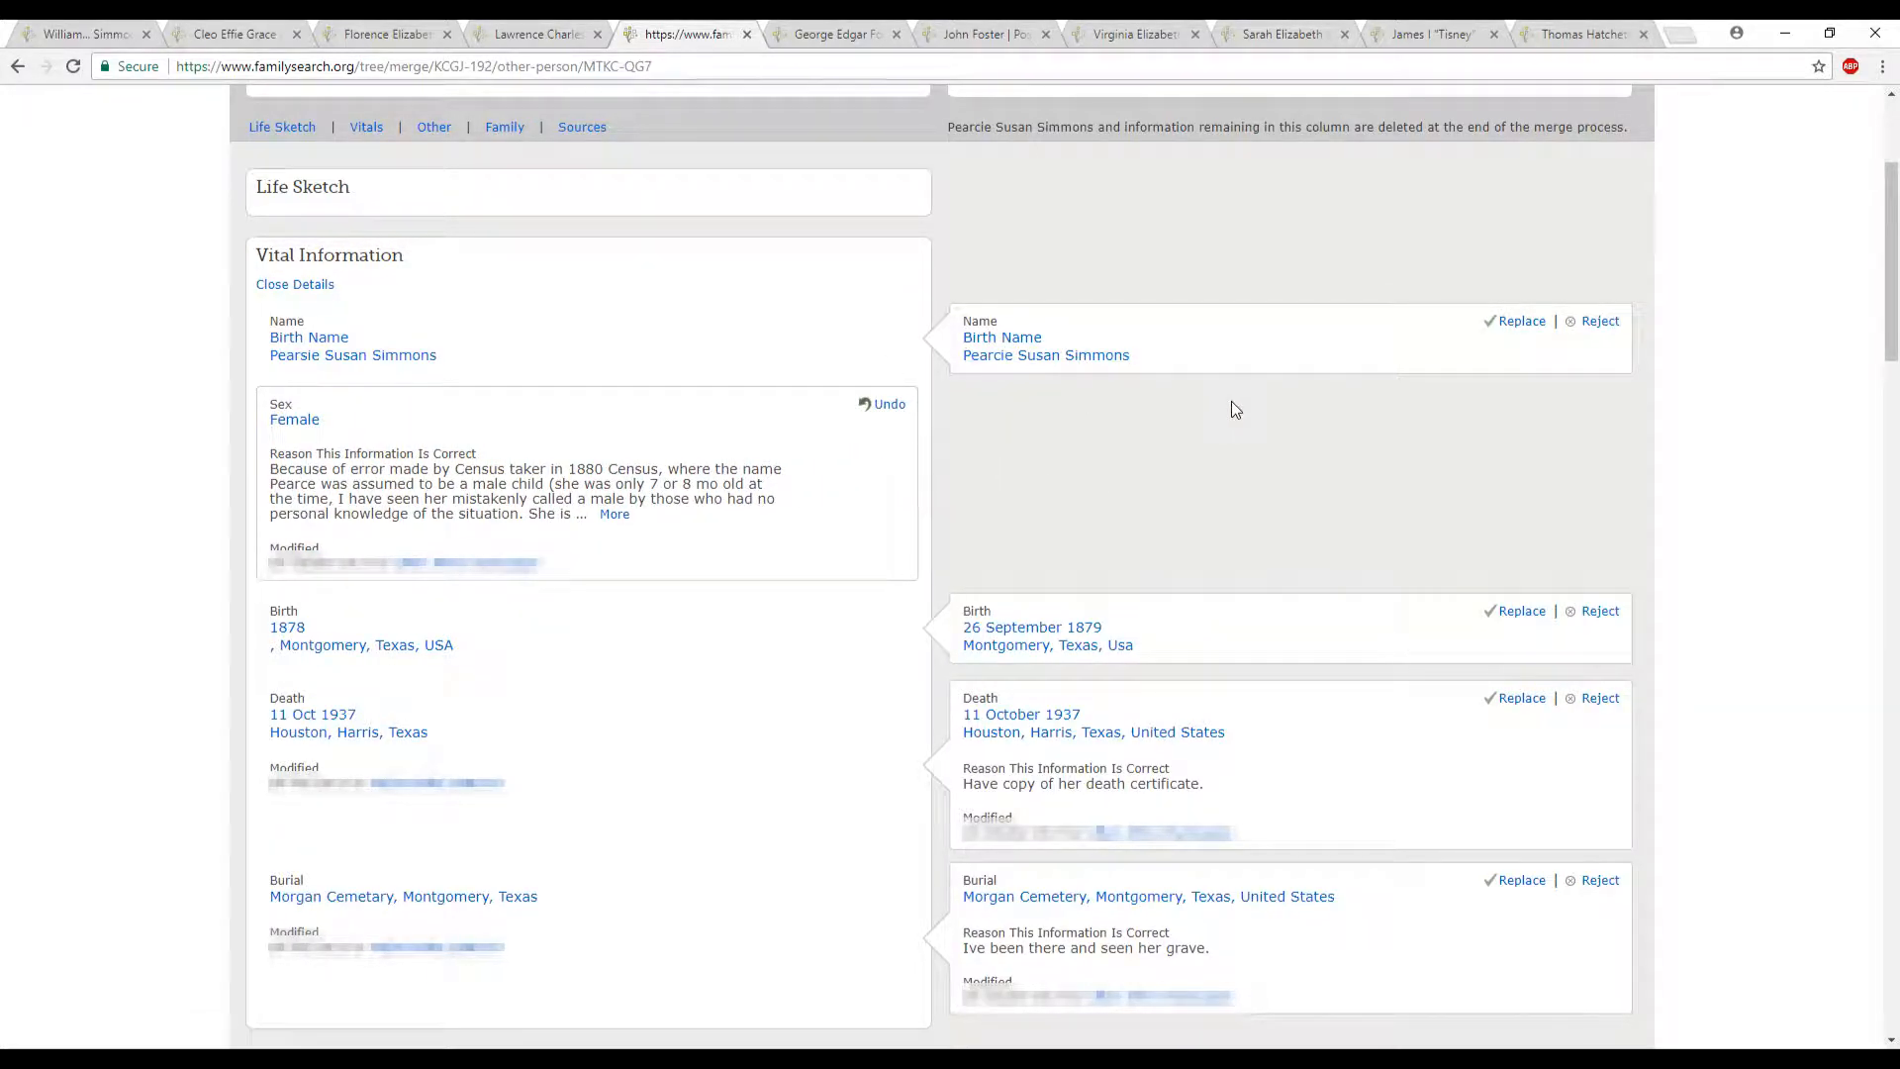
{"action": "scroll", "coordinate": [391, 354], "scroll_direction": "down", "scroll_amount": 1}
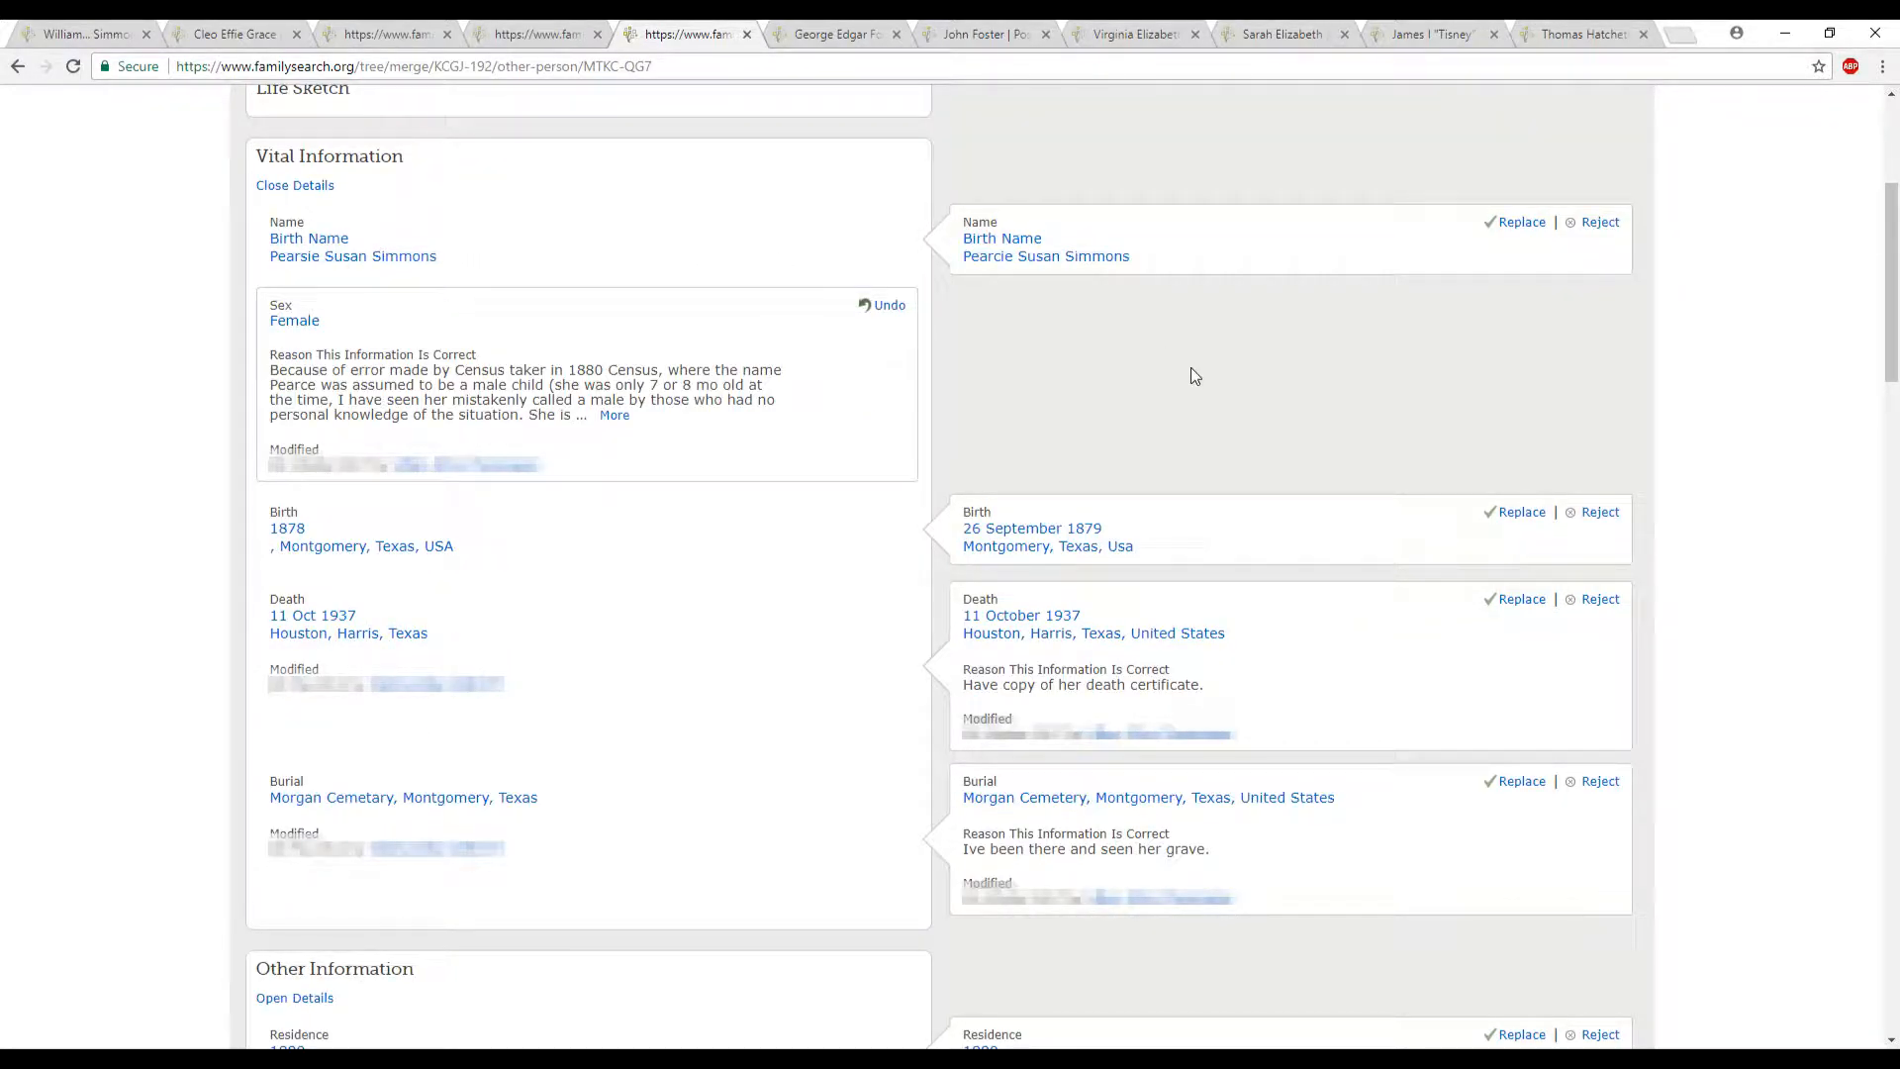
{"action": "scroll", "coordinate": [1191, 371], "scroll_direction": "down", "scroll_amount": 3}
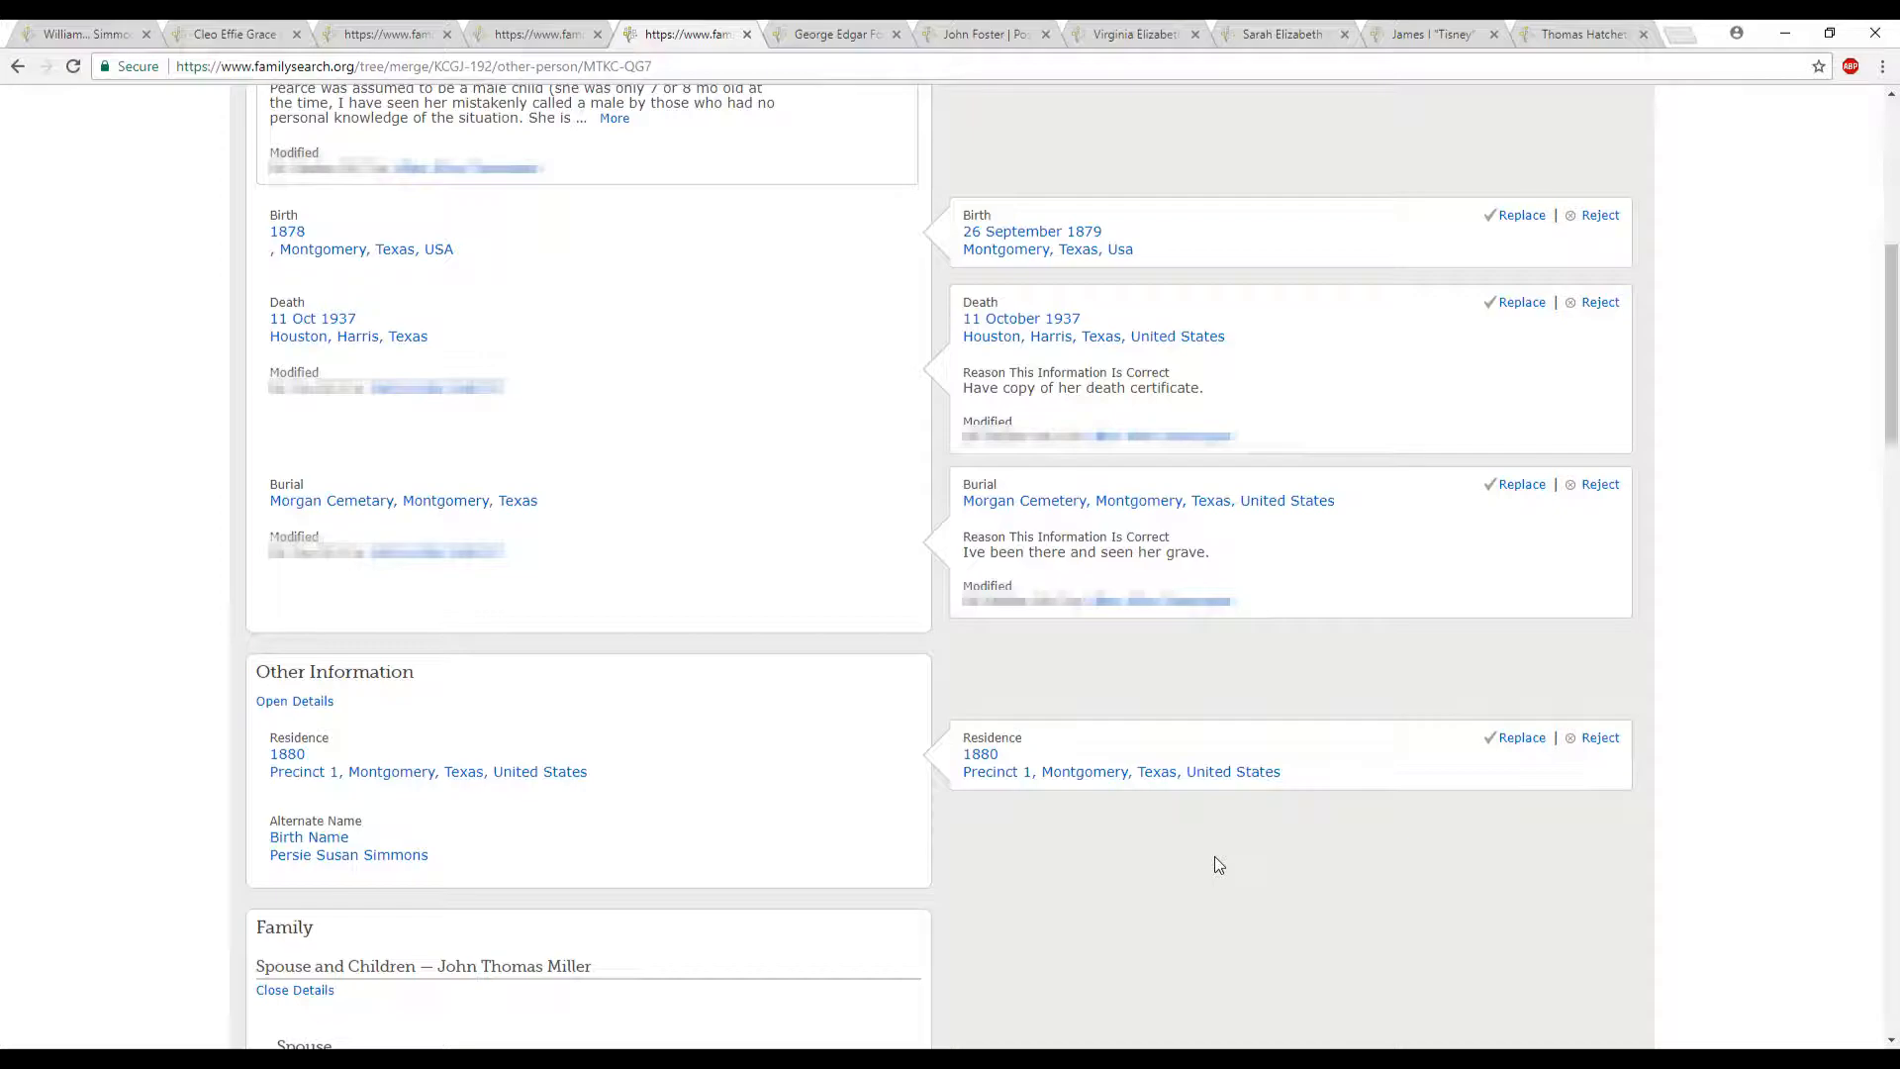
{"action": "scroll", "coordinate": [1202, 853], "scroll_direction": "down", "scroll_amount": 1}
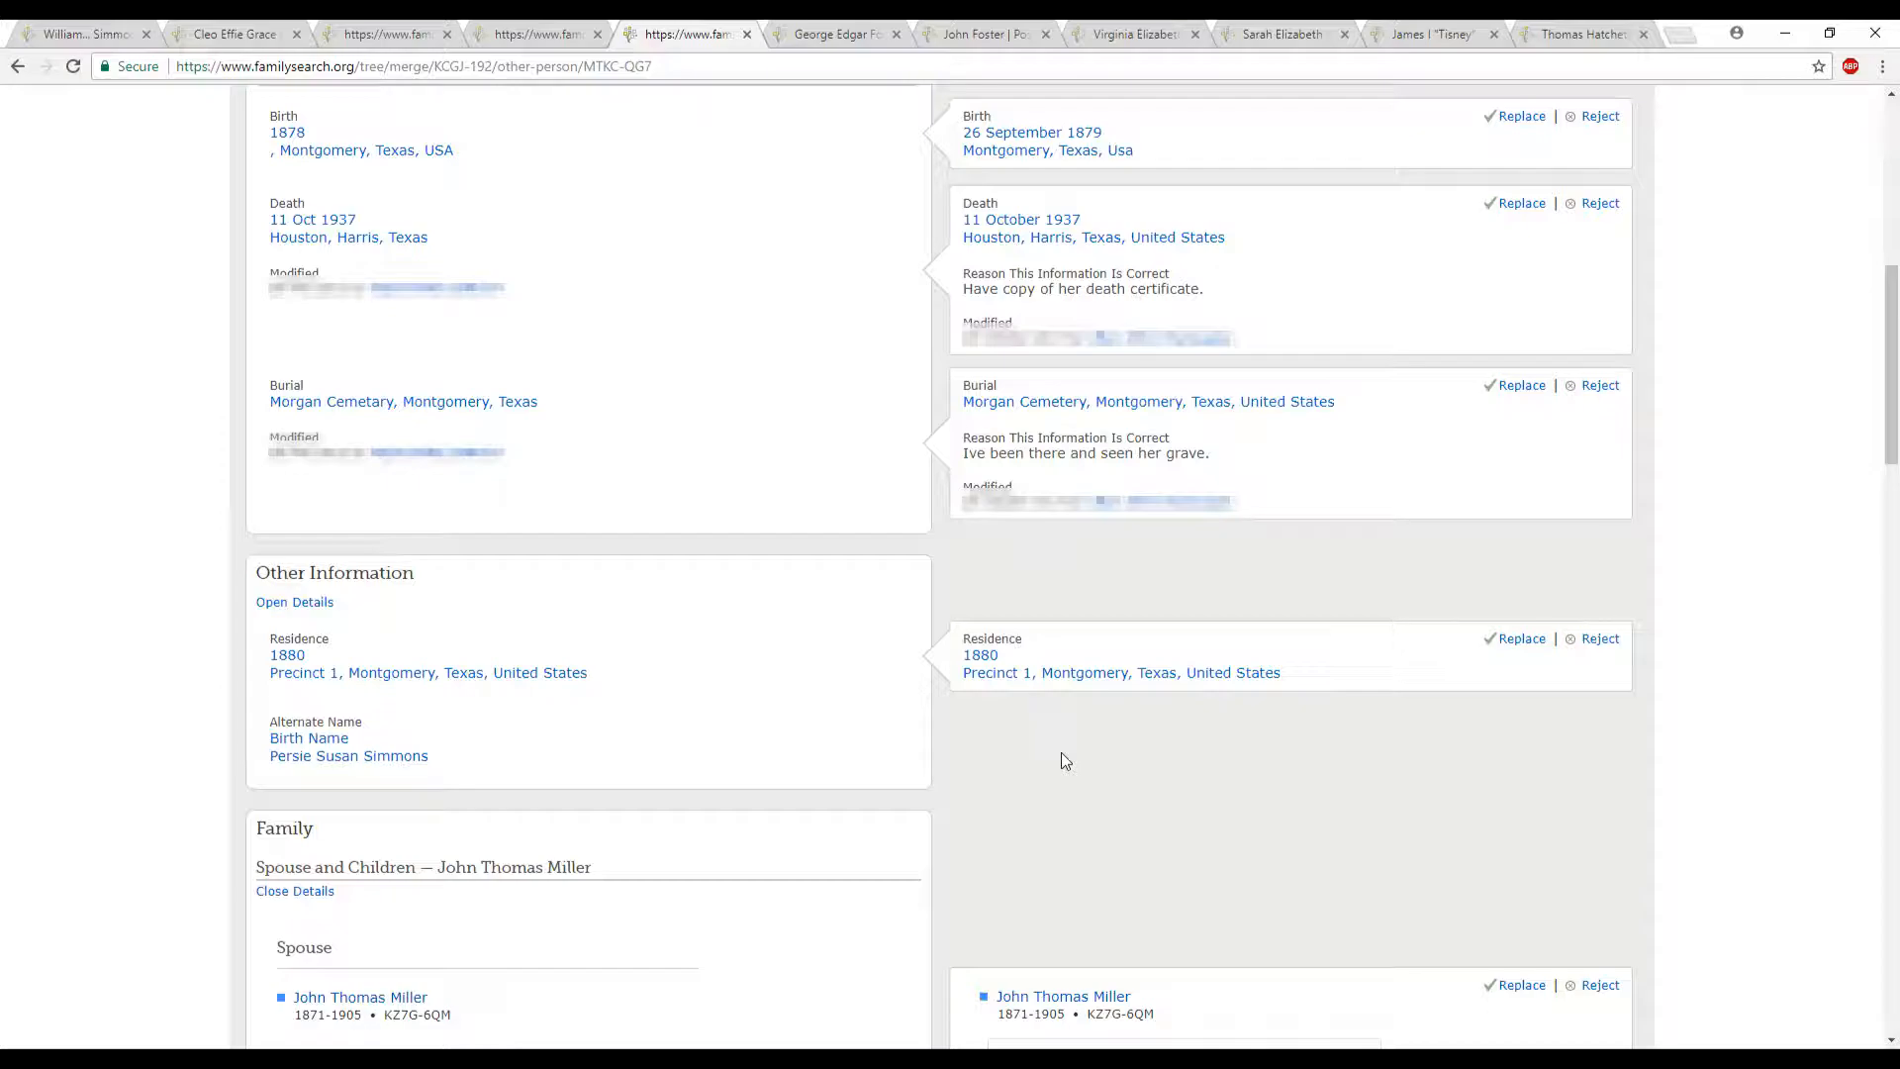
- Copy the duplicate's birth name, with its different spelling, from the vital information
{"action": "scroll", "coordinate": [1061, 752], "scroll_direction": "up", "scroll_amount": 5}
{"action": "left_click_drag", "start_coordinate": [1143, 357], "coordinate": [960, 360]}
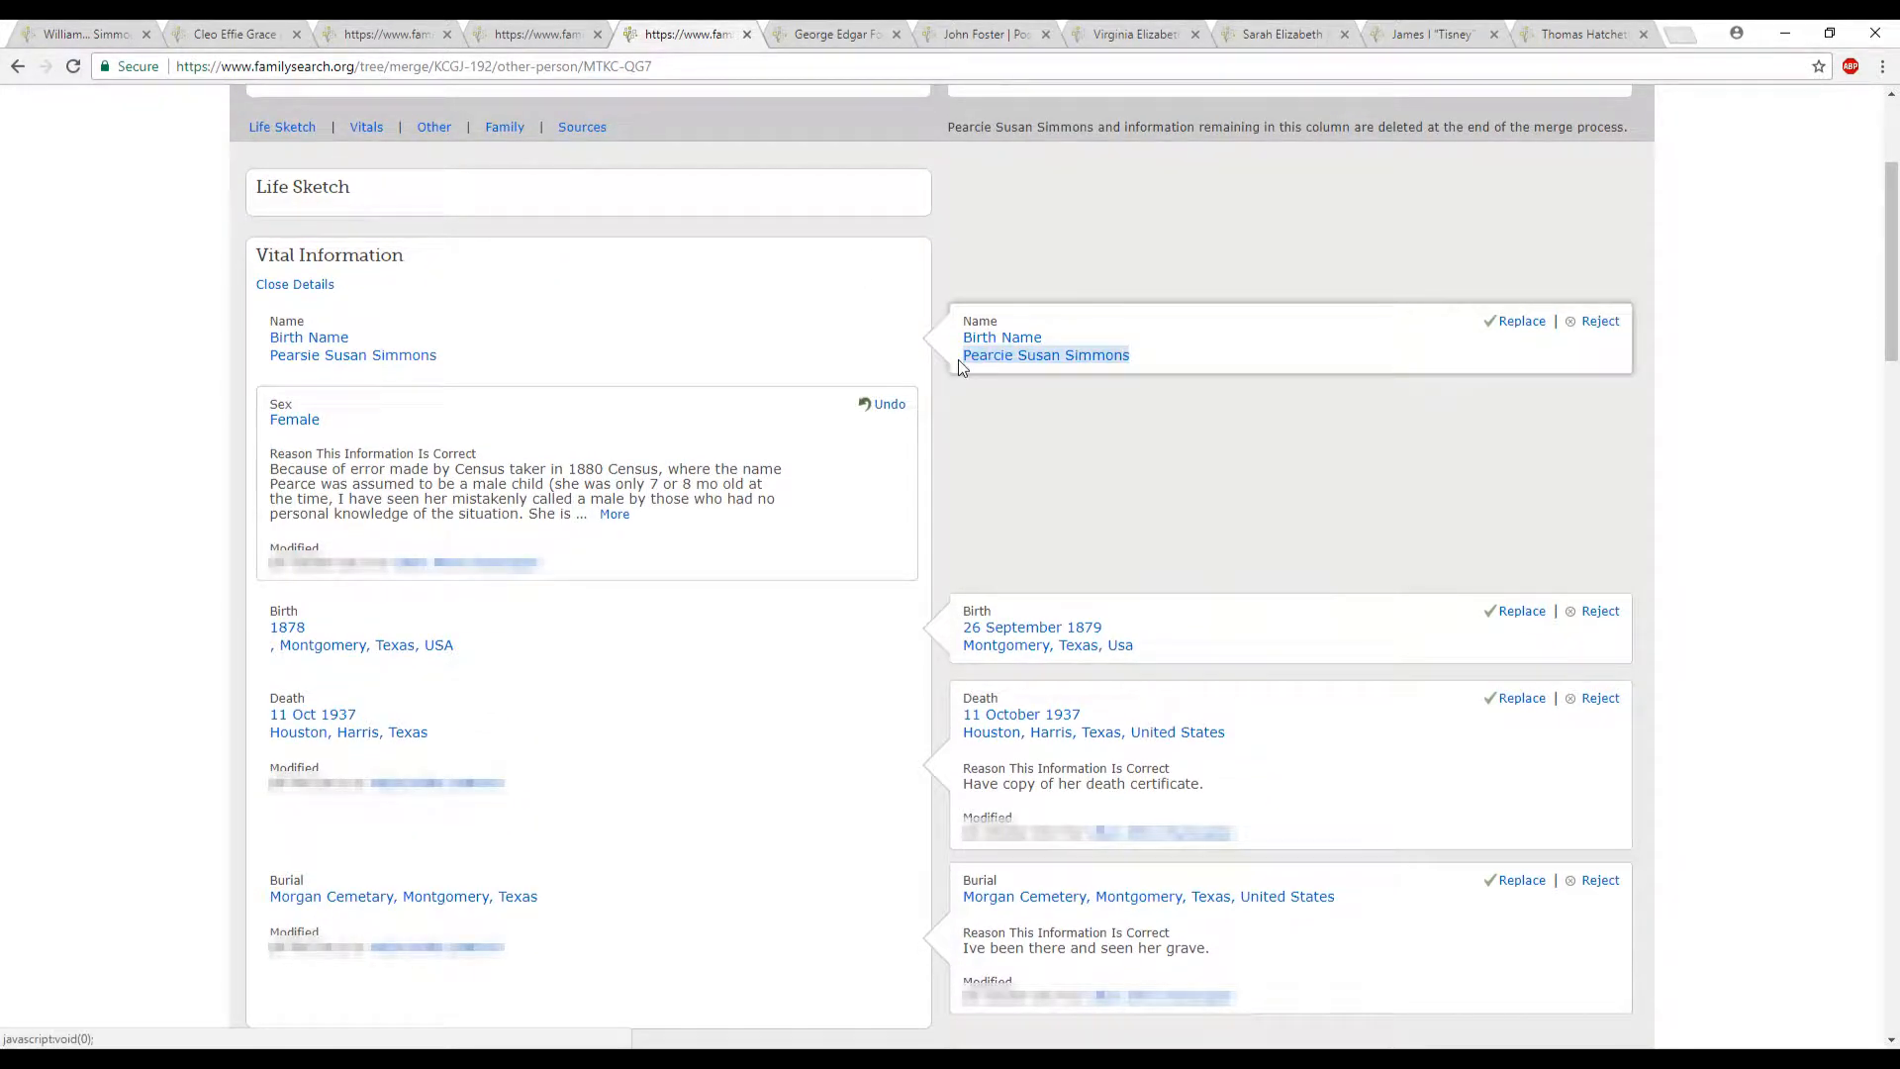
{"action": "right_click", "coordinate": [972, 357]}
{"action": "left_click", "coordinate": [1038, 509]}
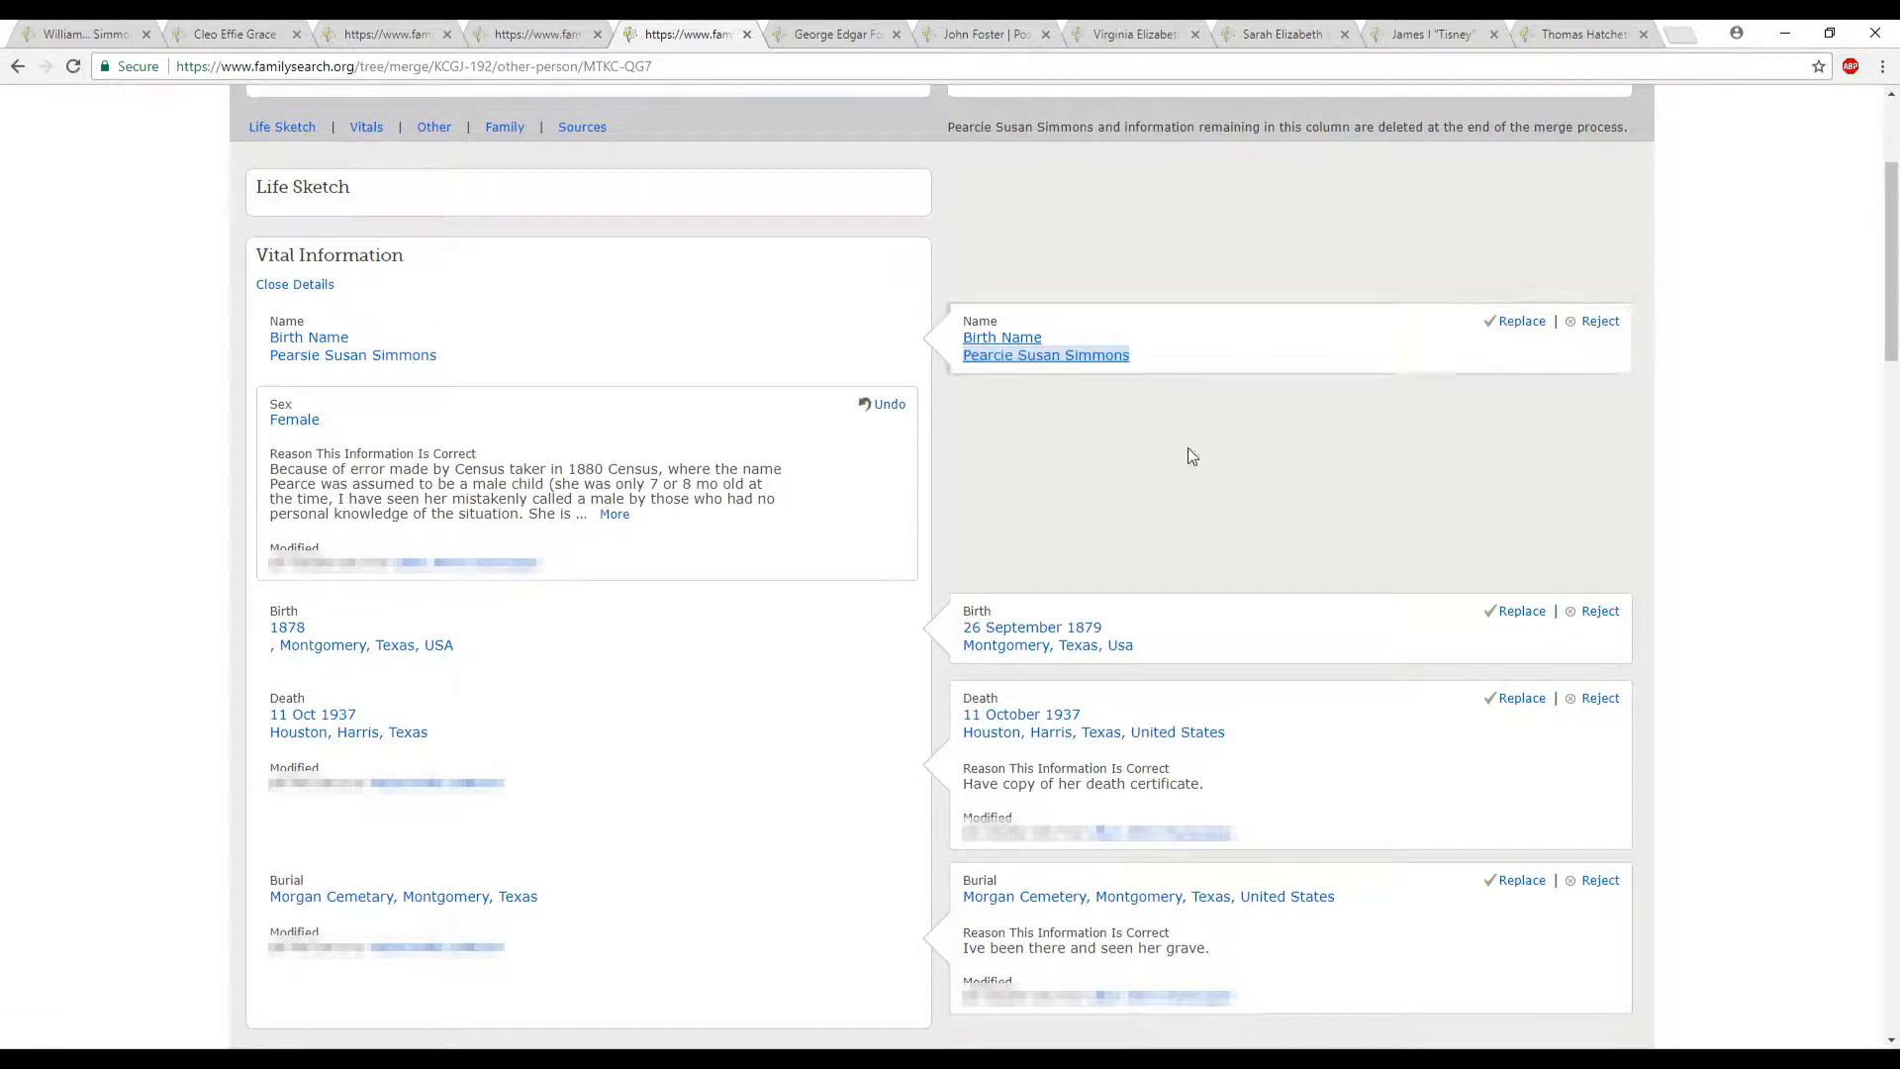
- Replace the death, birth, burial and 1880 residence details with the duplicate's entries
{"action": "scroll", "coordinate": [1321, 449], "scroll_direction": "down", "scroll_amount": 2}
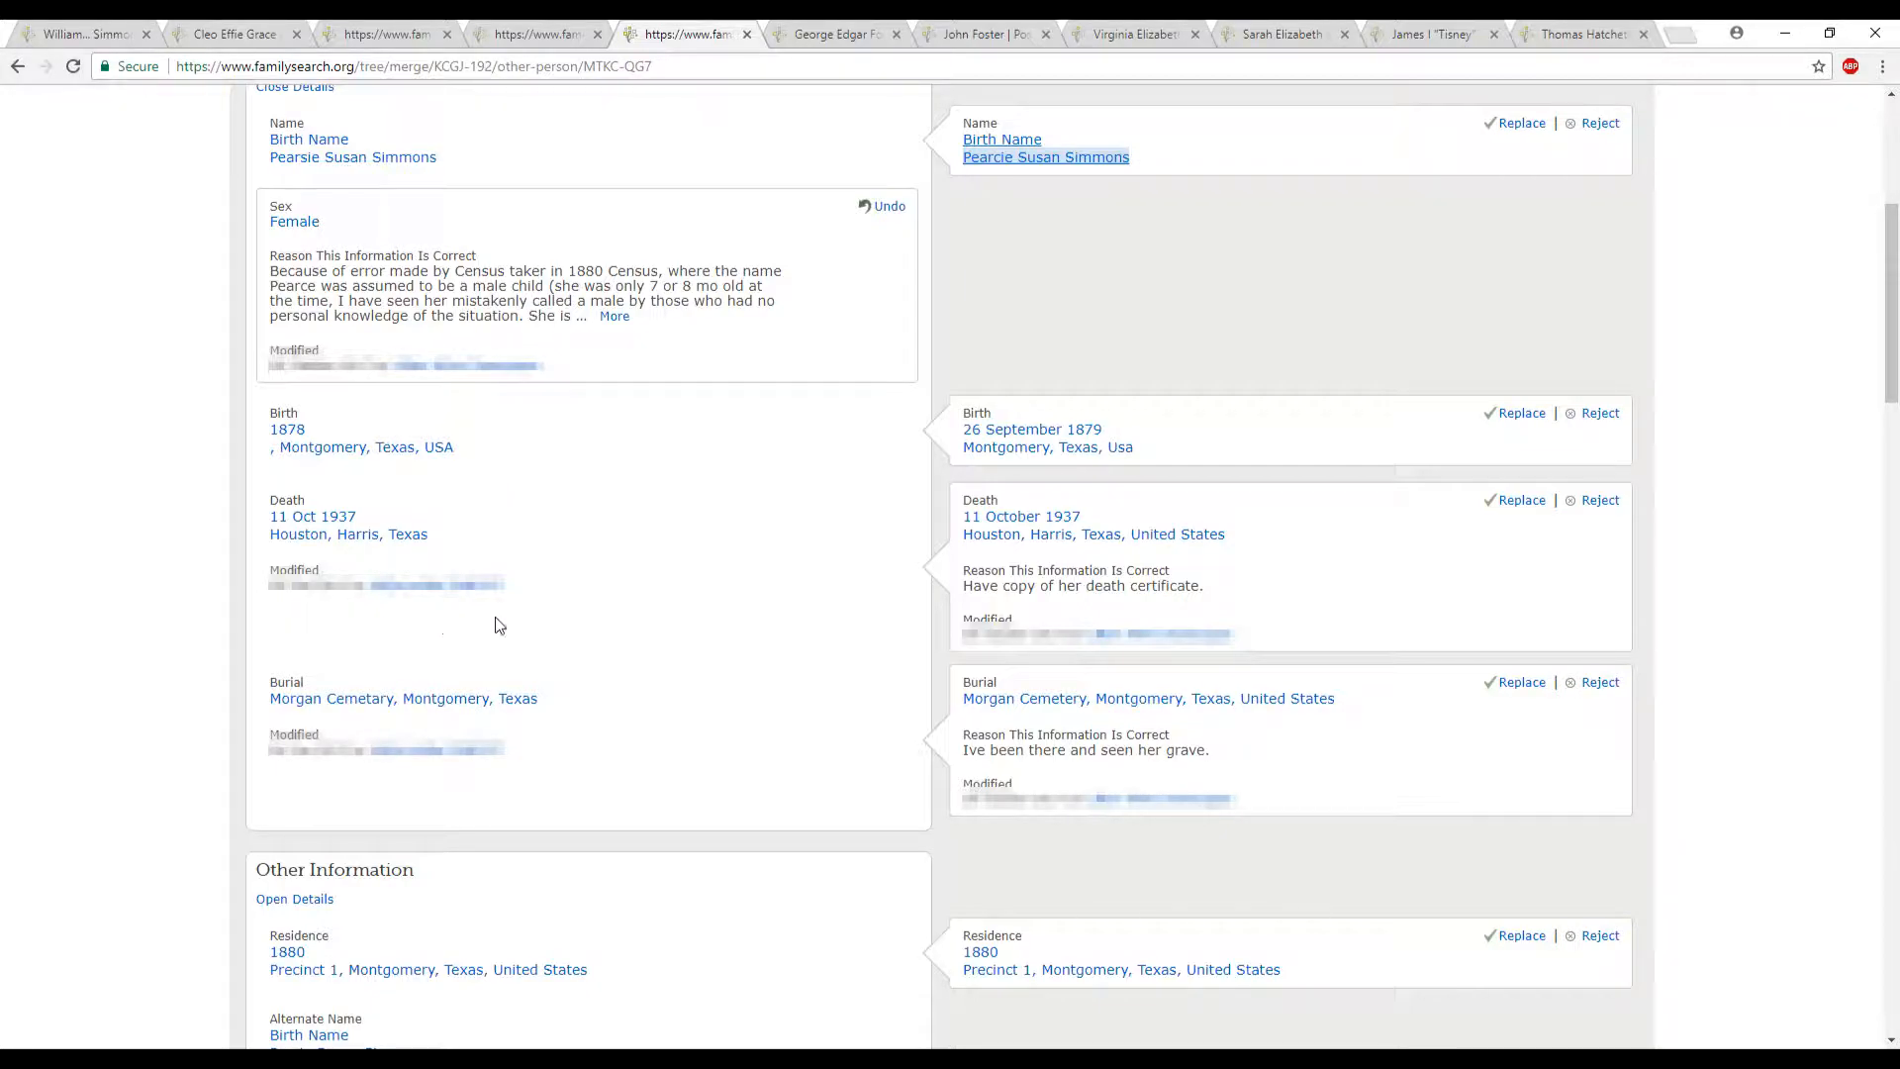
{"action": "left_click", "coordinate": [1524, 502]}
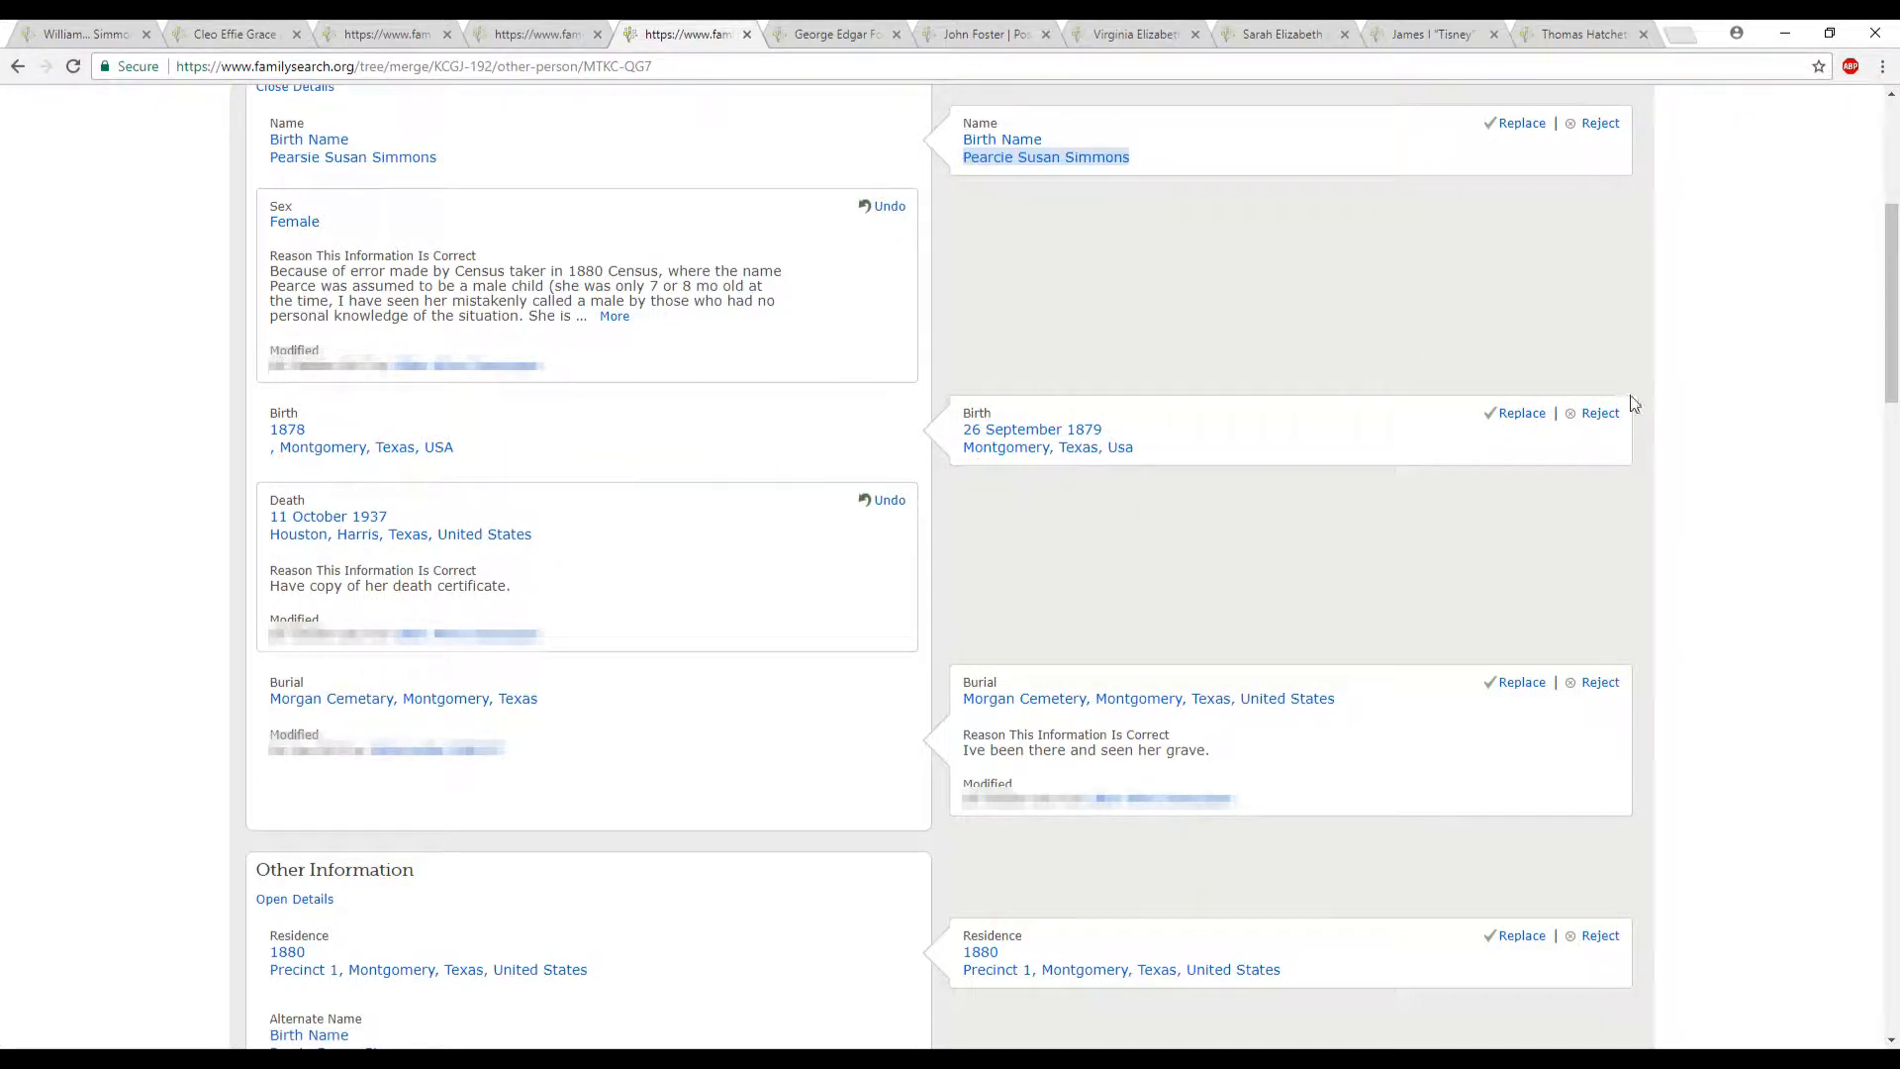
{"action": "left_click", "coordinate": [1514, 412]}
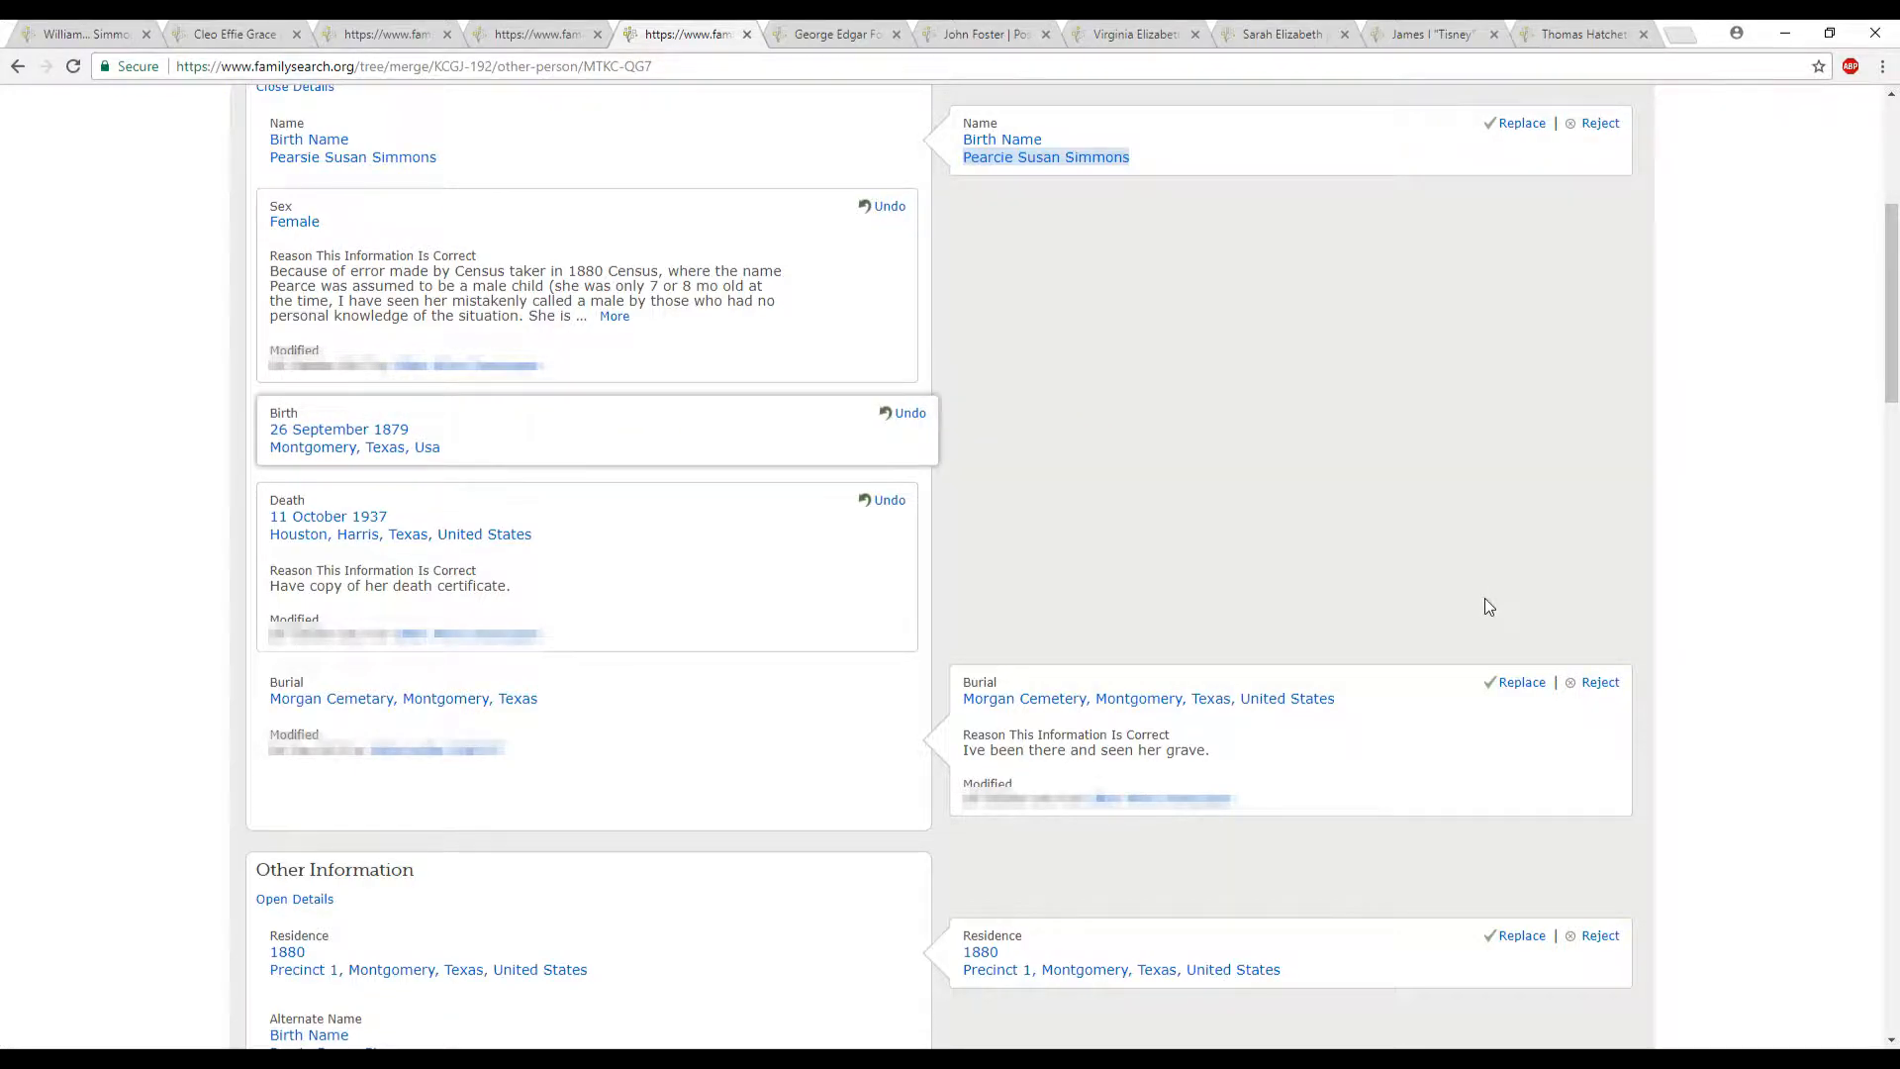
{"action": "scroll", "coordinate": [1490, 606], "scroll_direction": "down", "scroll_amount": 1}
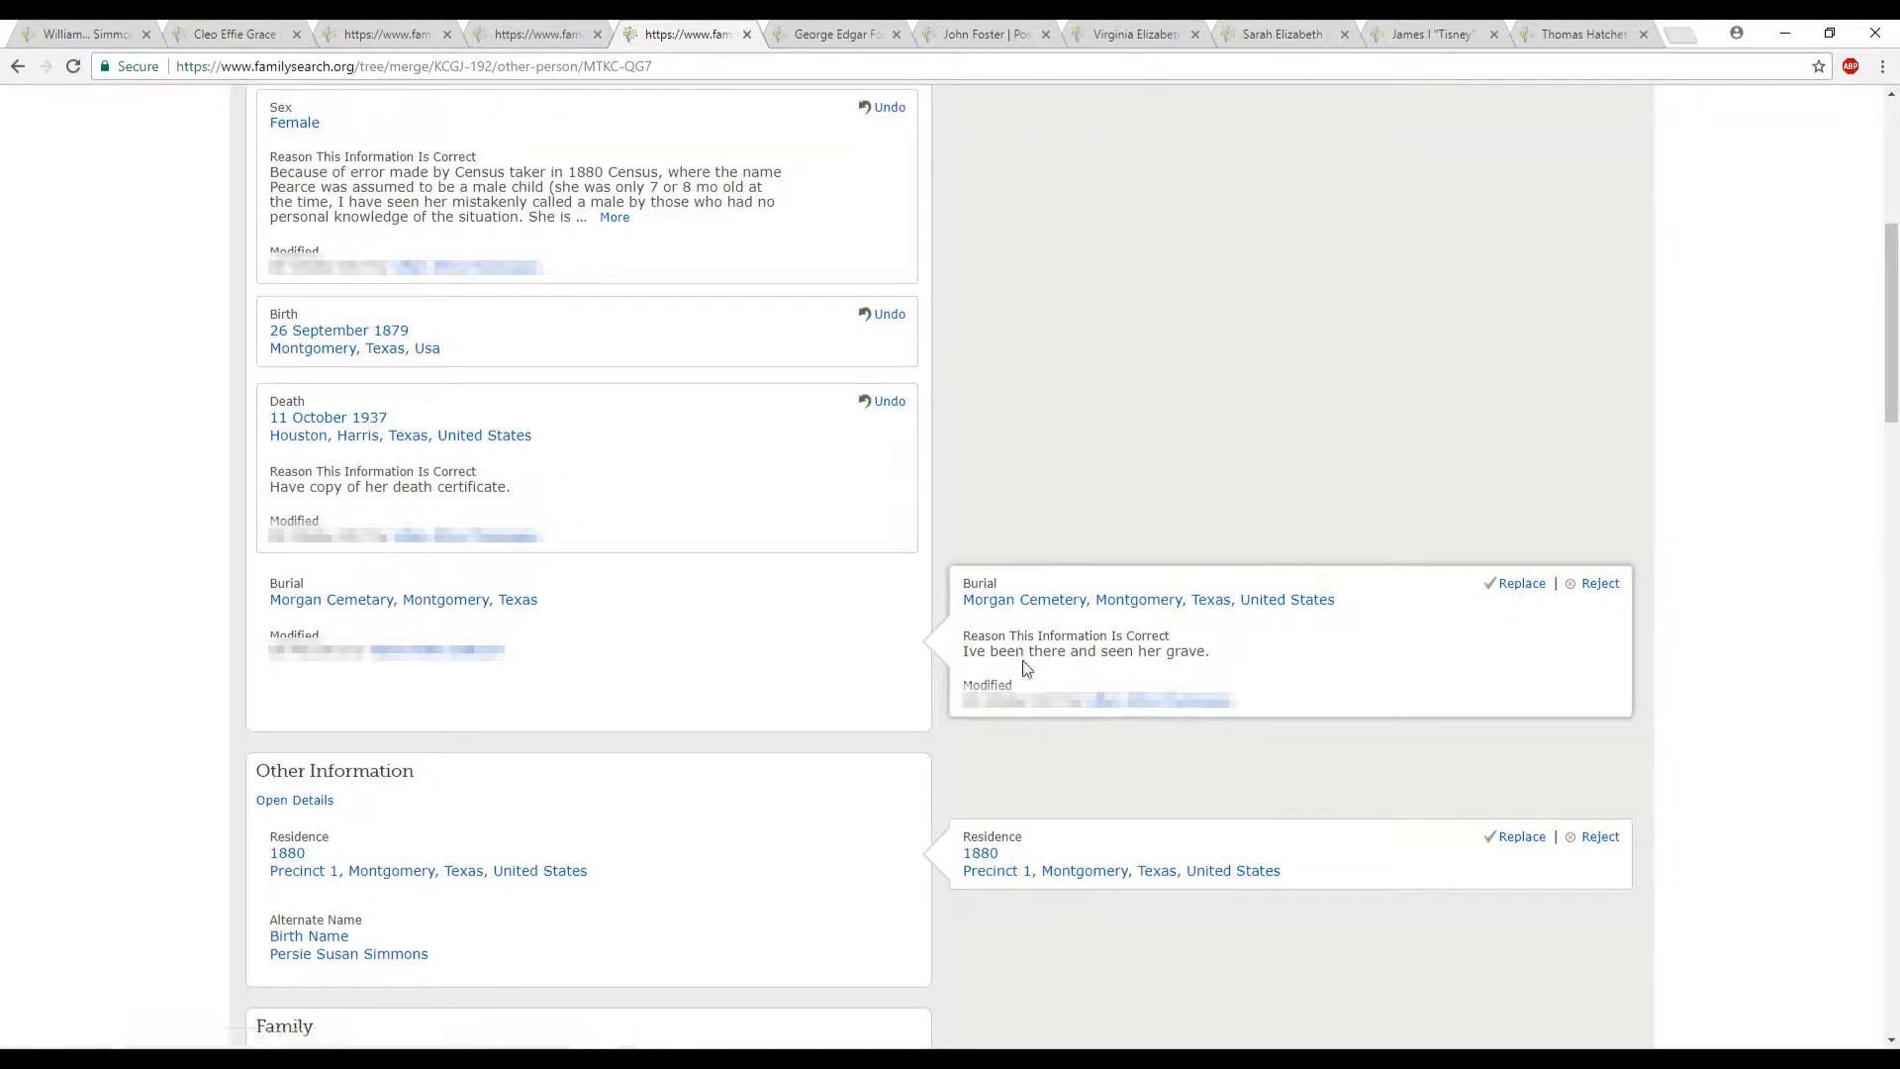
{"action": "left_click", "coordinate": [1532, 584]}
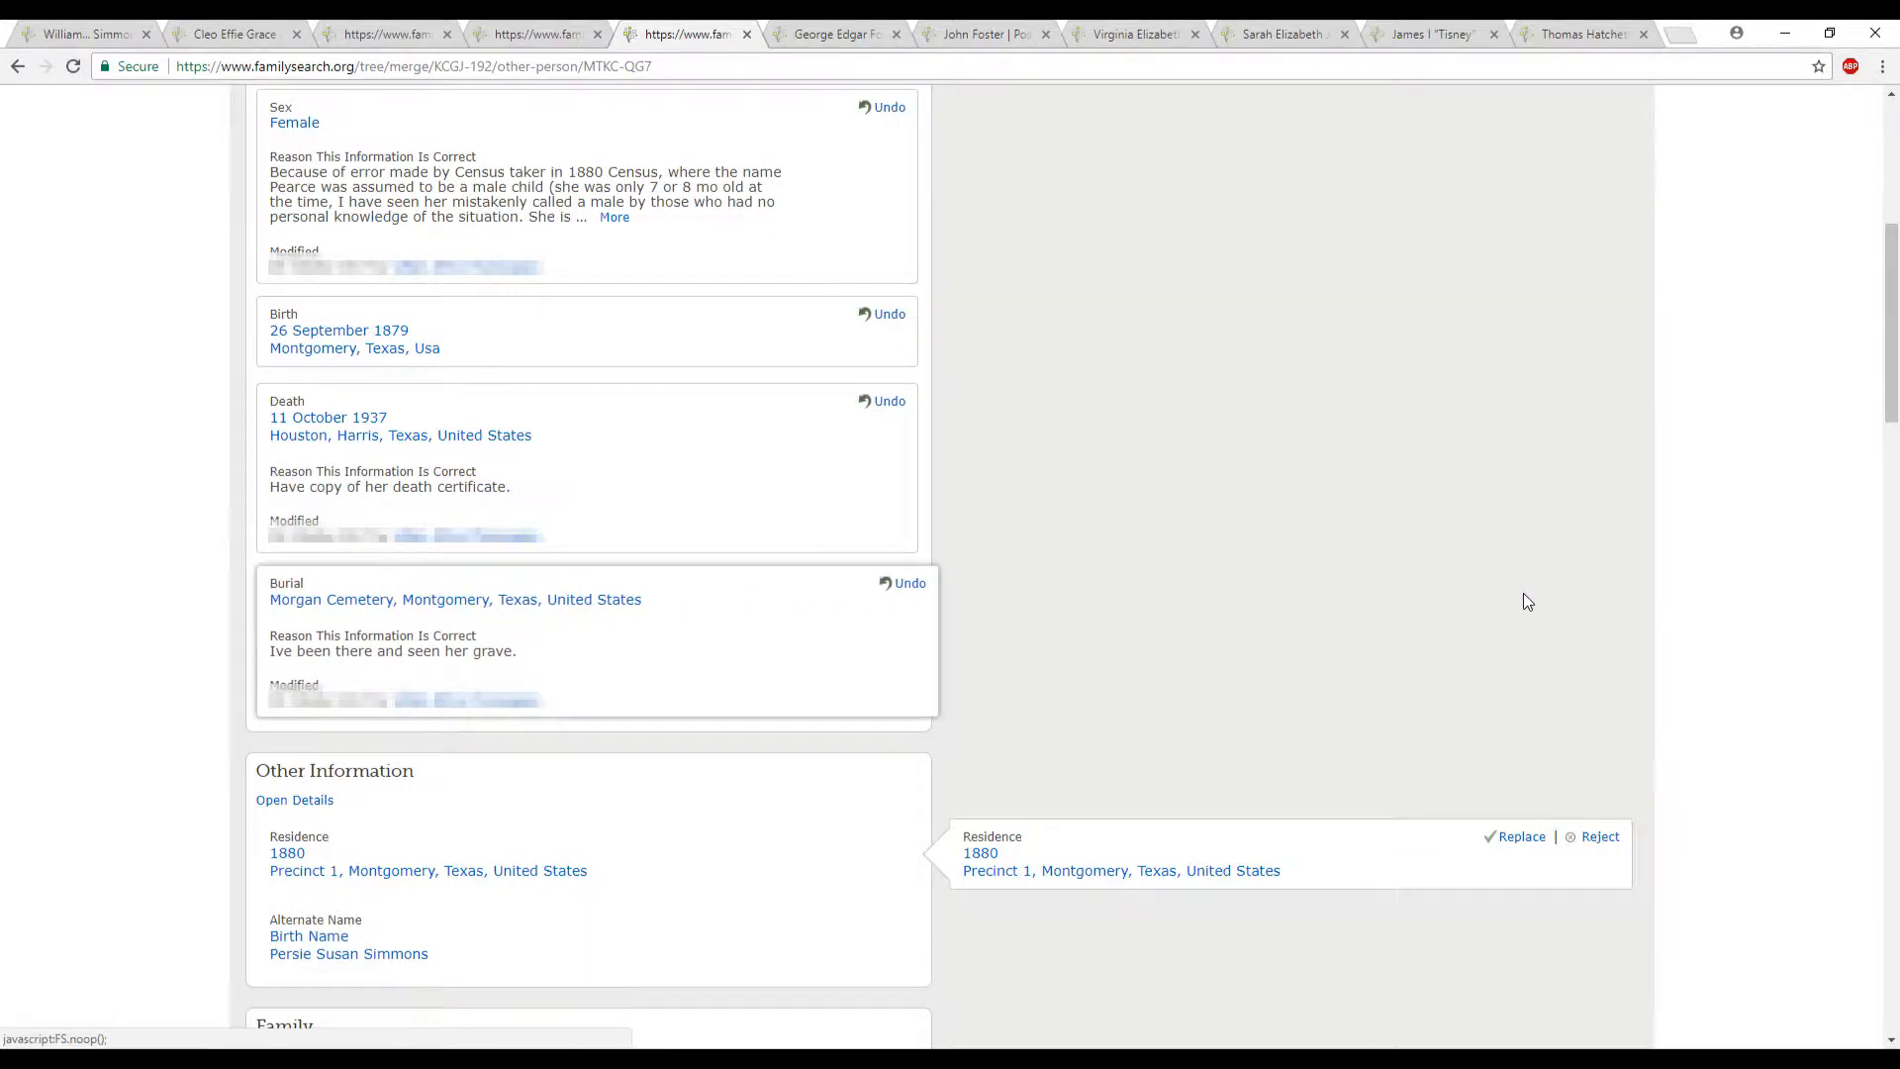
{"action": "scroll", "coordinate": [1528, 600], "scroll_direction": "down", "scroll_amount": 3}
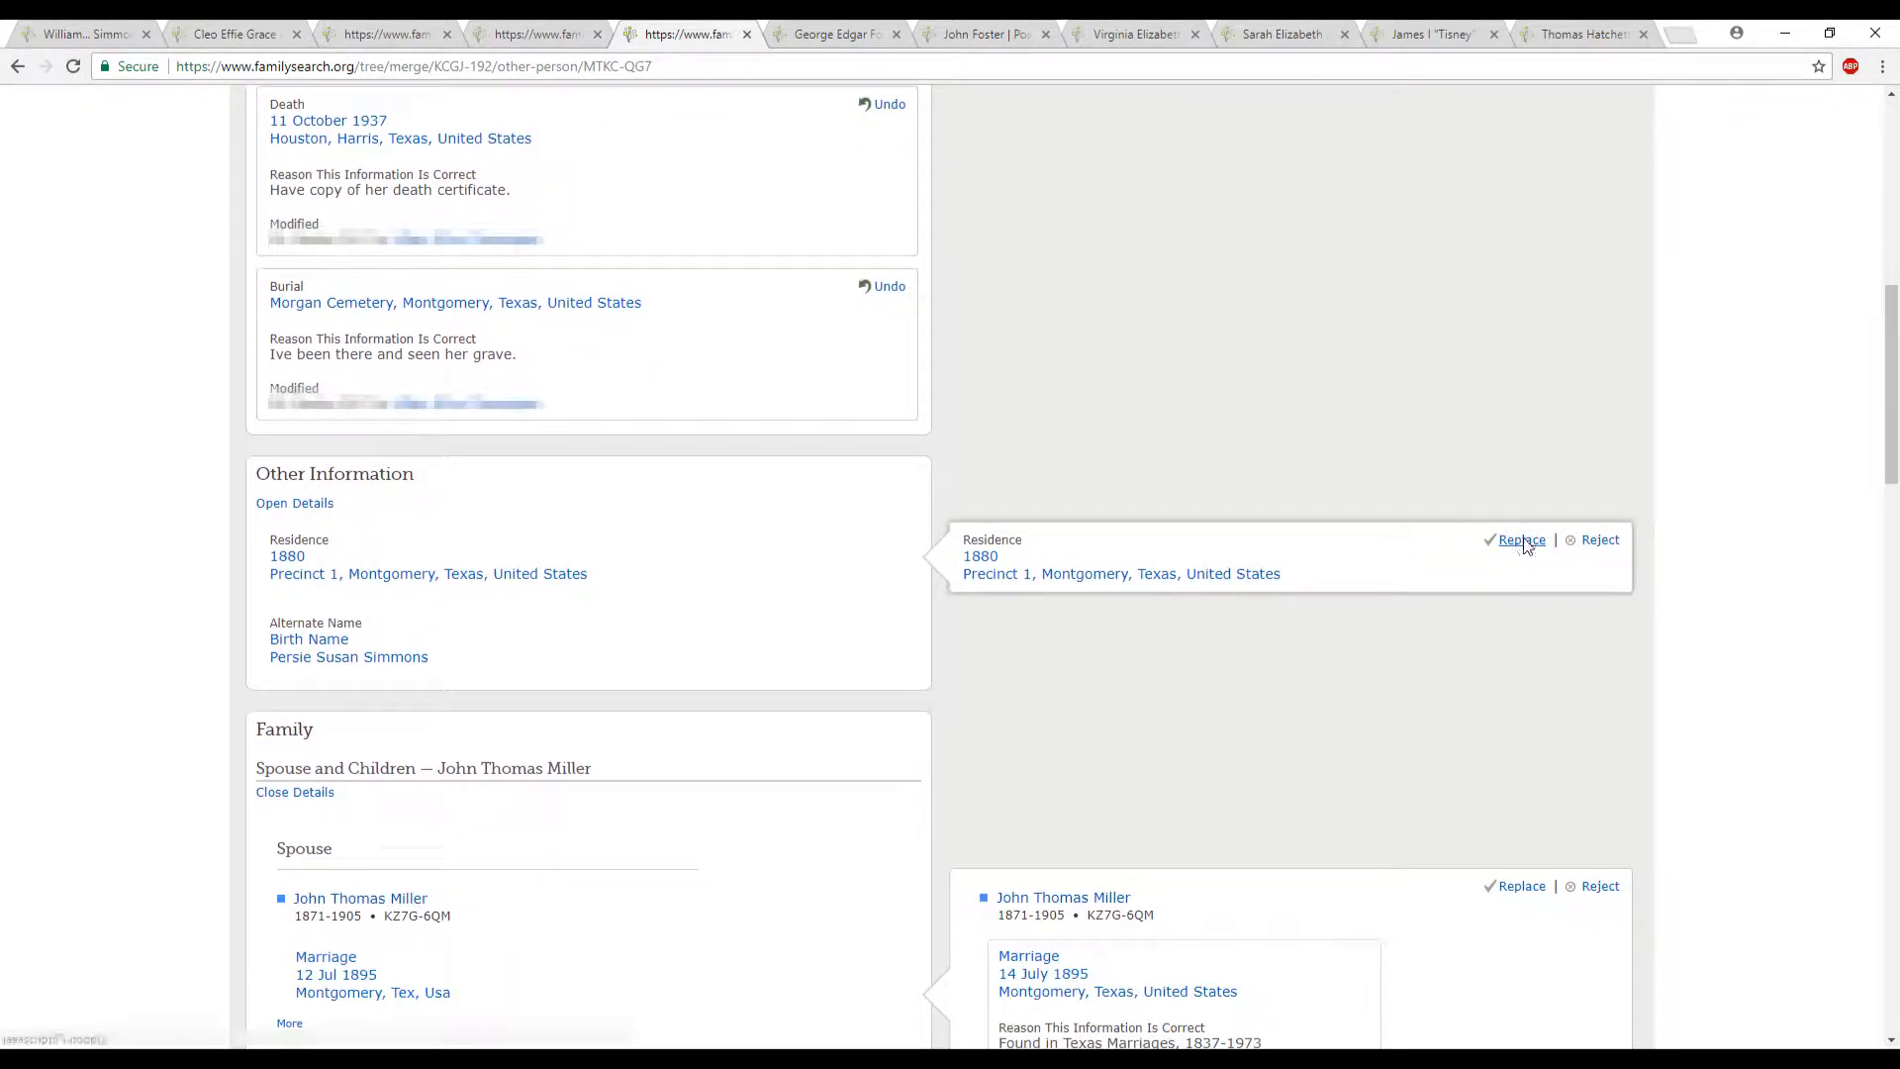
{"action": "left_click", "coordinate": [1522, 542]}
- Replace the first spouse with the duplicate's entry holding the 14 July 1895 marriage, and replace the three matching children
{"action": "scroll", "coordinate": [1493, 633], "scroll_direction": "down", "scroll_amount": 2}
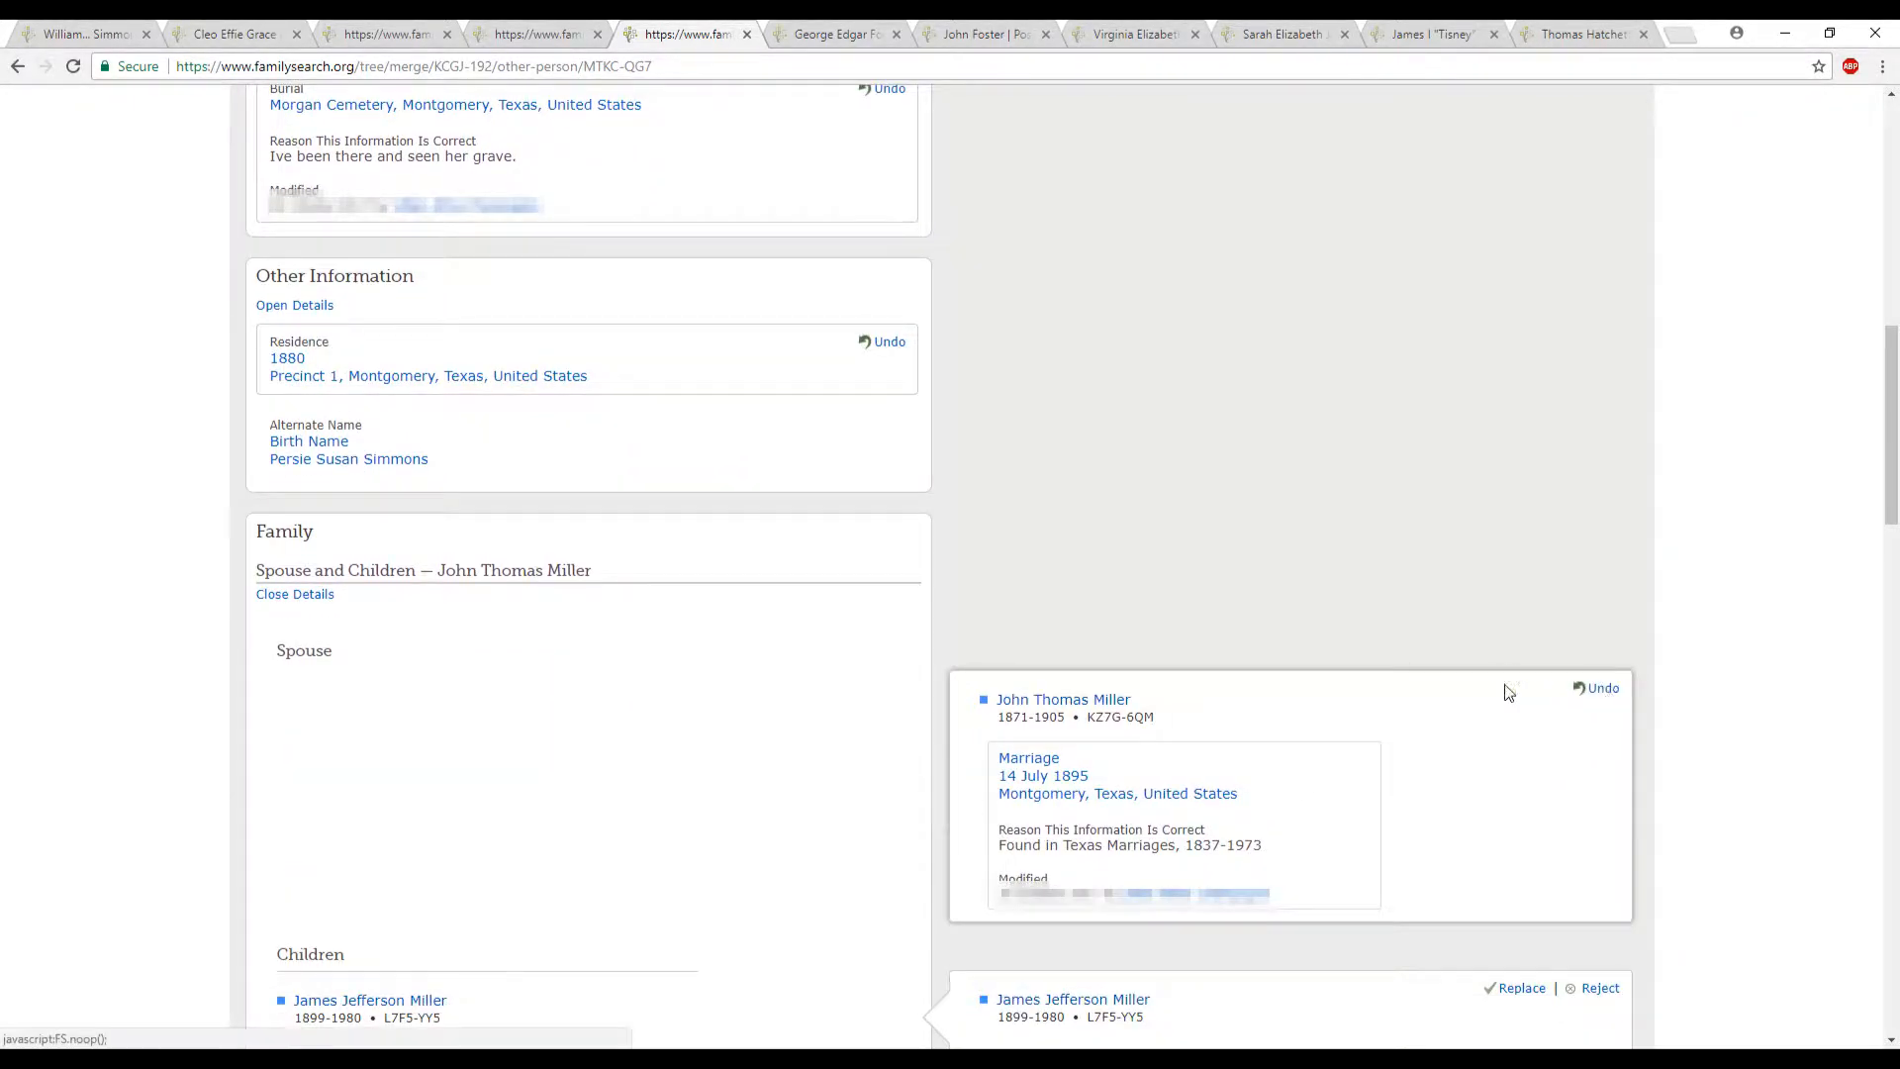
{"action": "left_click", "coordinate": [1506, 687]}
{"action": "scroll", "coordinate": [1505, 683], "scroll_direction": "down", "scroll_amount": 4}
{"action": "left_click", "coordinate": [1520, 594]}
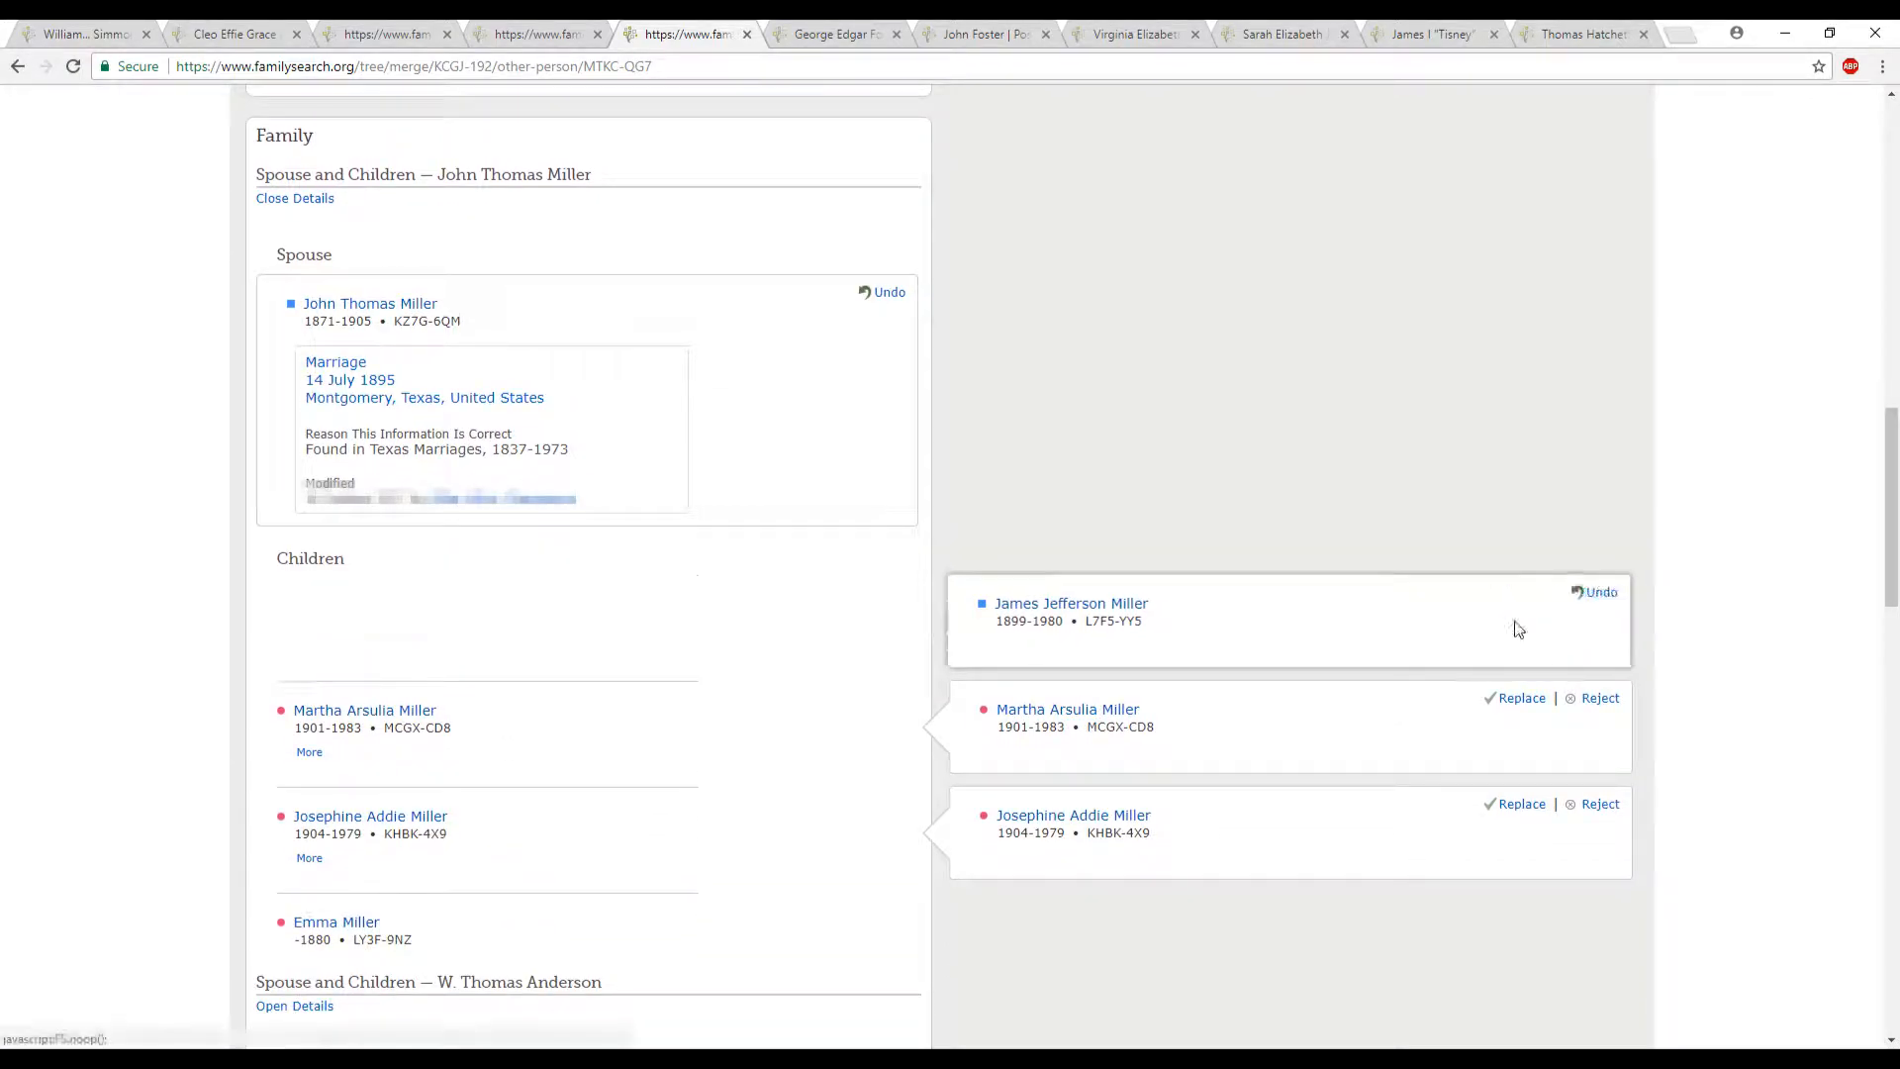
{"action": "left_click", "coordinate": [1520, 697]}
{"action": "left_click", "coordinate": [1515, 804]}
- Add the duplicate's second spouse with the 17 July 1905 marriage and the child born in 1907
{"action": "scroll", "coordinate": [1472, 683], "scroll_direction": "down", "scroll_amount": 5}
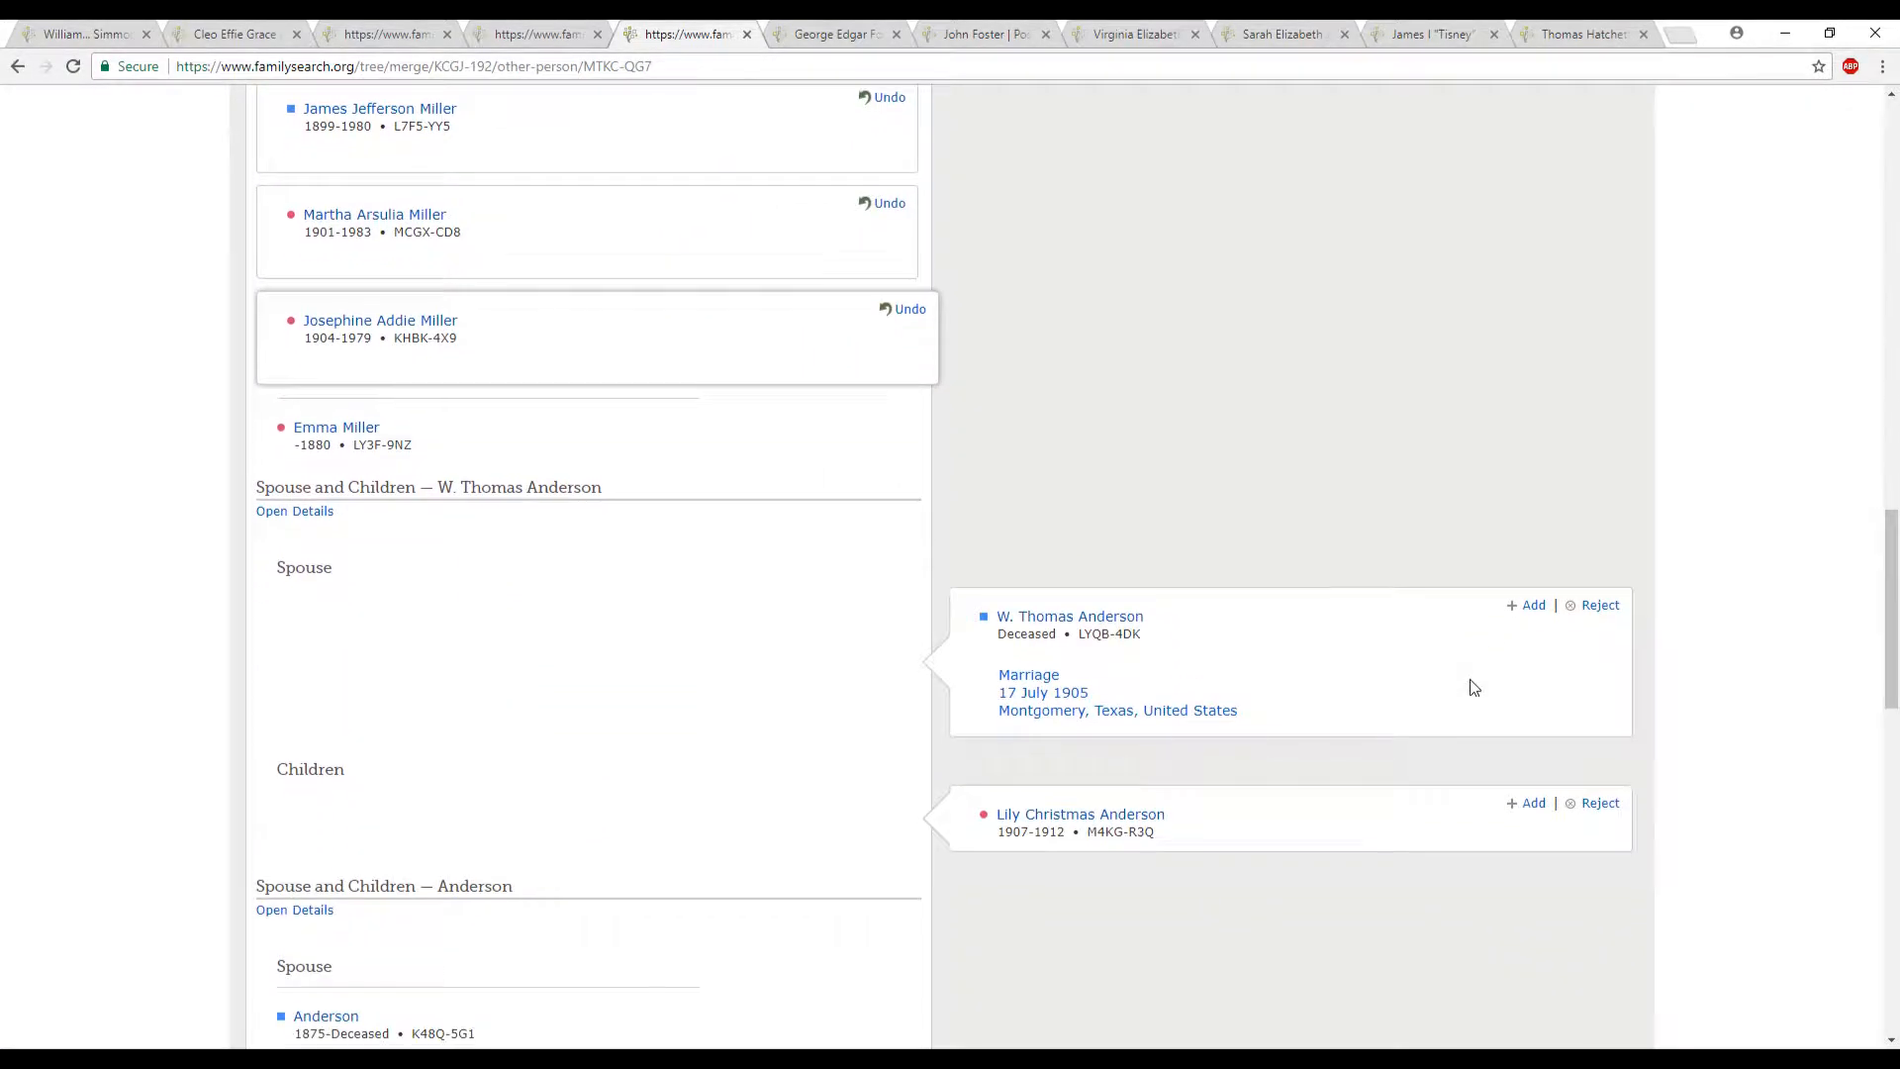
{"action": "left_click", "coordinate": [1532, 606]}
{"action": "left_click", "coordinate": [1533, 803]}
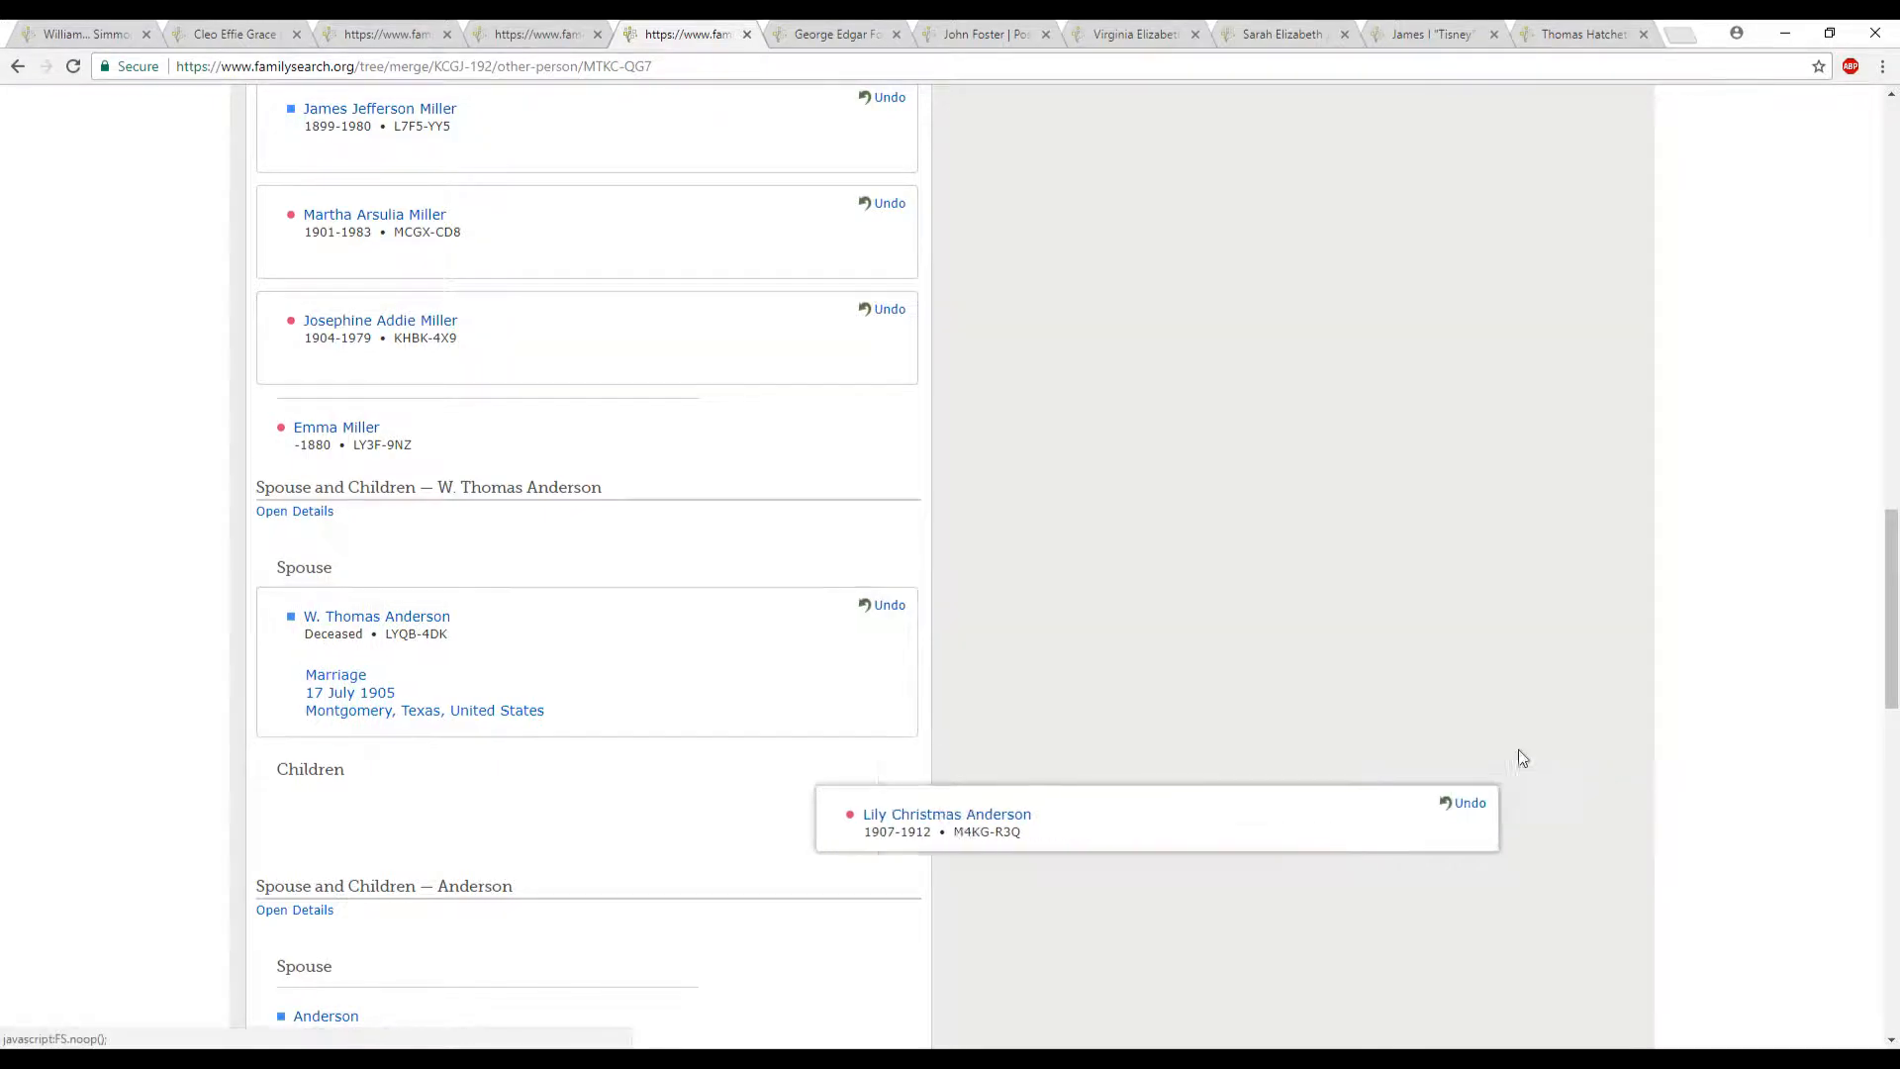
- Add the duplicate's parents entry, which has a differently named mother, to the surviving person
{"action": "scroll", "coordinate": [1514, 713], "scroll_direction": "down", "scroll_amount": 4}
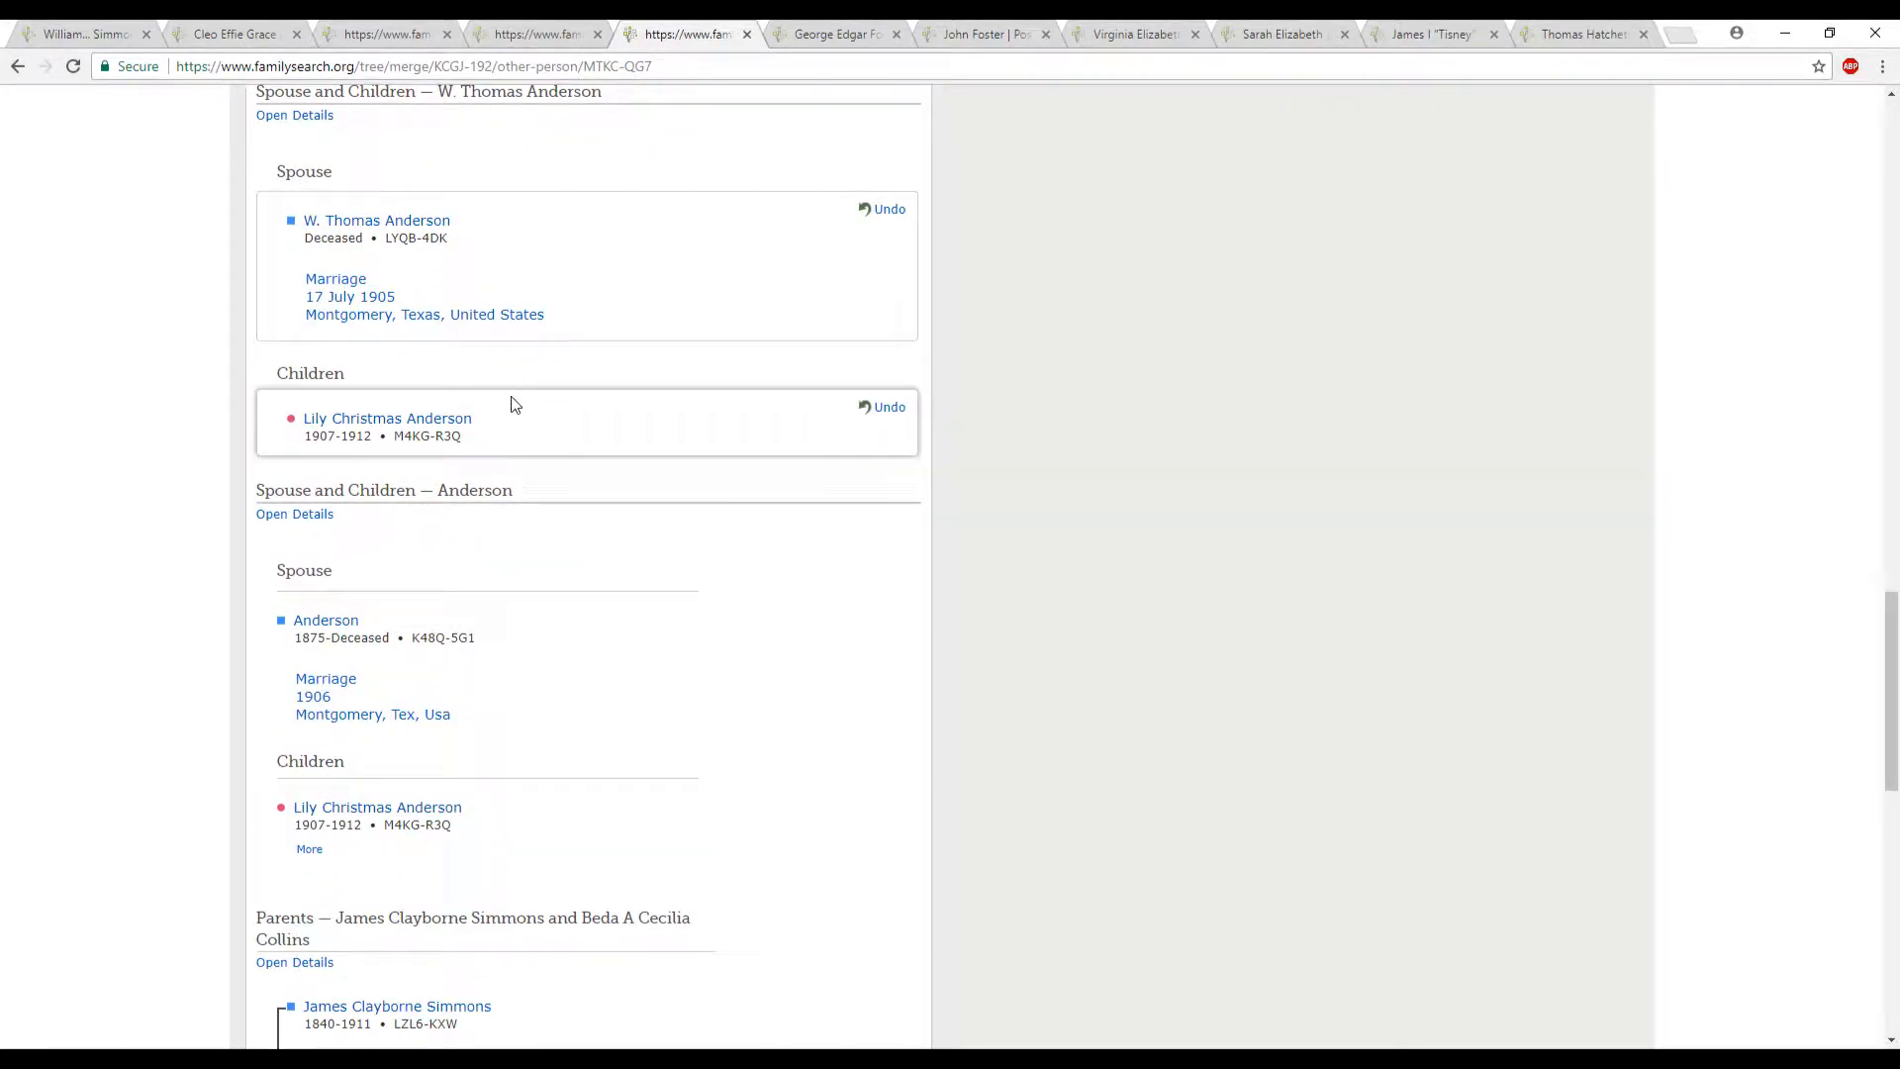
{"action": "scroll", "coordinate": [1362, 469], "scroll_direction": "down", "scroll_amount": 6}
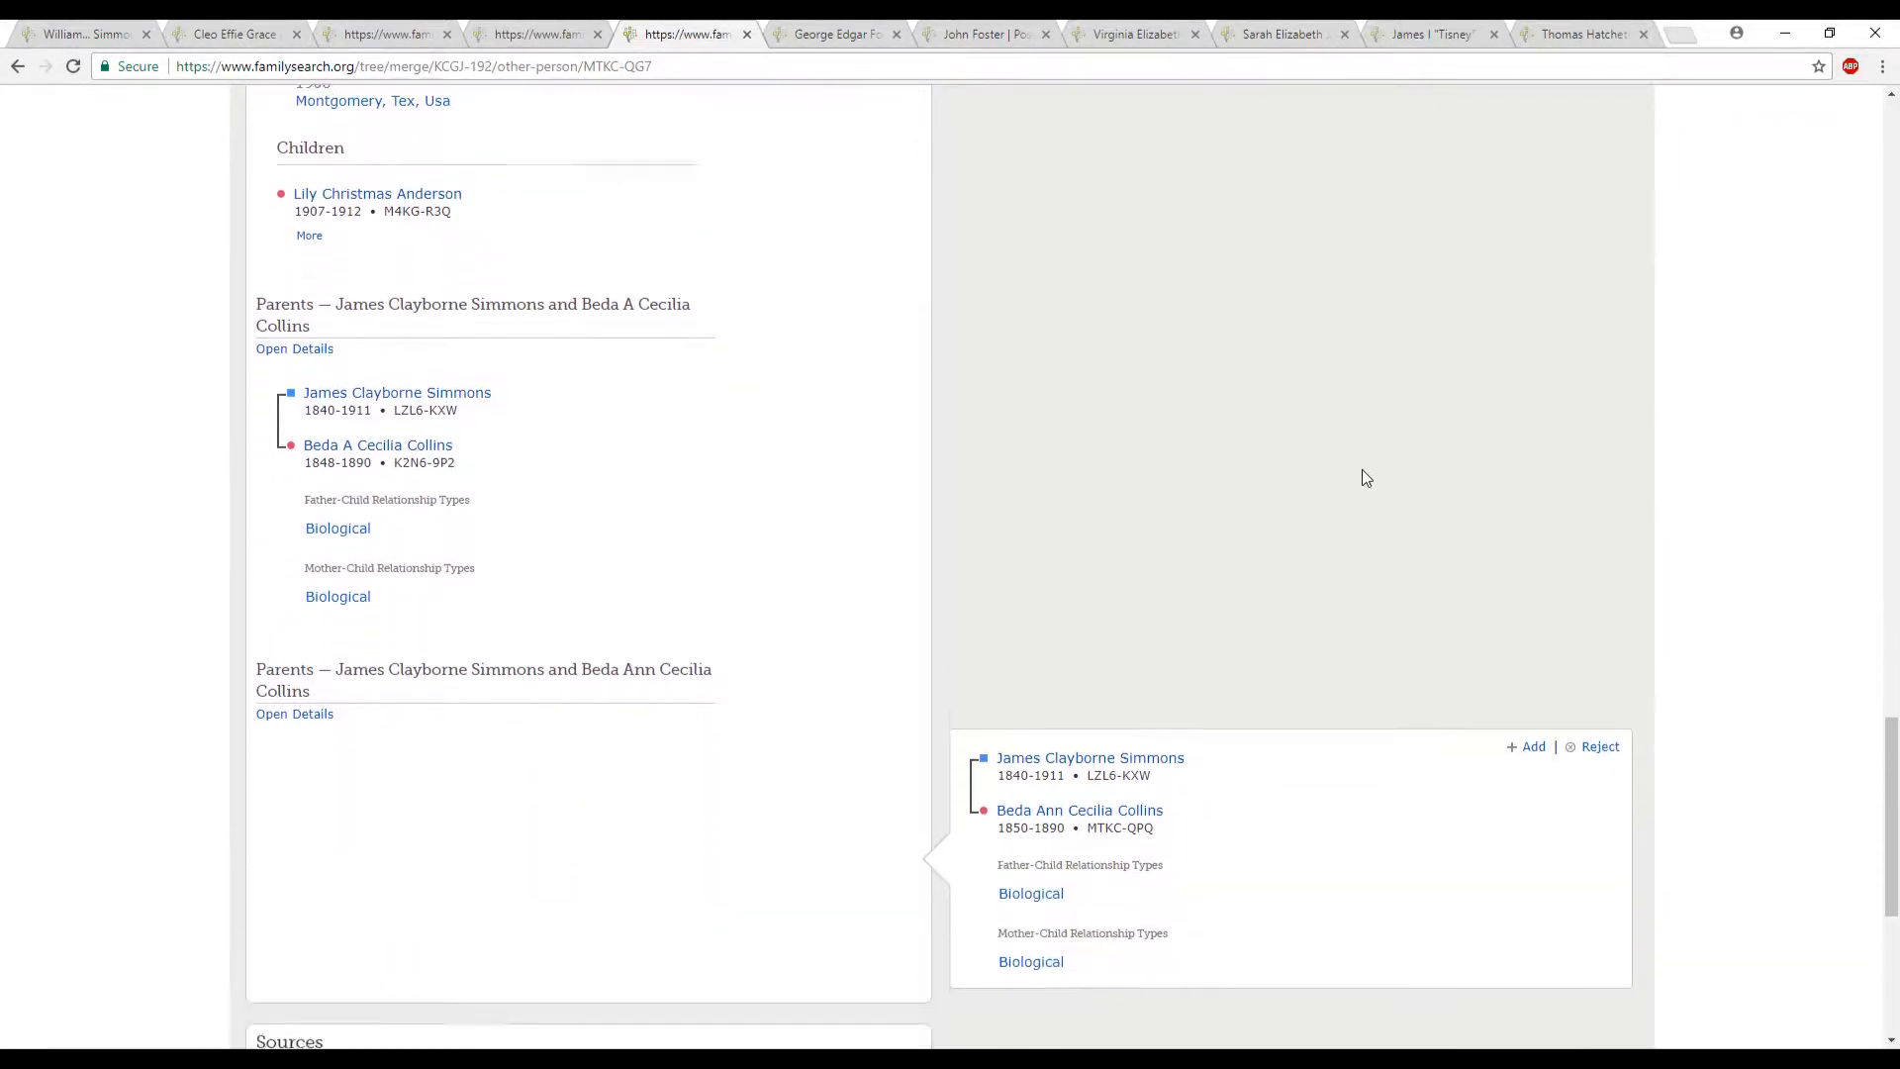
{"action": "scroll", "coordinate": [1362, 469], "scroll_direction": "down", "scroll_amount": 2}
{"action": "left_click", "coordinate": [1531, 569]}
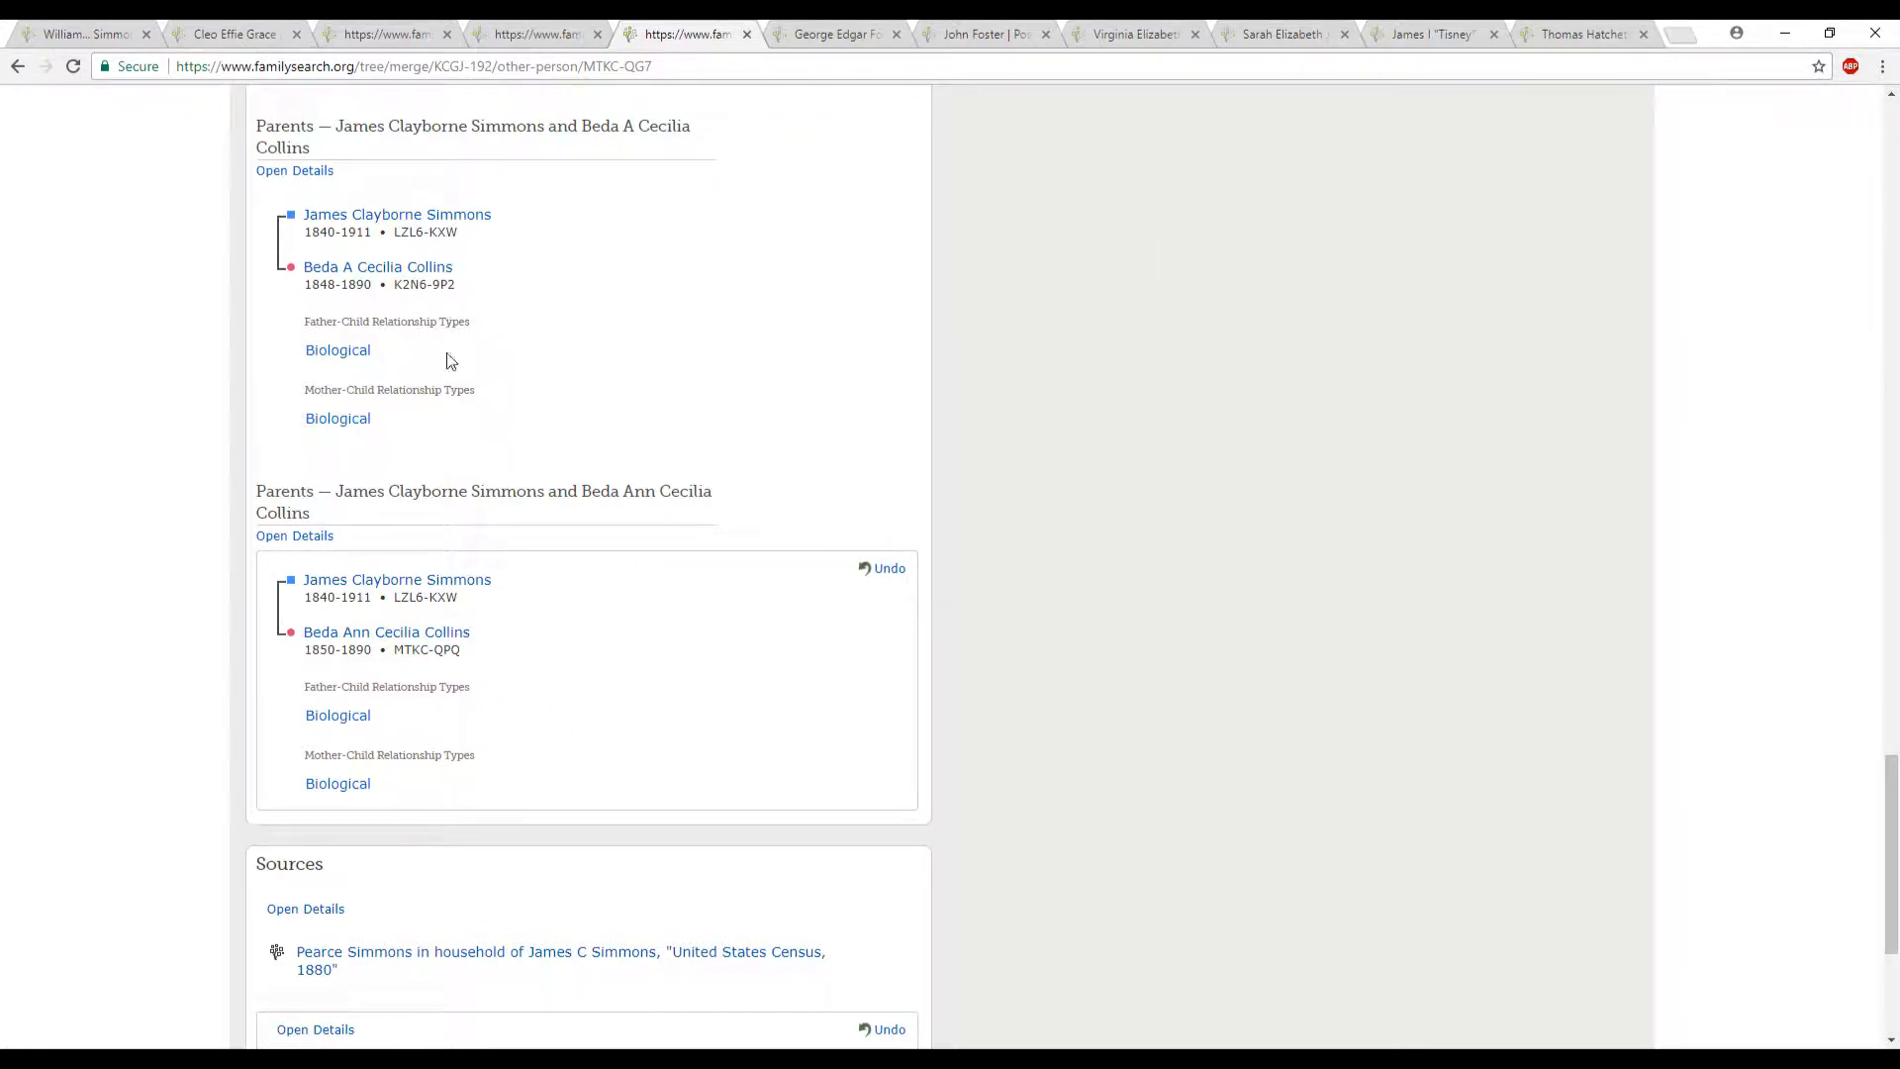
- Continue from the reviewed selections, give "Similar info" as the reason the merge is correct, and finish the merge
{"action": "scroll", "coordinate": [1139, 569], "scroll_direction": "down", "scroll_amount": 4}
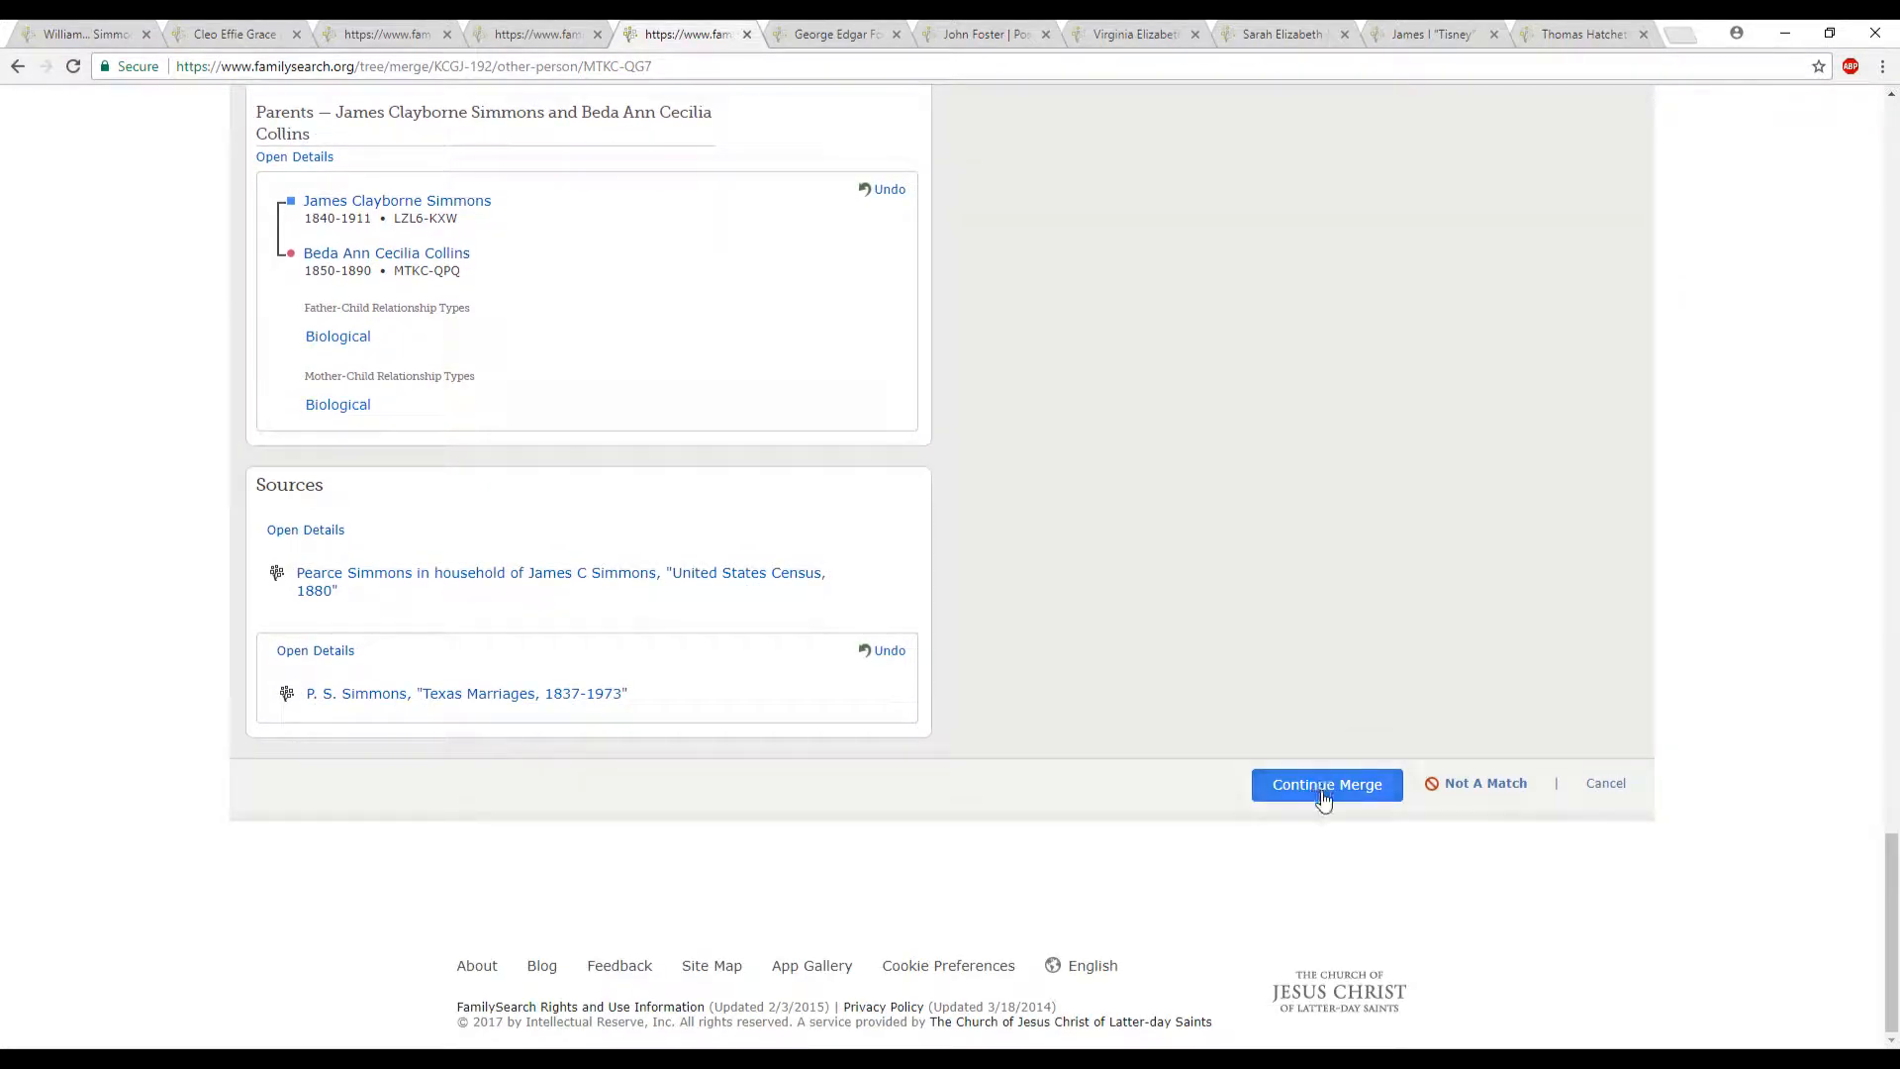
{"action": "left_click", "coordinate": [1324, 798]}
{"action": "left_click", "coordinate": [1163, 530]}
{"action": "type", "text": "same indo"}
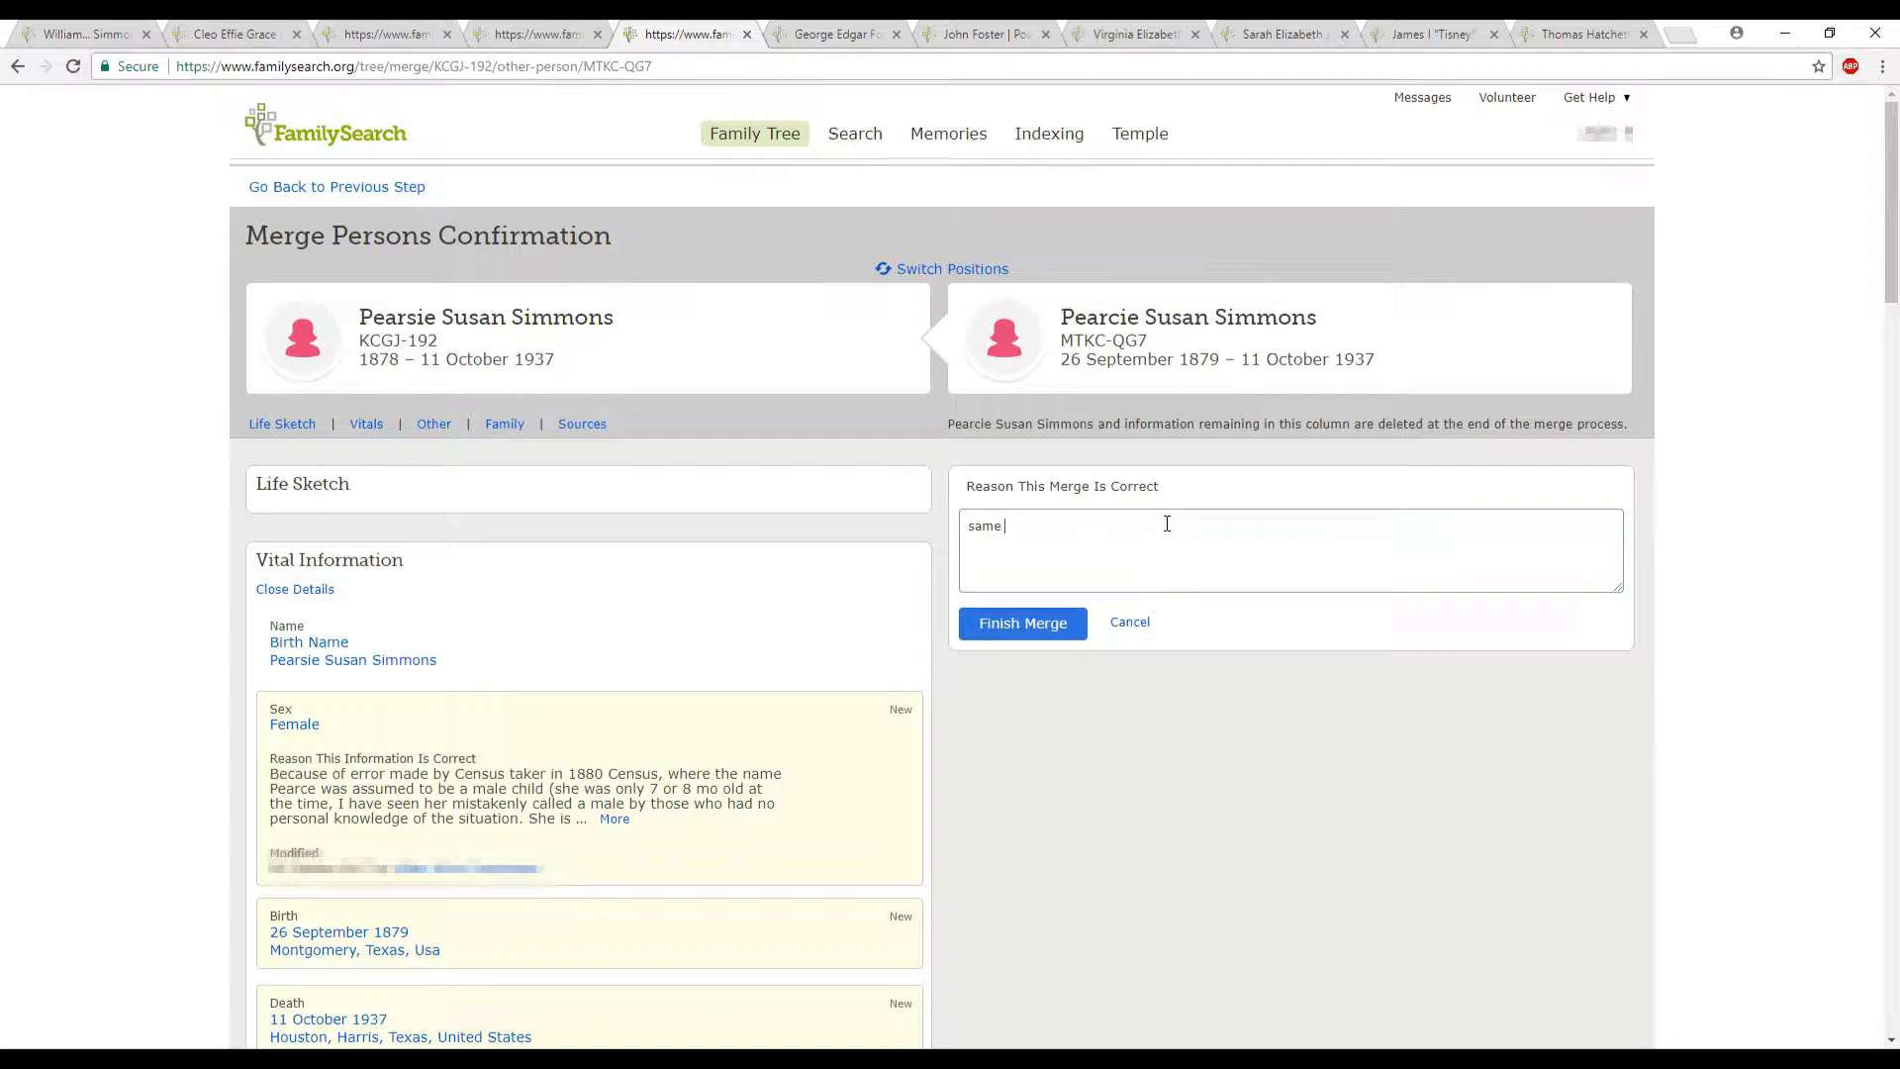
{"action": "key", "text": "BackSpace"}
{"action": "key", "text": "BackSpace"}
{"action": "key", "text": "BackSpace"}
{"action": "key", "text": "BackSpace"}
{"action": "key", "text": "BackSpace"}
{"action": "key", "text": "BackSpace"}
{"action": "key", "text": "BackSpace"}
{"action": "key", "text": "BackSpace"}
{"action": "type", "text": "Similar info"}
{"action": "left_click", "coordinate": [1073, 621]}
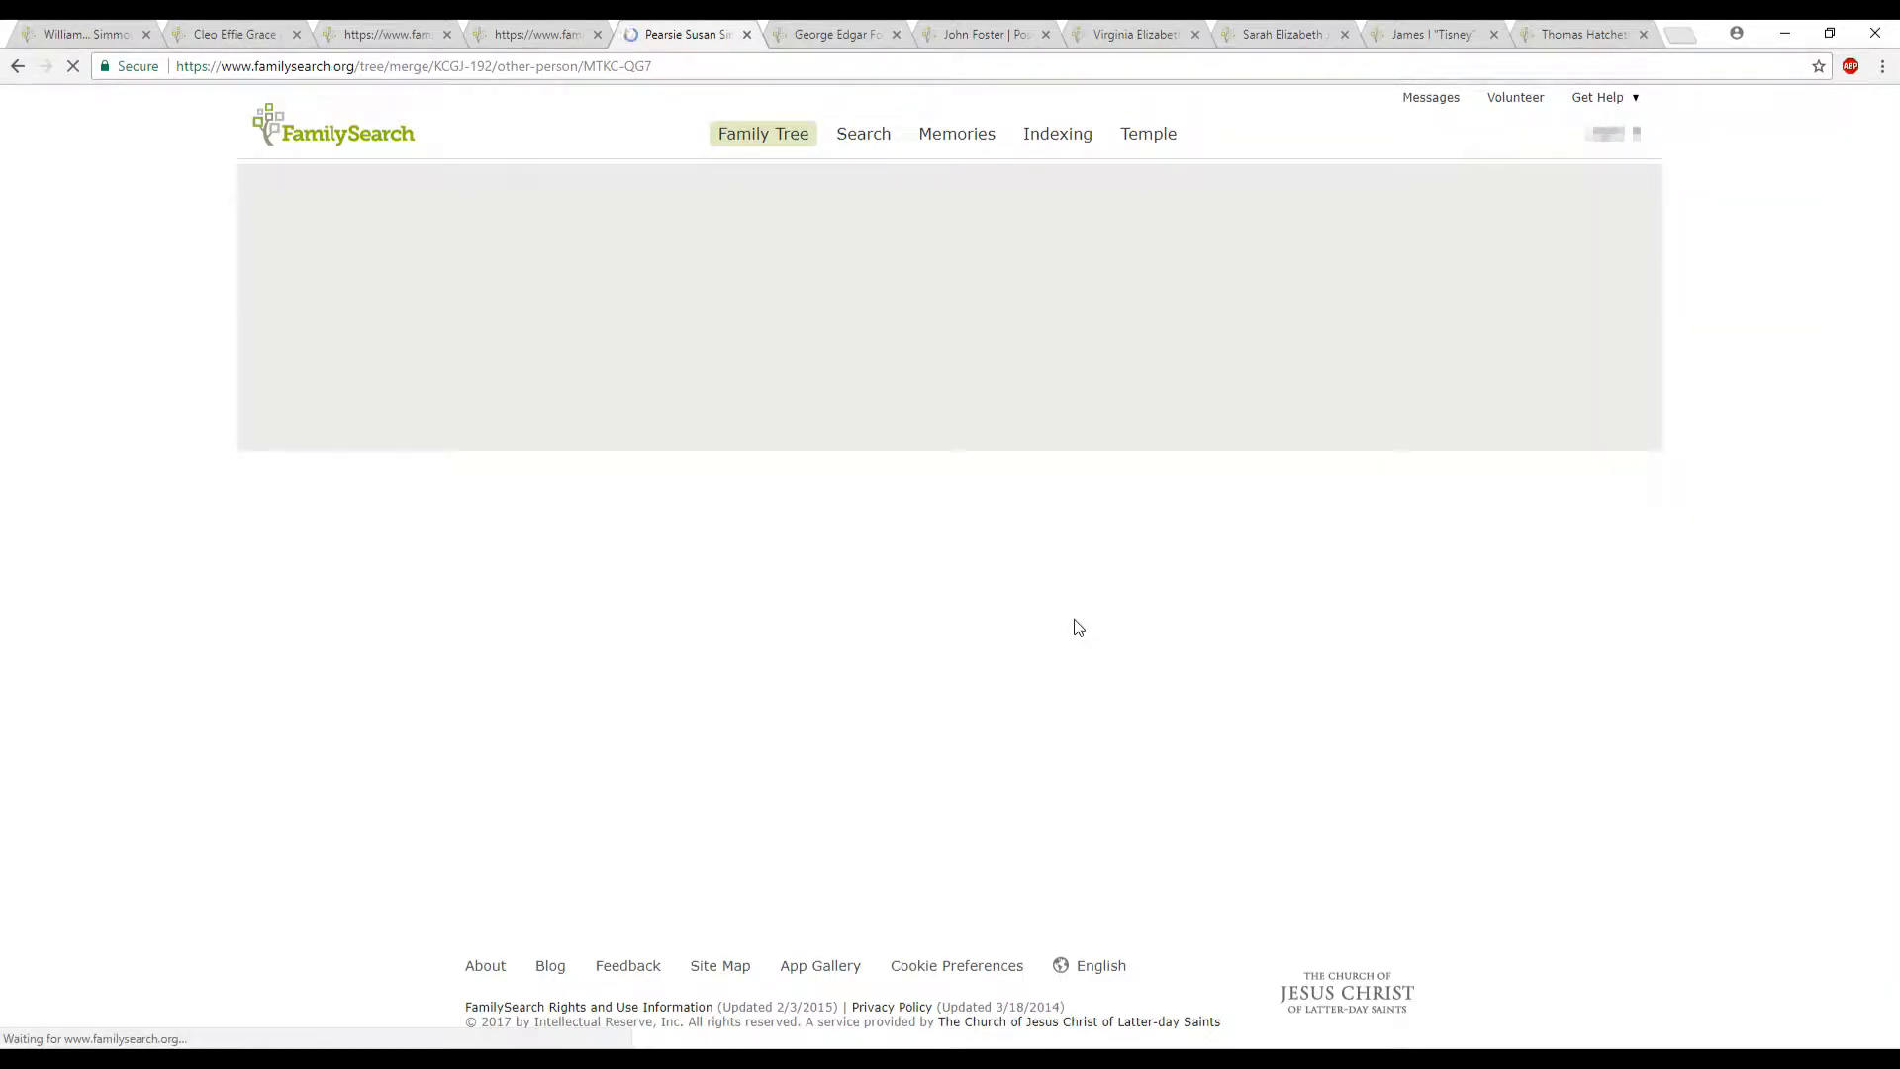
- Switch to the person in the next browser tab and open their list of possible duplicates
{"action": "key", "text": "ctrl+Tab"}
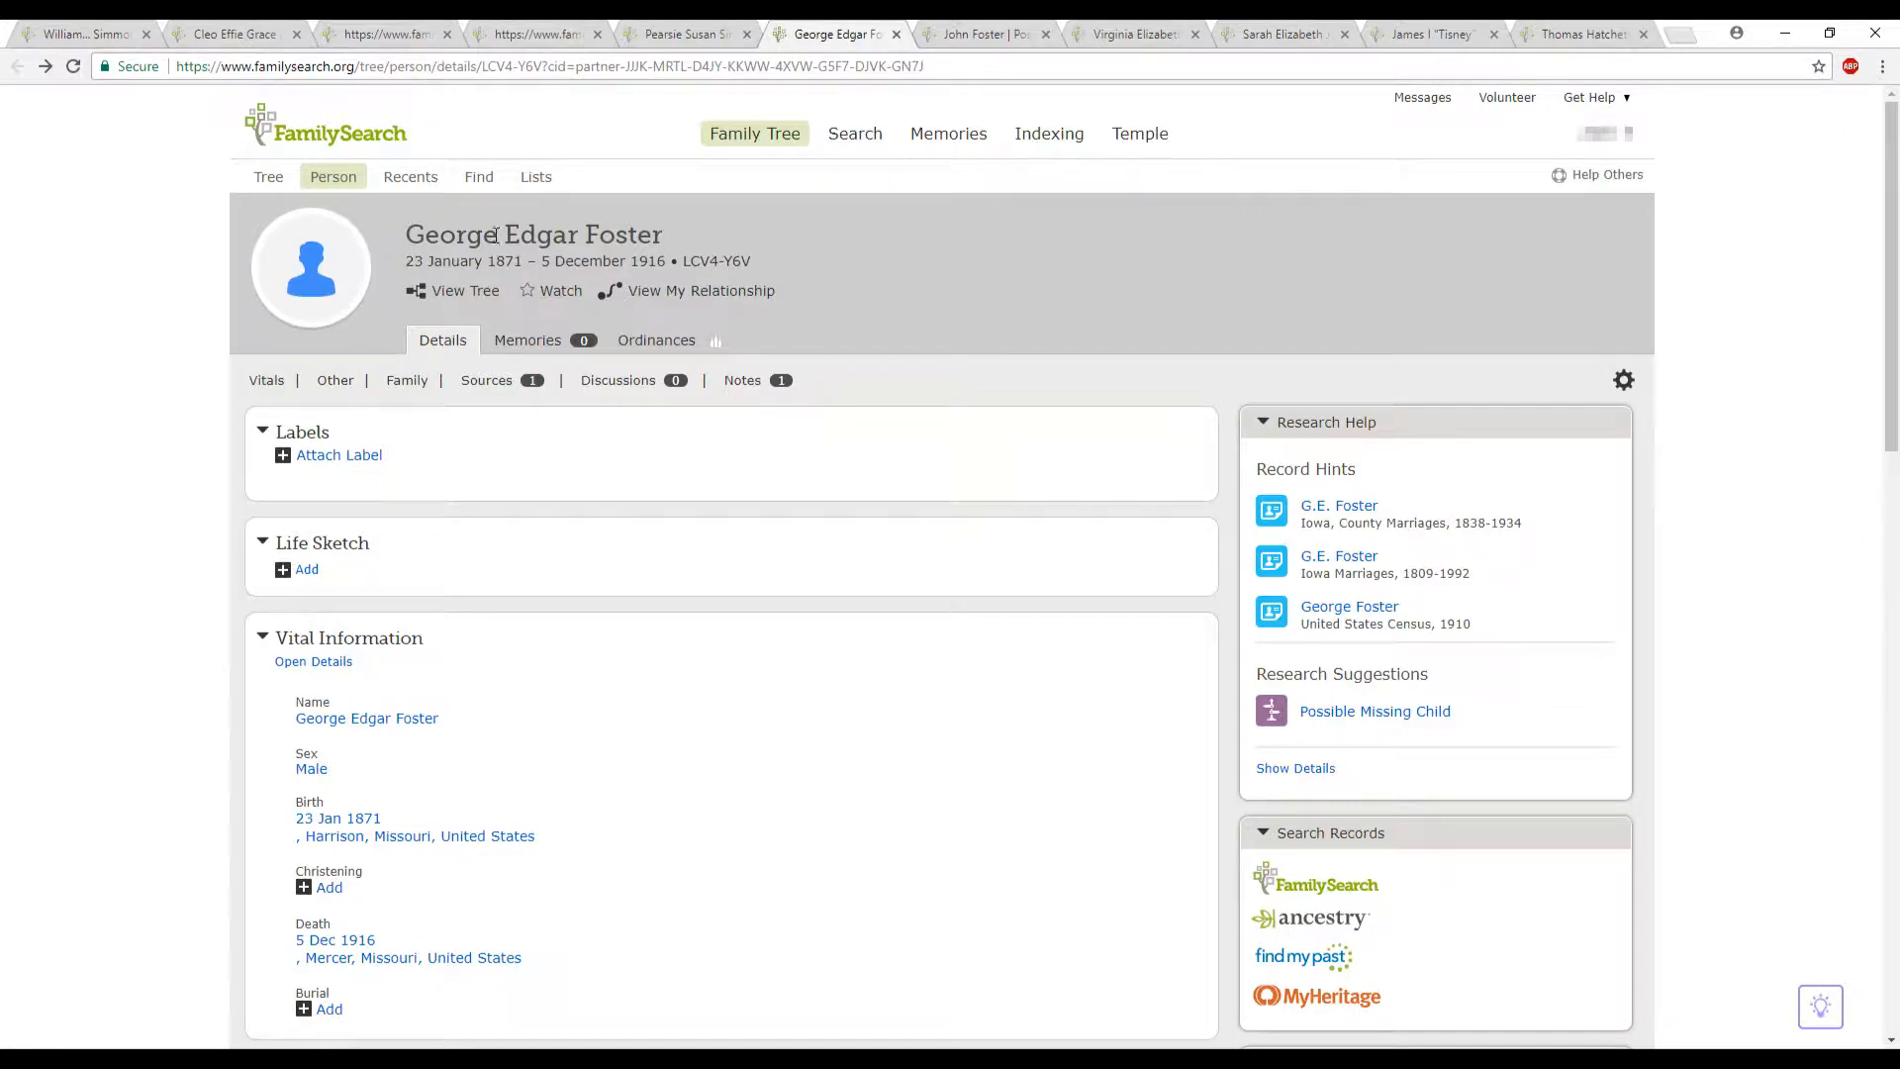
{"action": "scroll", "coordinate": [1198, 342], "scroll_direction": "down", "scroll_amount": 10}
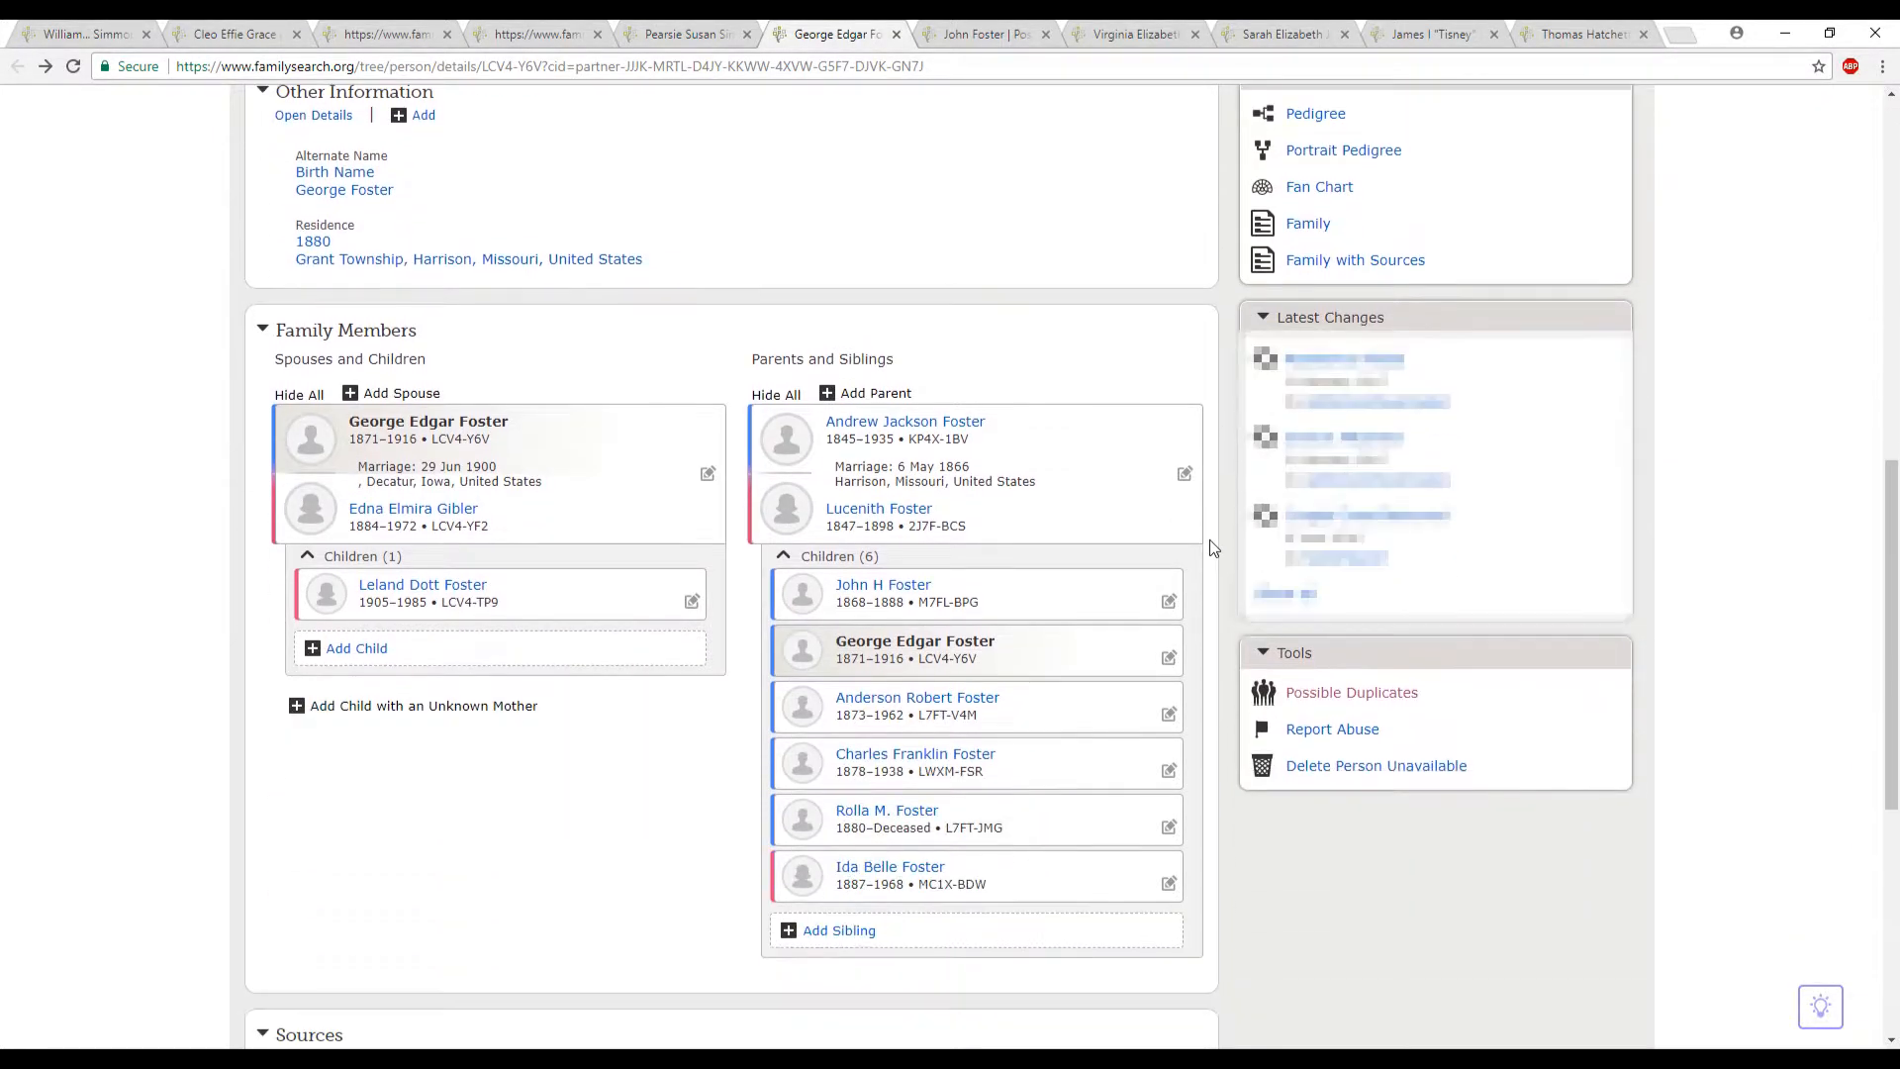
{"action": "left_click", "coordinate": [1307, 696]}
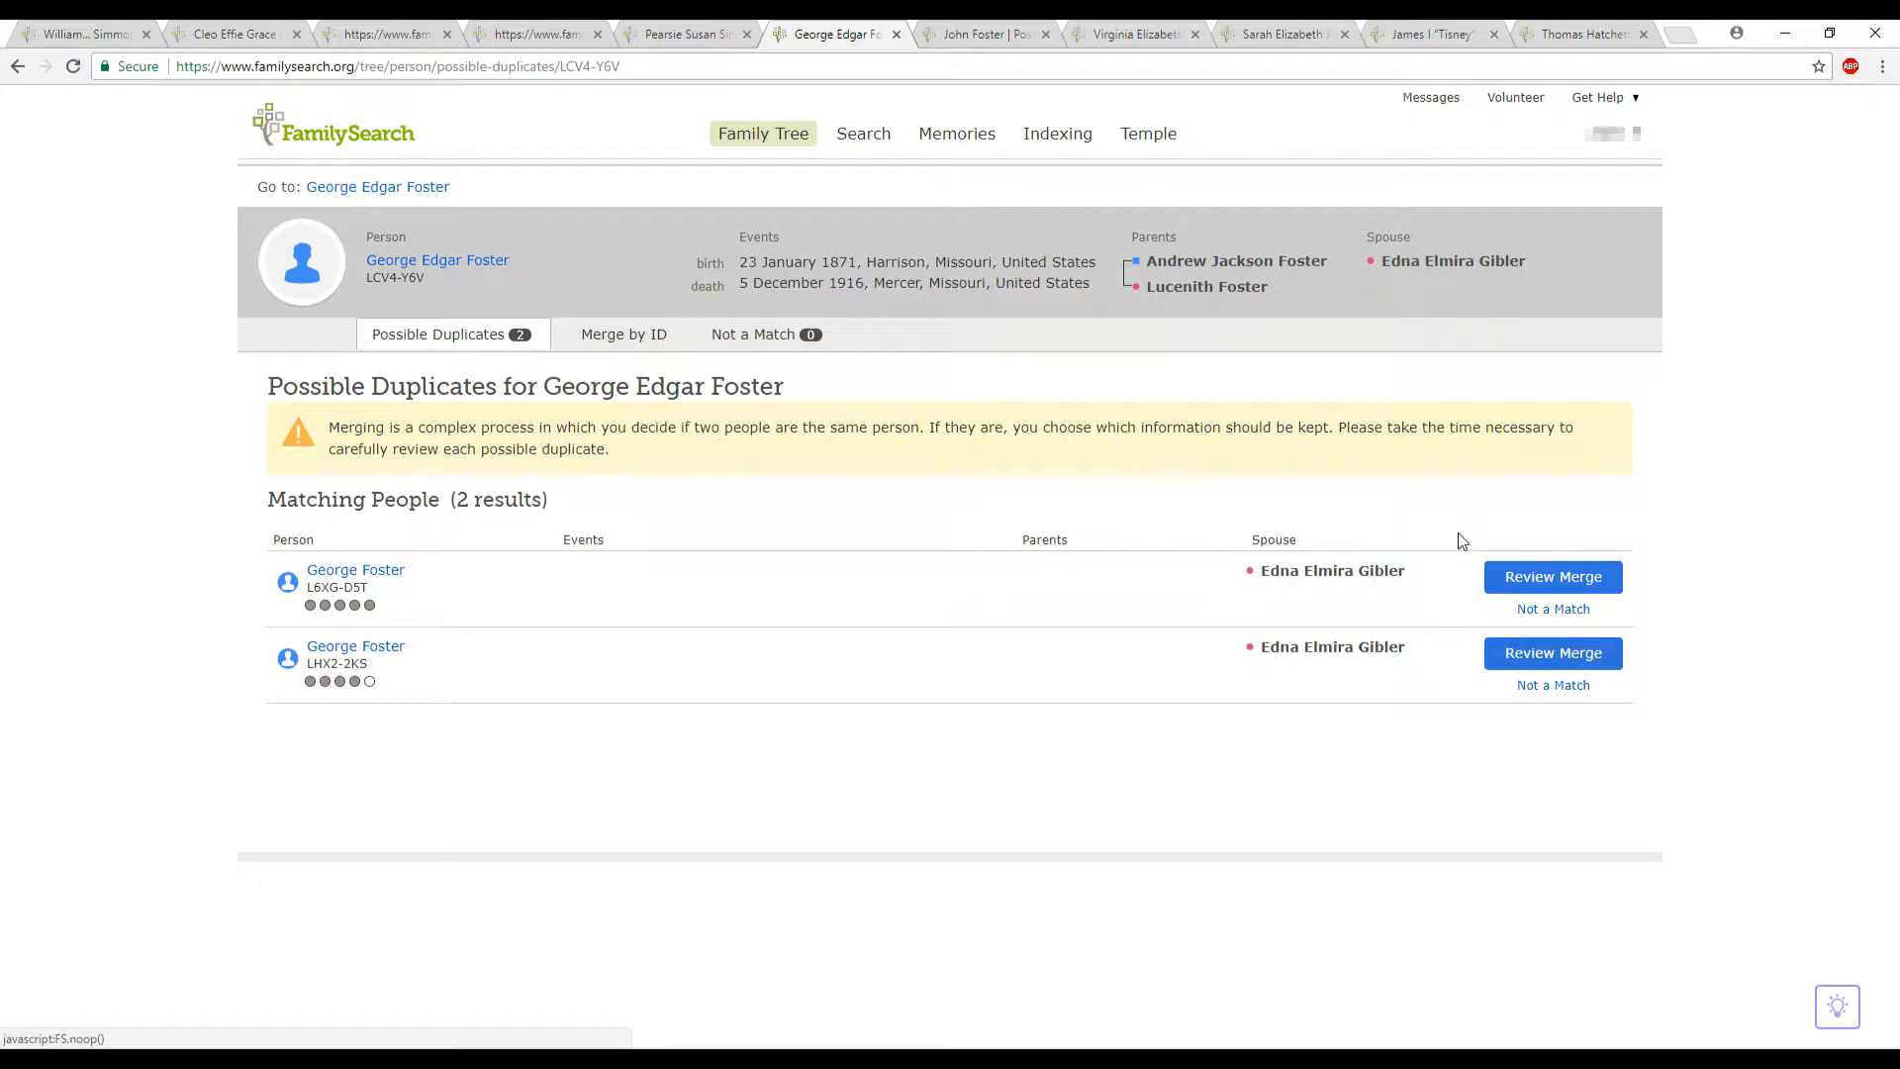
- Check the current person's list of records marked as not a match, and return to the possible duplicates
{"action": "left_click", "coordinate": [754, 339]}
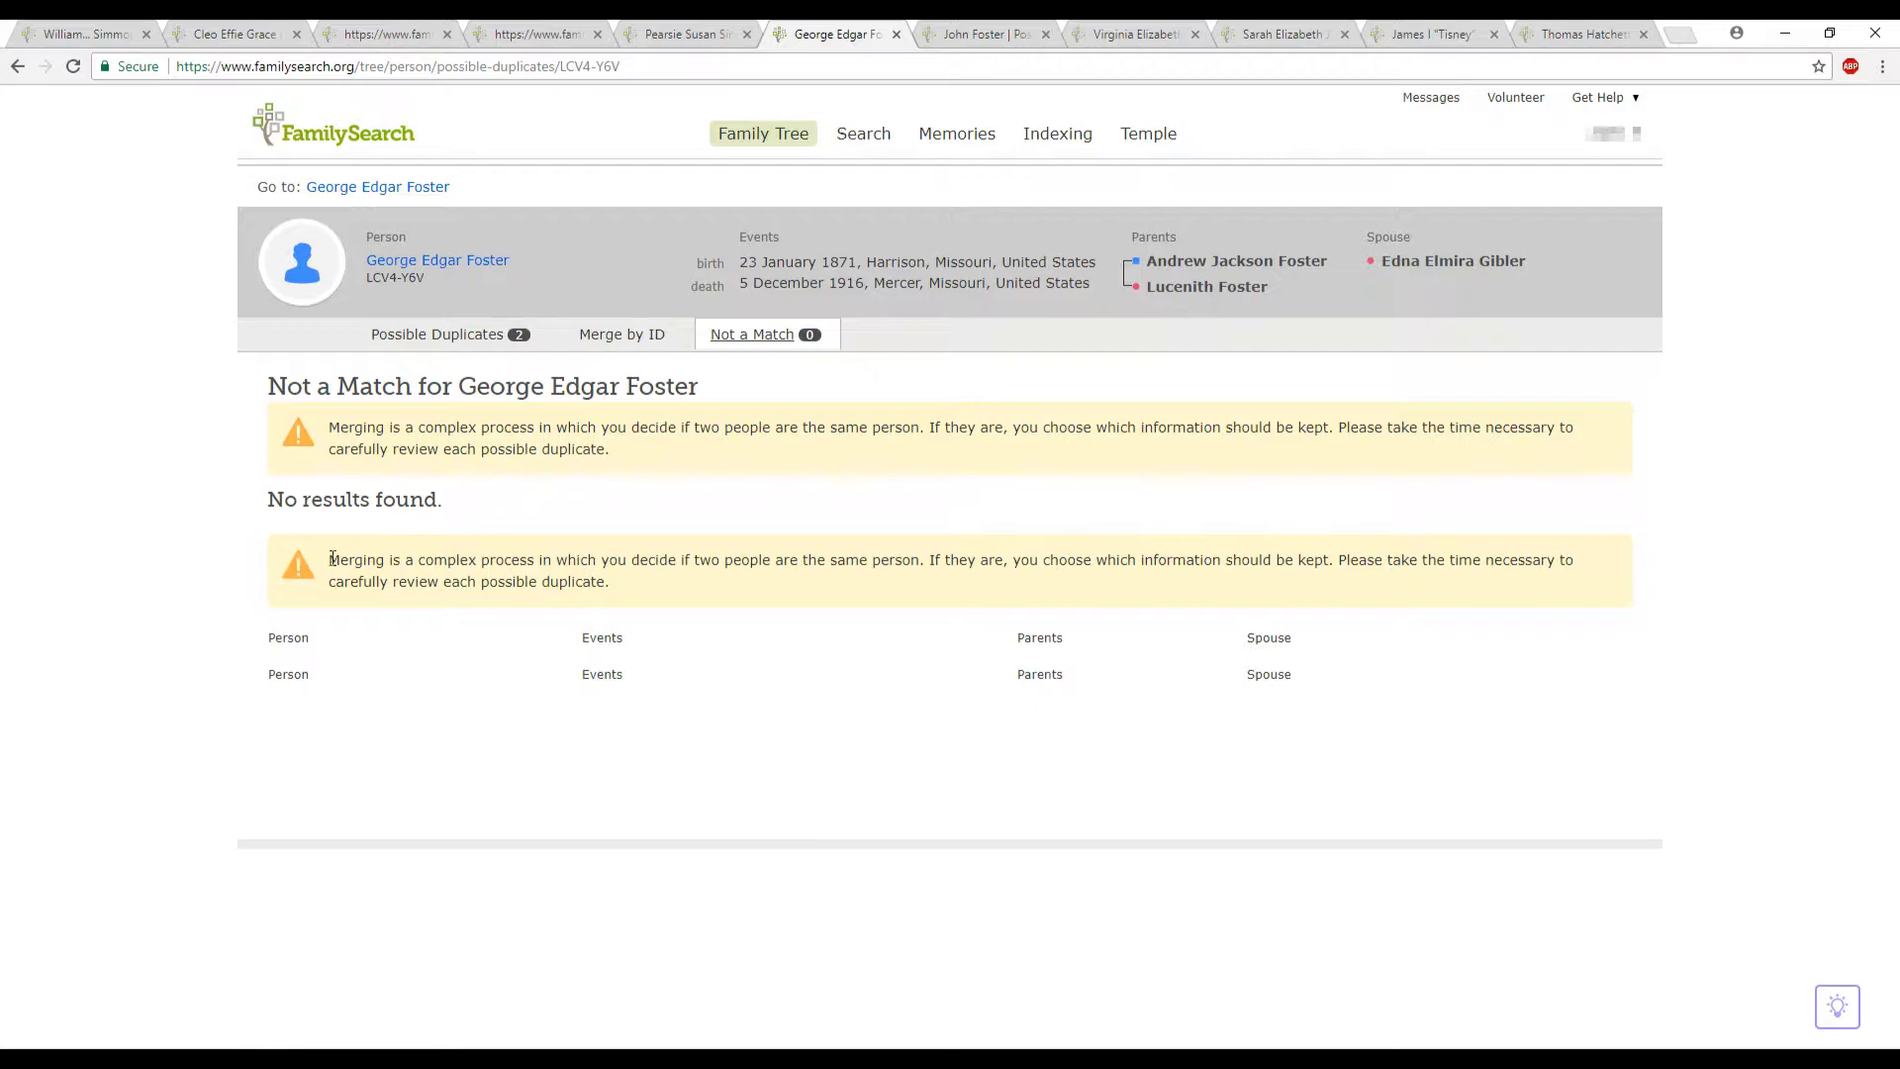
{"action": "left_click", "coordinate": [475, 345]}
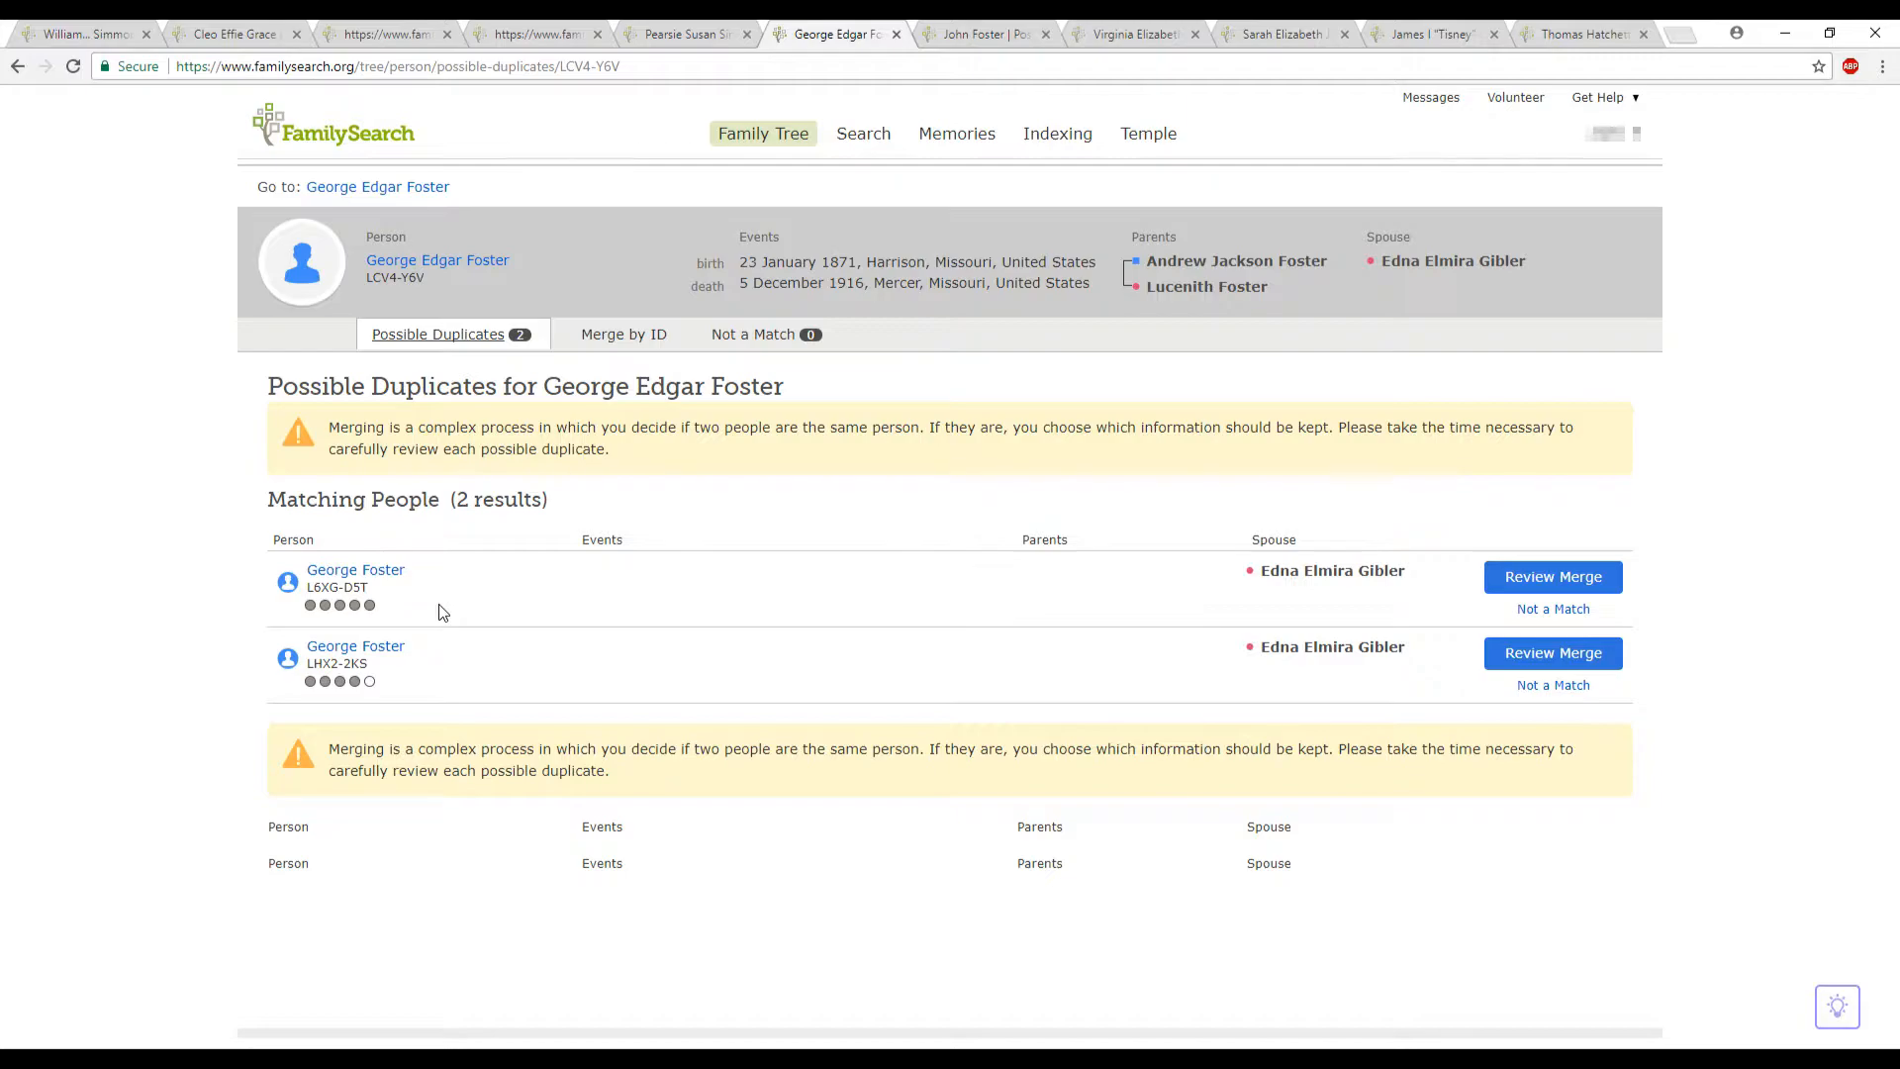
- Switch to the person three browser tabs ahead, open their possible duplicates, and view the records marked as not a match
{"action": "left_click", "coordinate": [1282, 33]}
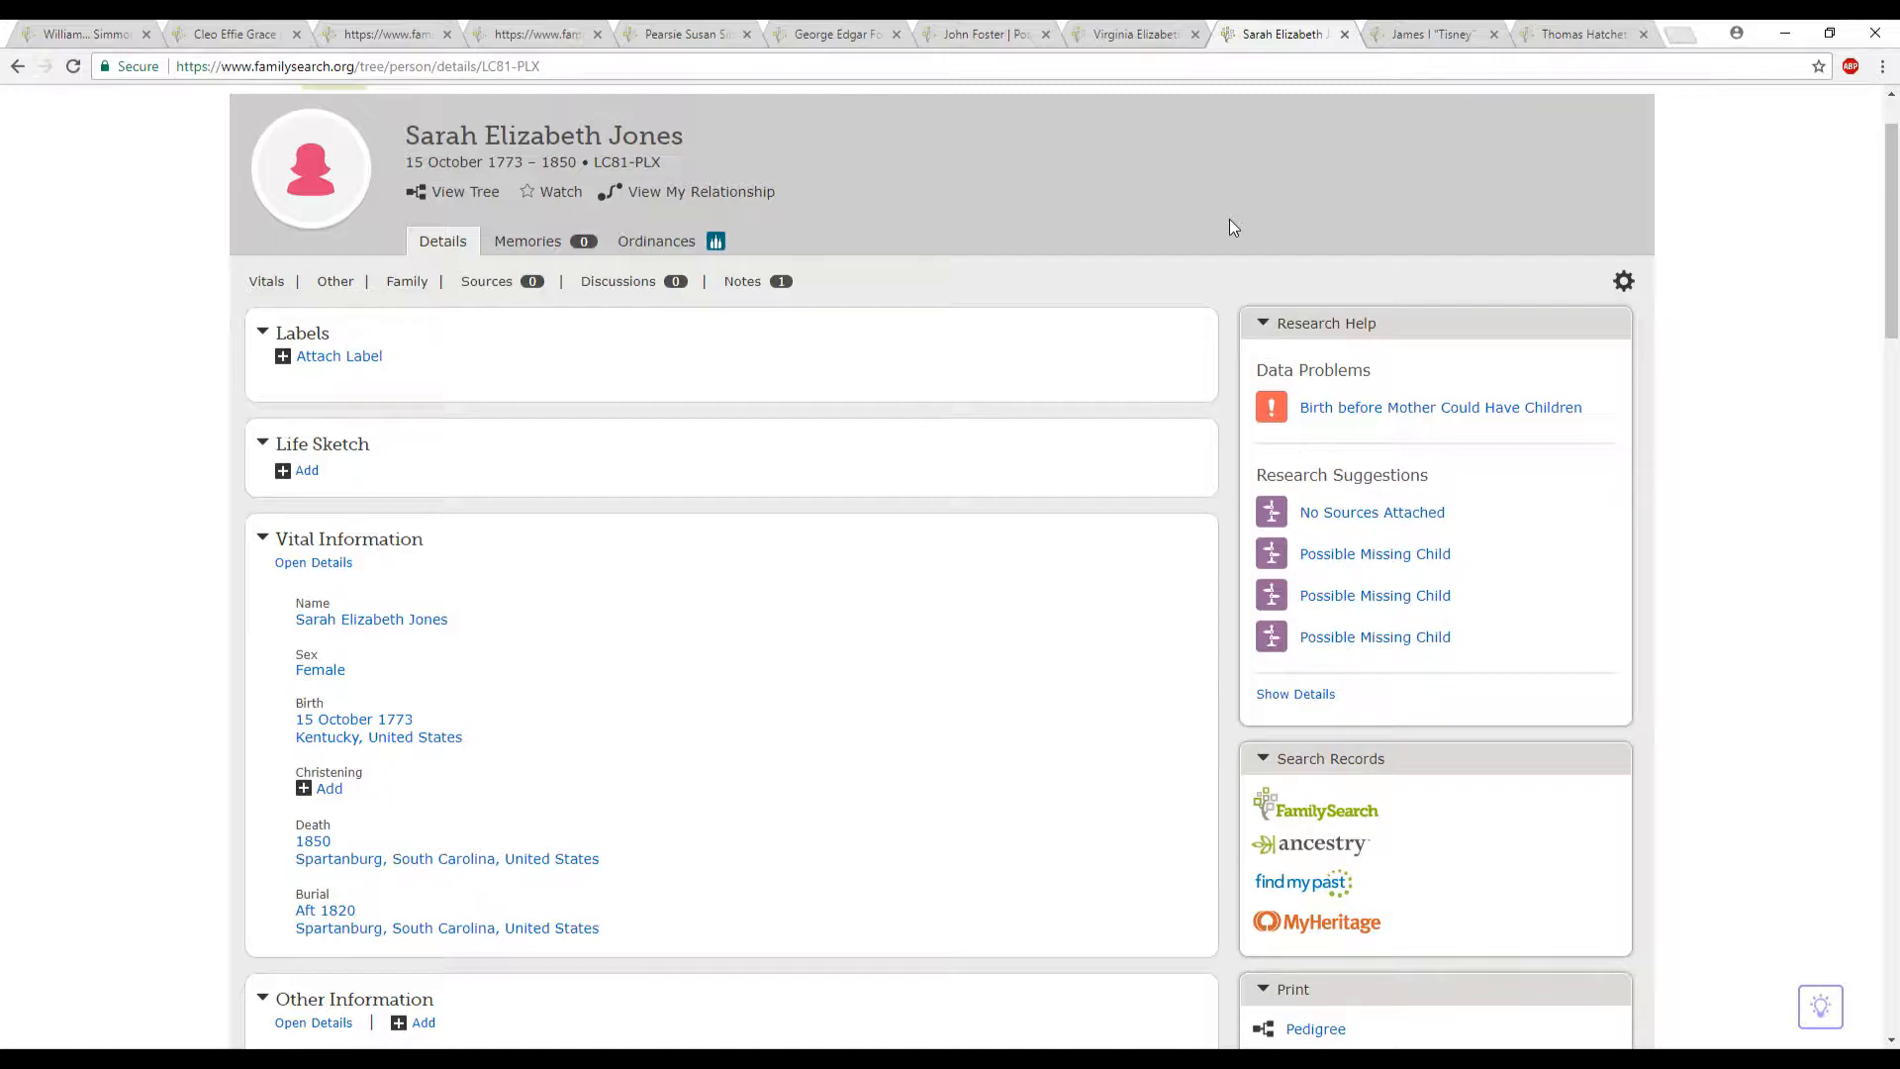
{"action": "scroll", "coordinate": [1225, 293], "scroll_direction": "down", "scroll_amount": 9}
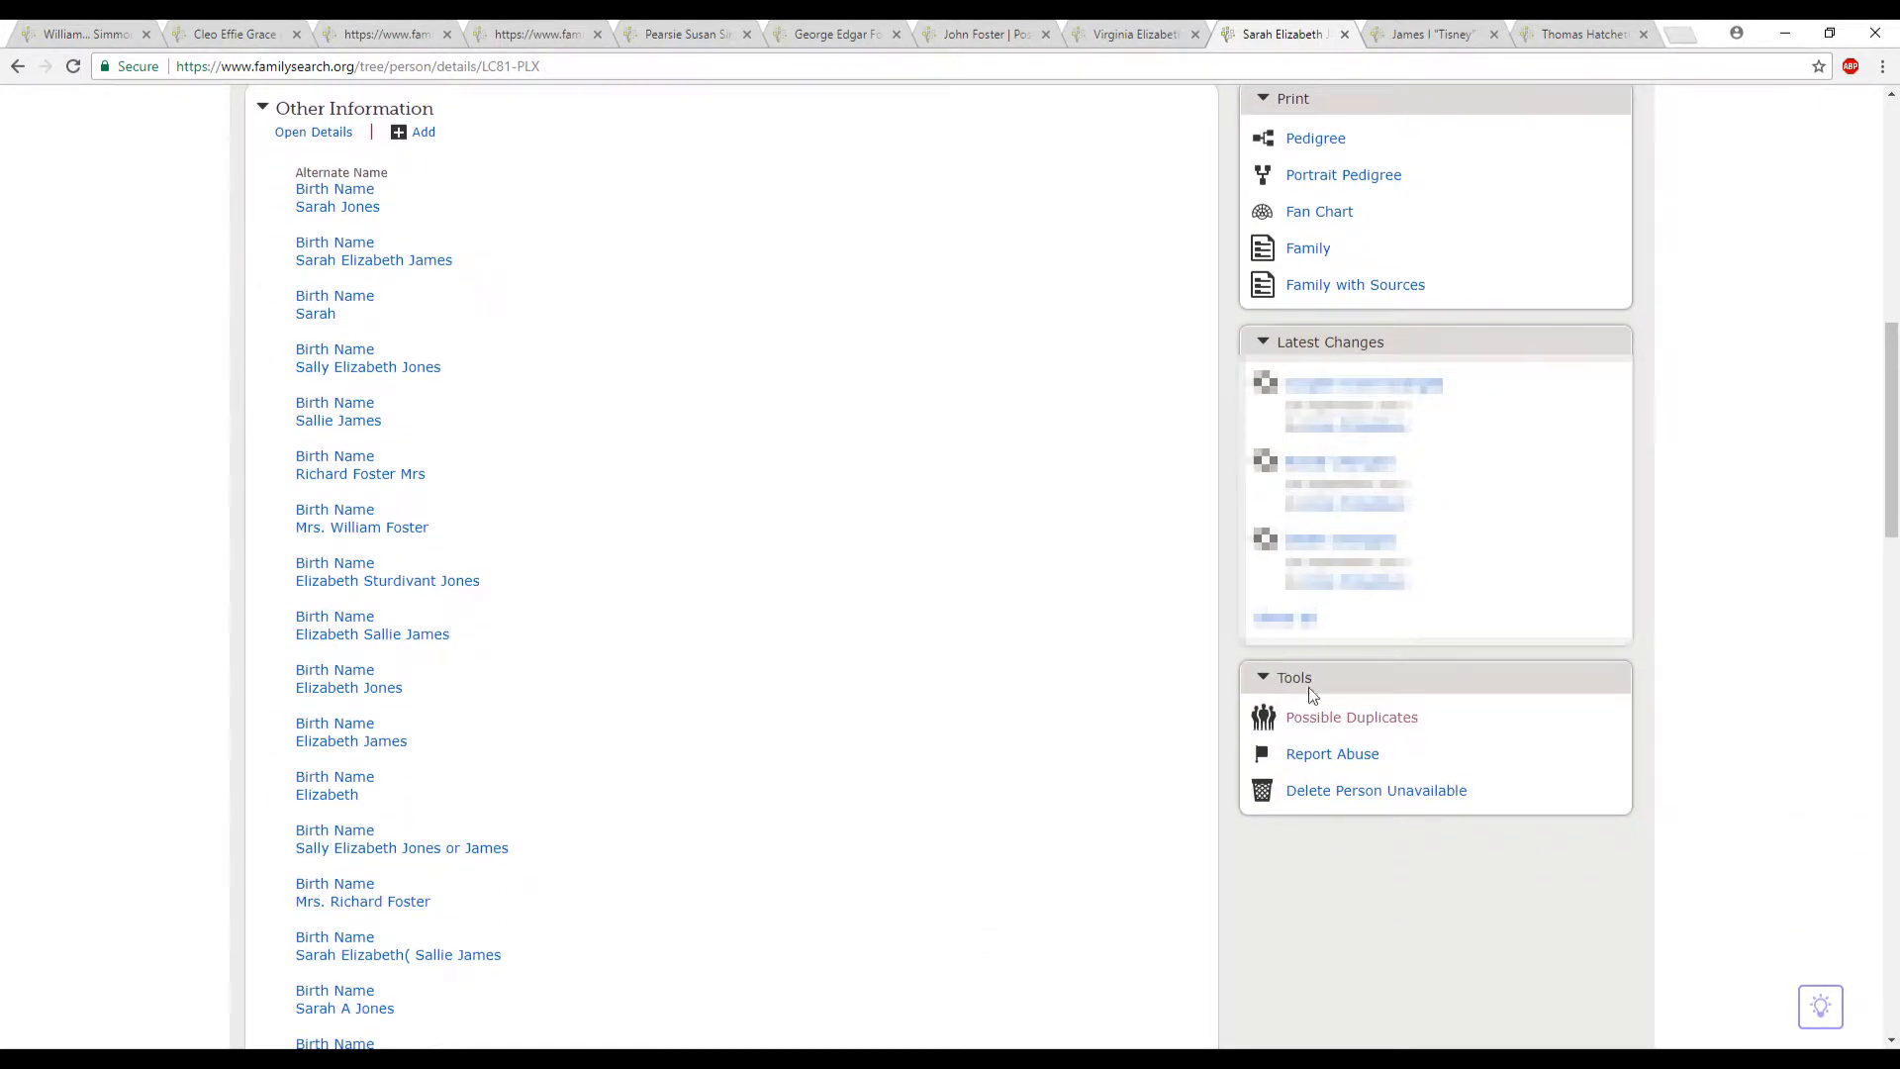
{"action": "left_click", "coordinate": [1317, 721]}
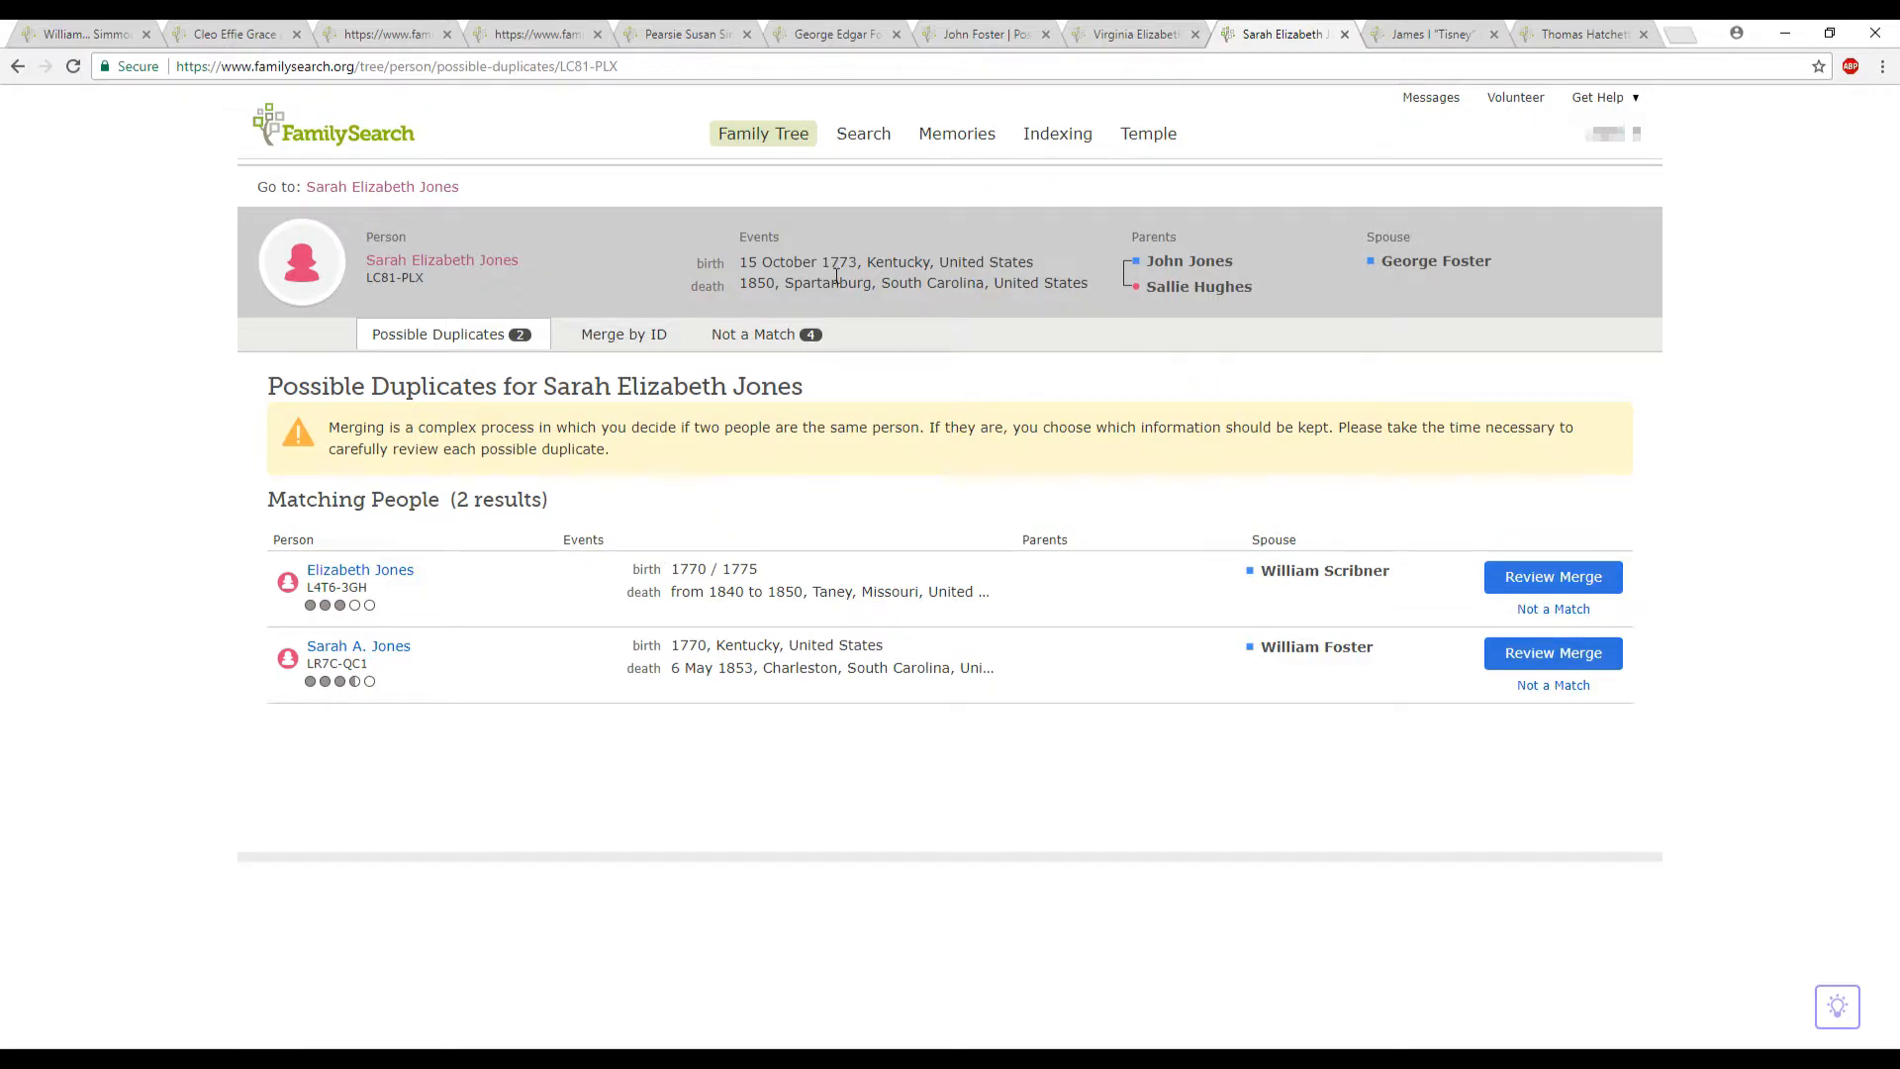
{"action": "left_click", "coordinate": [756, 336]}
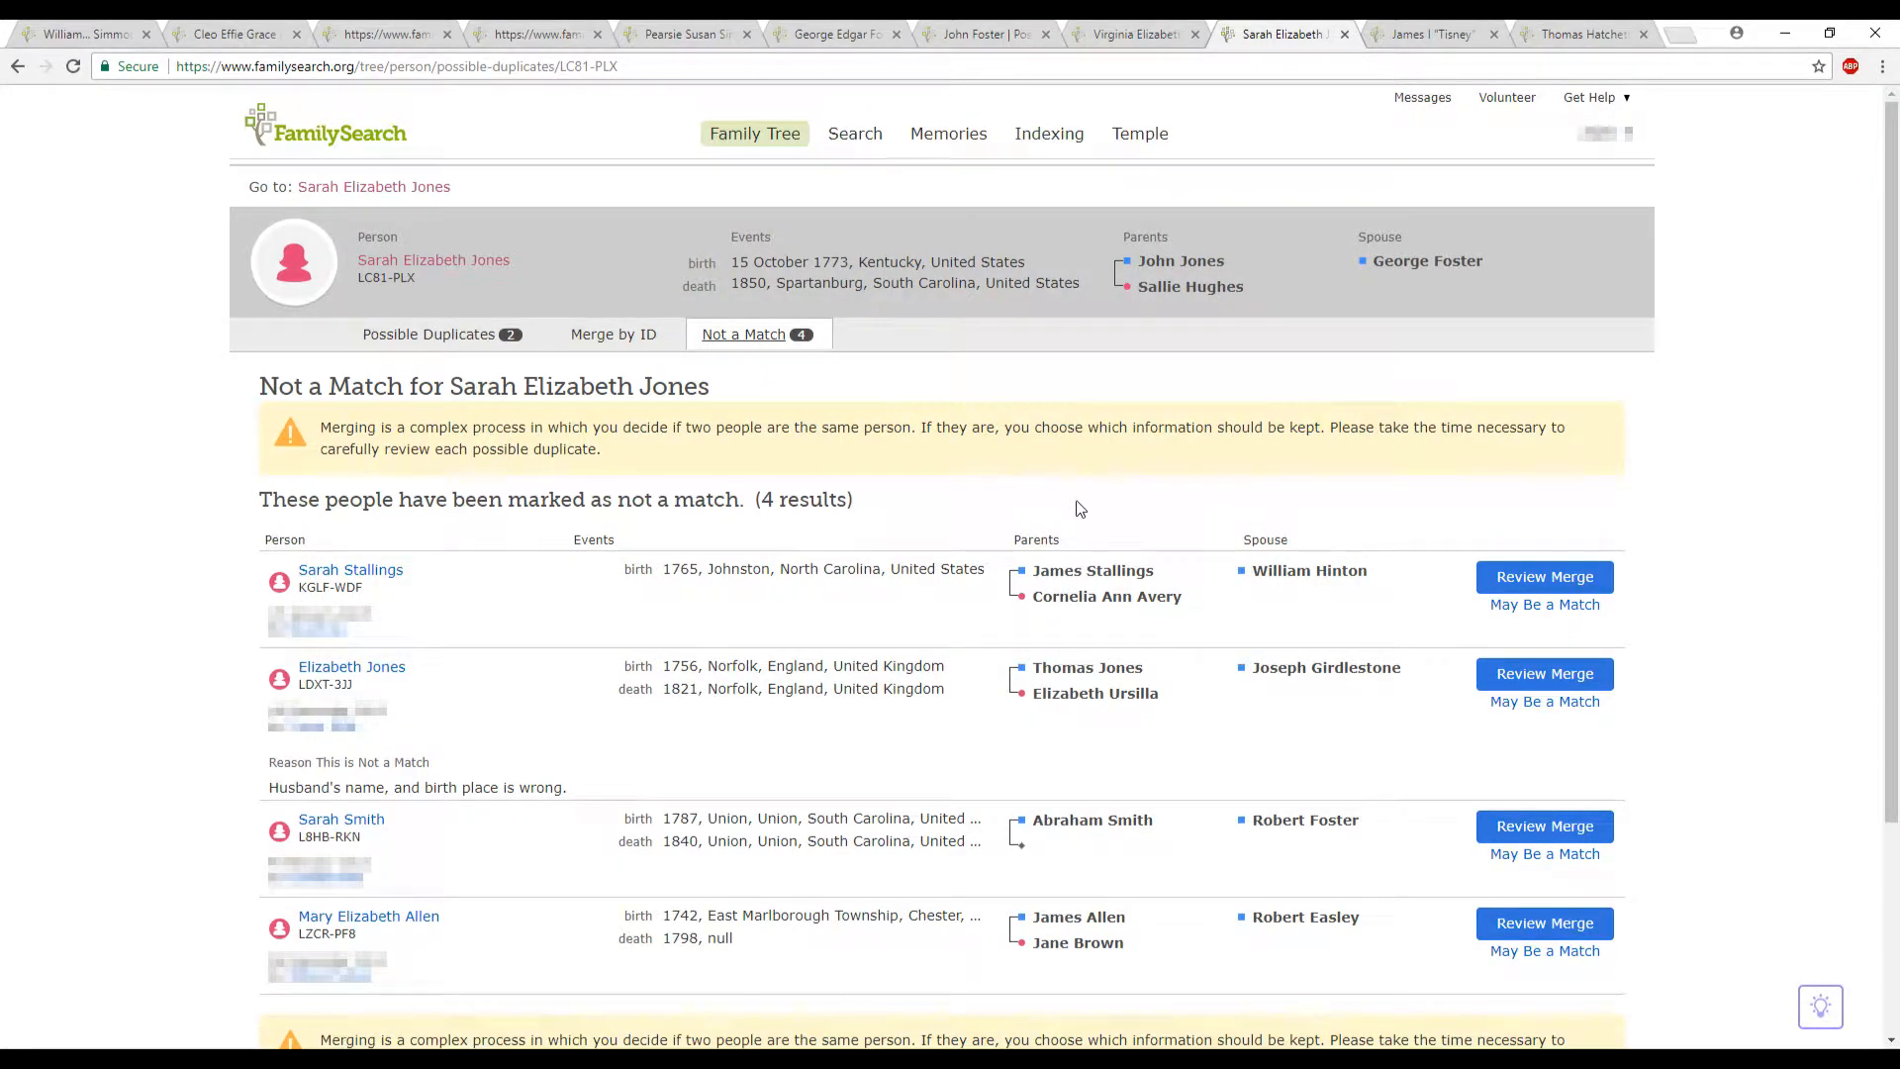